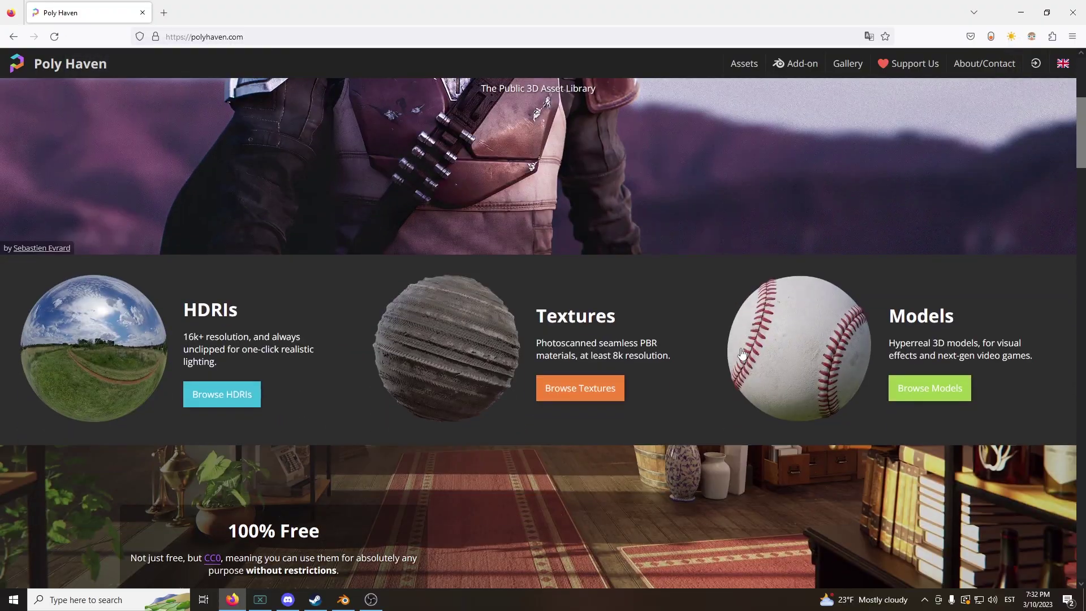
- Browse Poly Haven's HDRI library and open the Lake Pier HDRI page
scroll(734, 353, down, 3)
scroll(714, 360, up, 1)
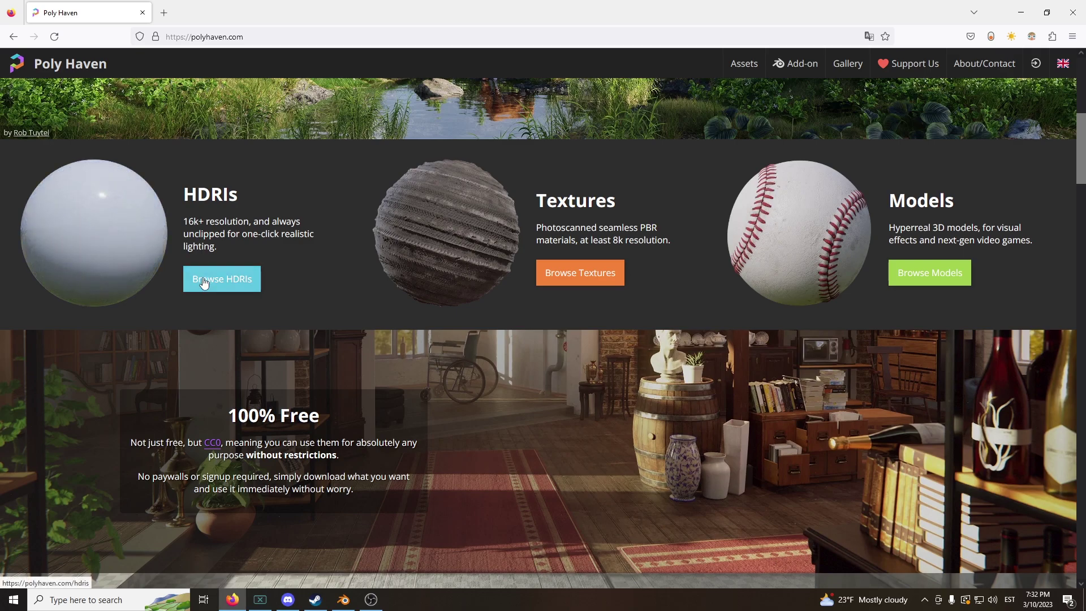
click(247, 281)
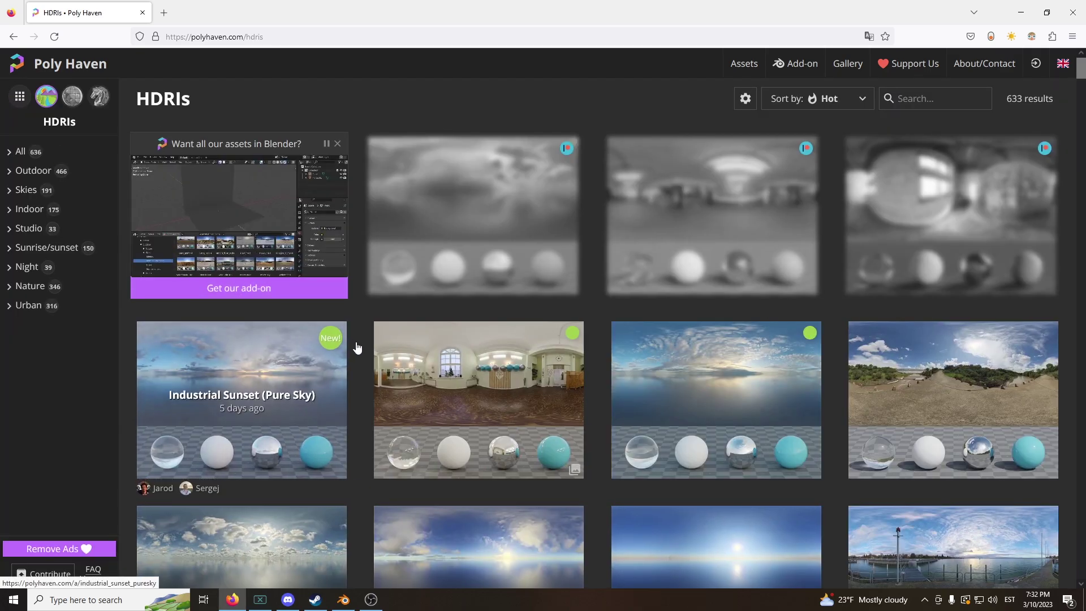
scroll(358, 344, down, 3)
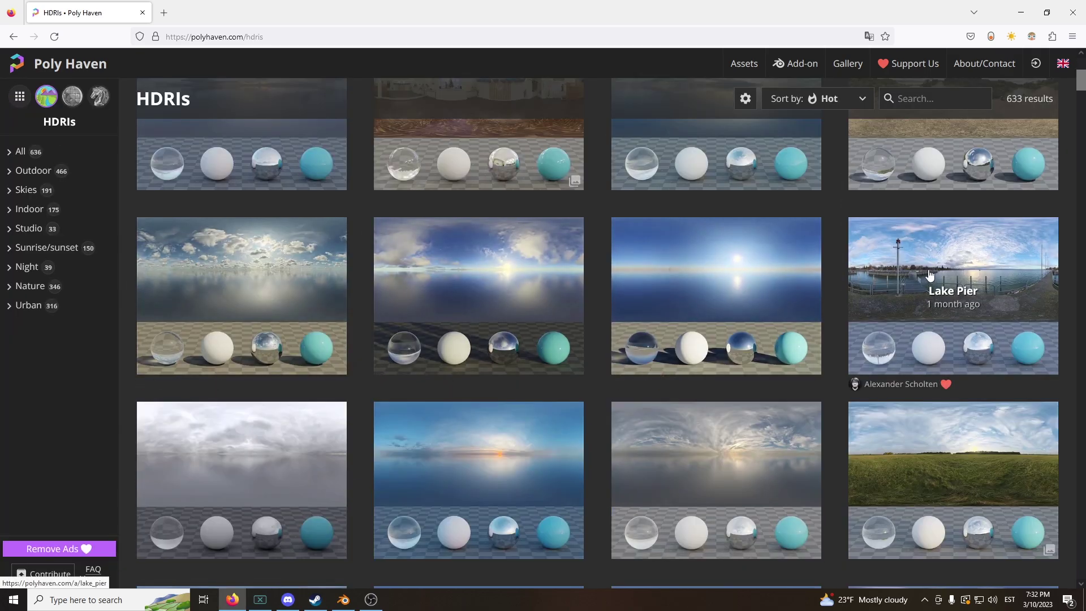
click(929, 275)
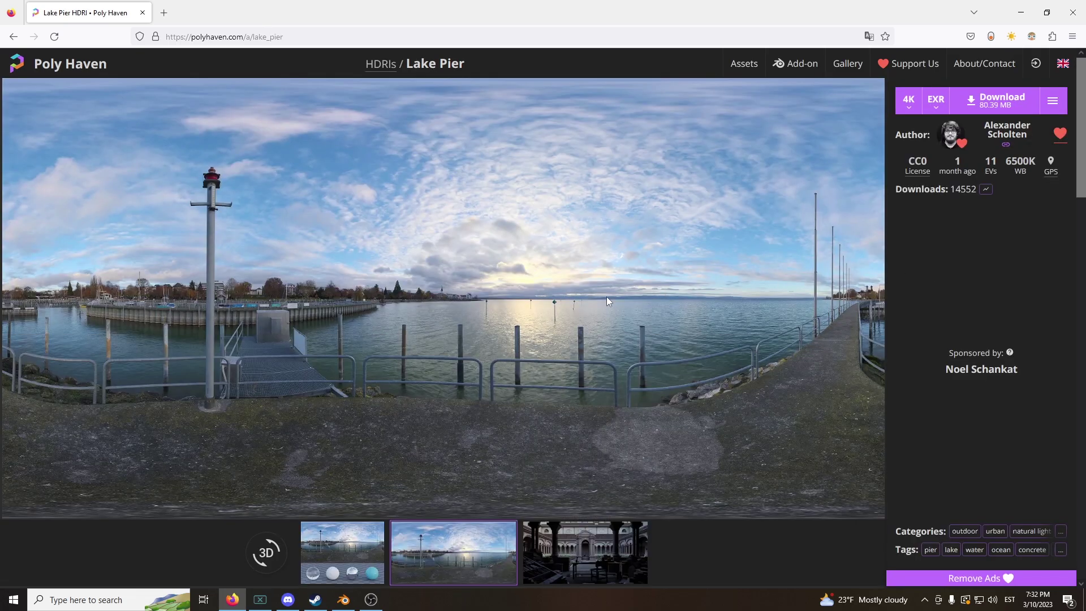
- Download the Lake Pier HDRI and look around the Blender scene
click(972, 101)
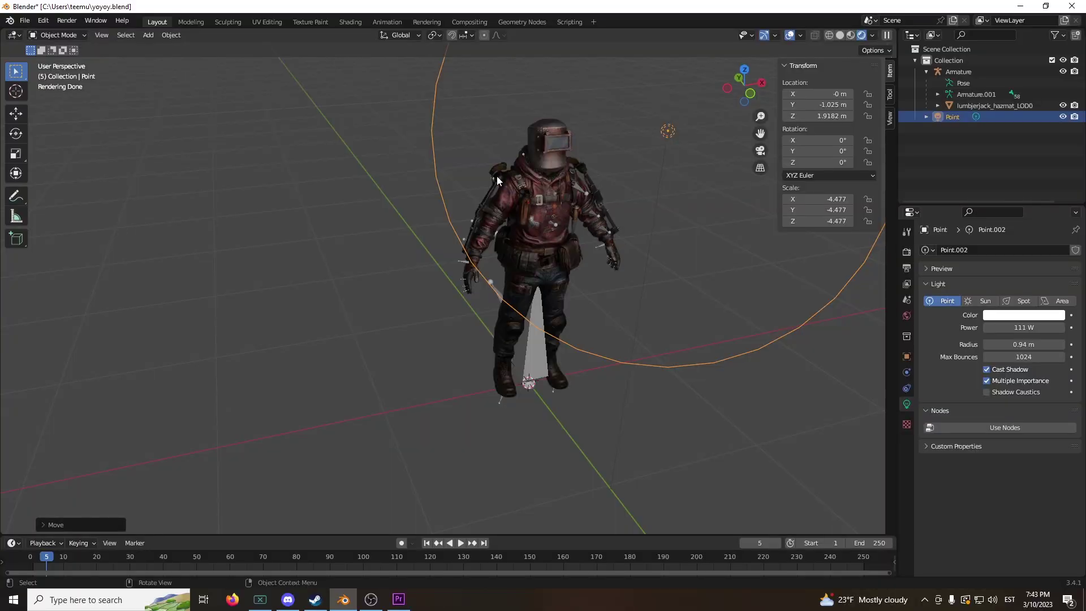
scroll(553, 142, up, 1)
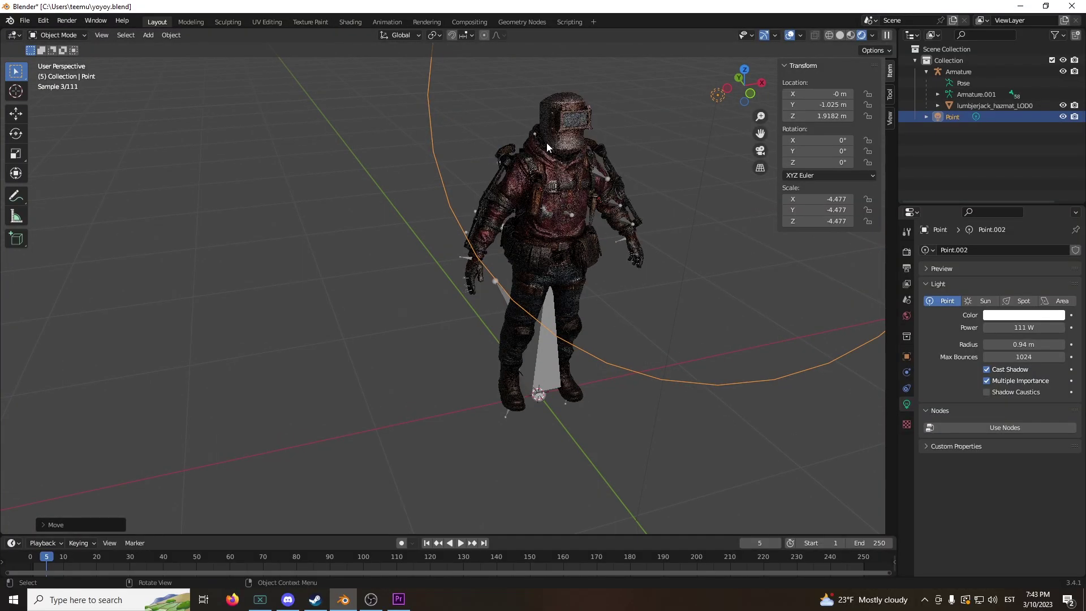
shift+middle_drag(662, 151, 469, 88)
middle_drag(533, 177, 490, 117)
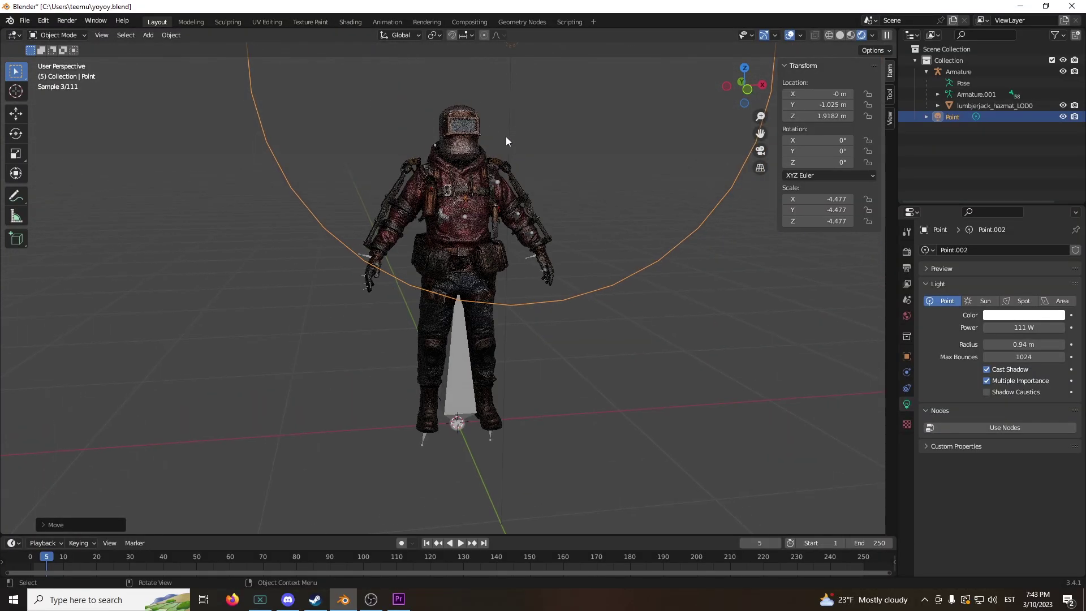
- Show the World shader nodes in the Shading workspace's enlarged node editor
click(350, 21)
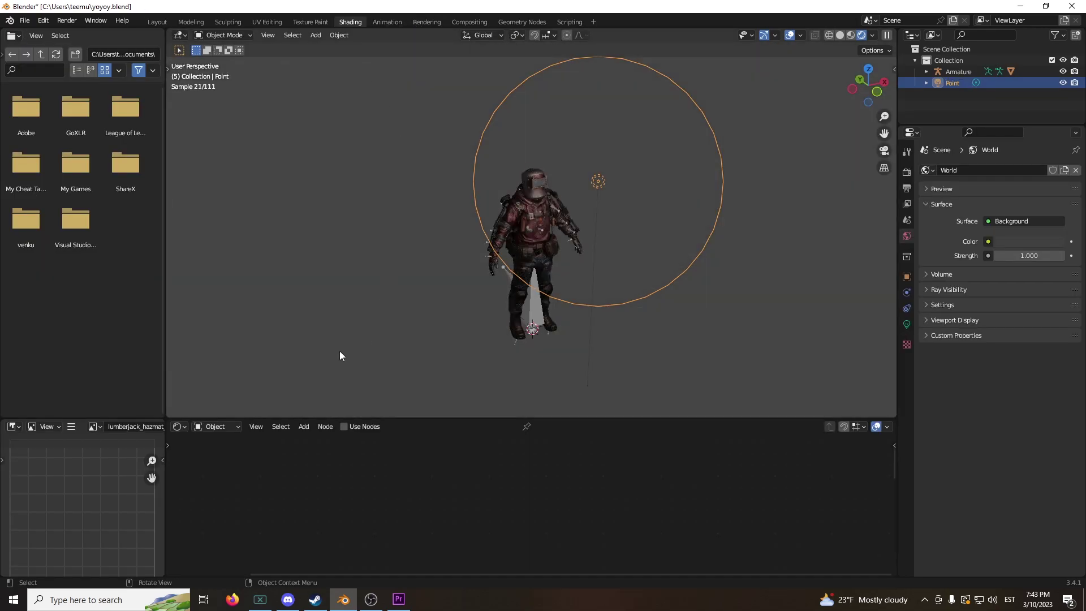
click(525, 250)
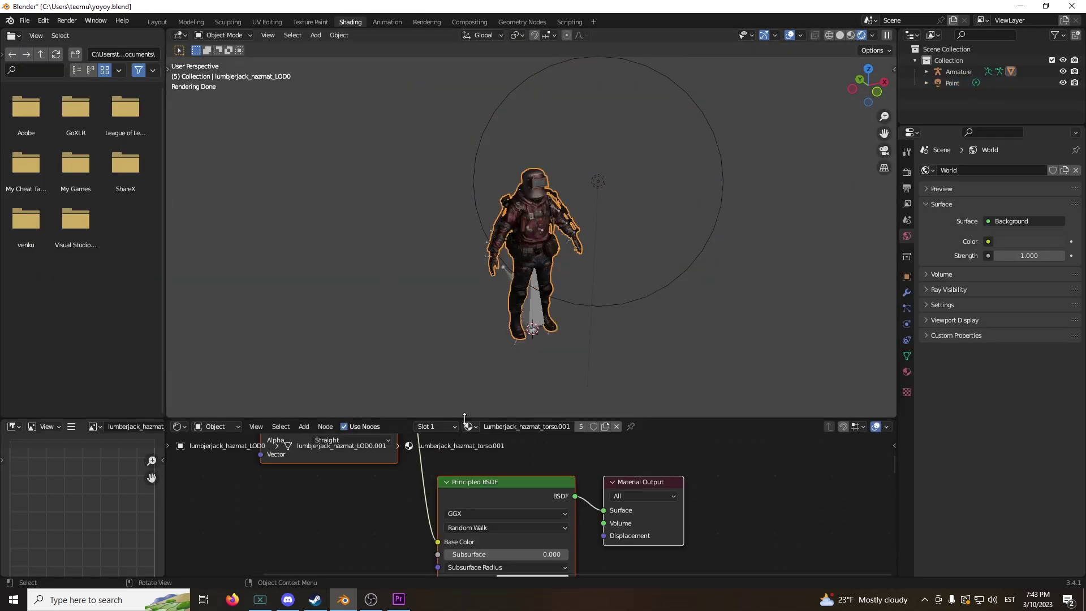
drag(464, 418, 445, 313)
click(218, 318)
click(218, 343)
middle_drag(520, 400, 451, 360)
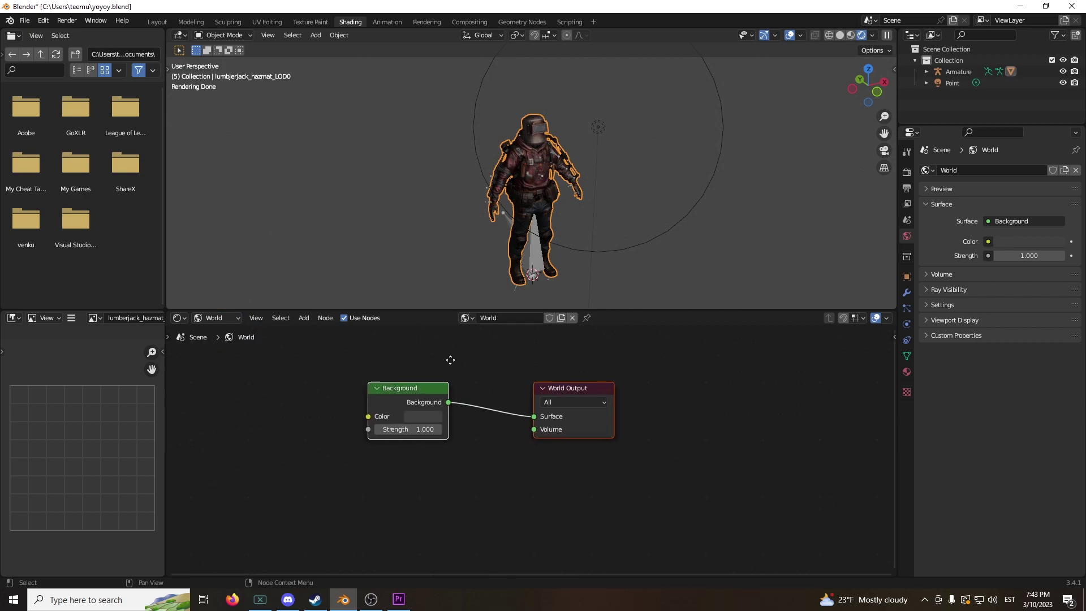
click(399, 368)
- Delete the world's Background node
right_click(395, 394)
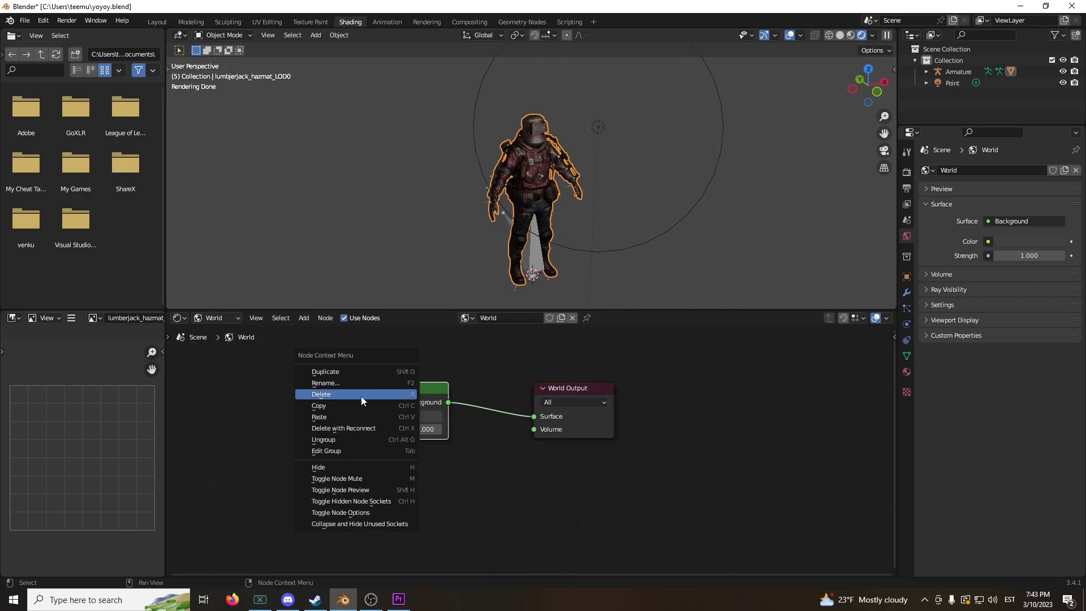
click(323, 396)
right_click(400, 416)
key(Escape)
- Add an Environment Texture node and connect its Color to the World Output Surface
key(shift+a)
click(390, 416)
text(EBN)
key(BackSpace)
key(BackSpace)
text(NV)
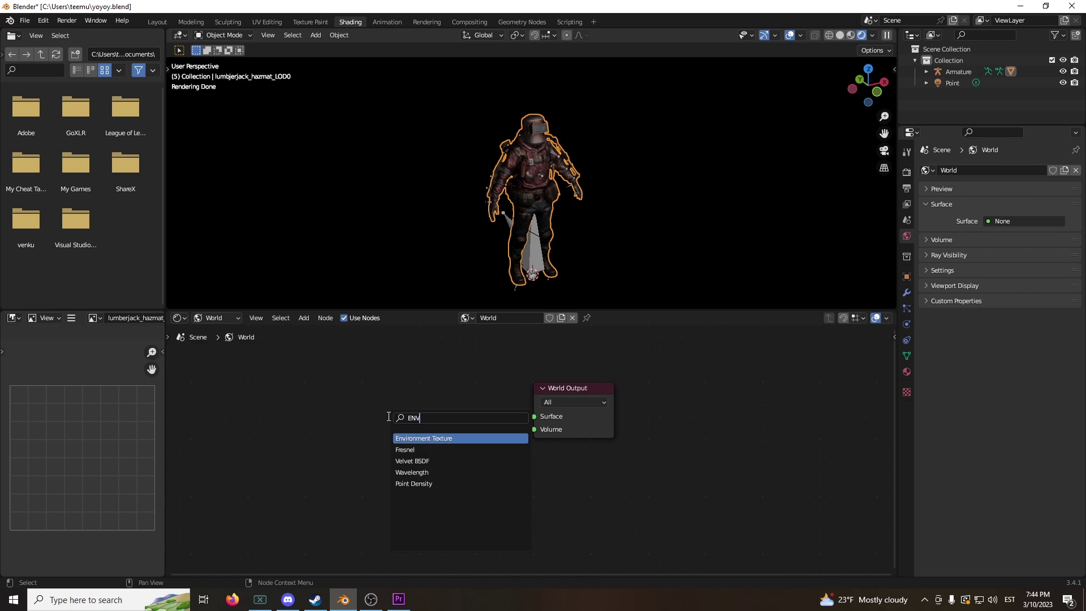
key(Return)
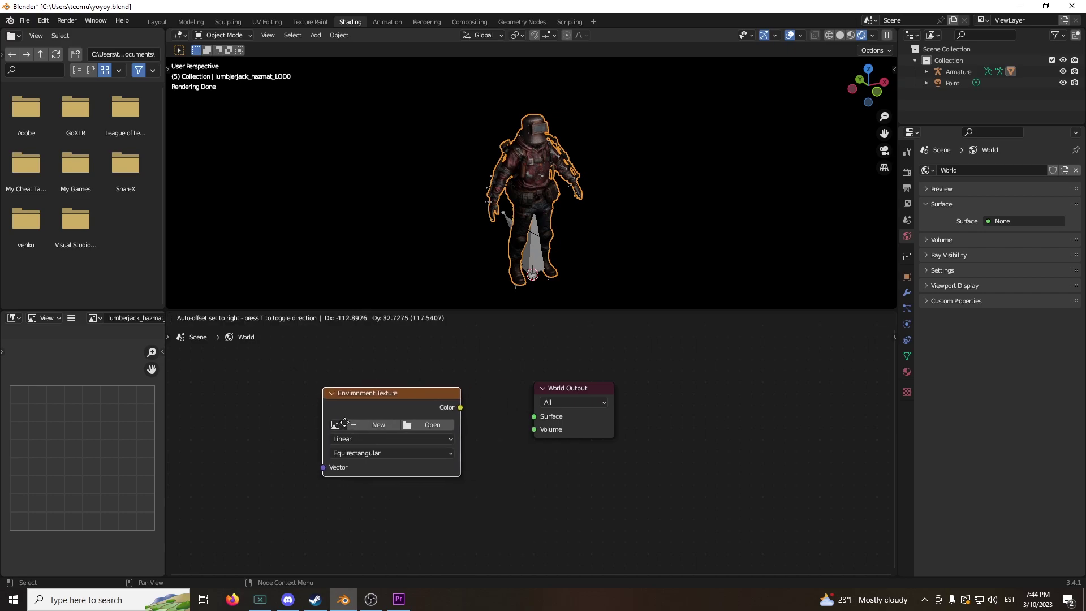
click(324, 422)
drag(446, 413, 534, 416)
- Load lake_pier_4k.exr from the Desktop into the Environment Texture node
click(413, 431)
click(279, 241)
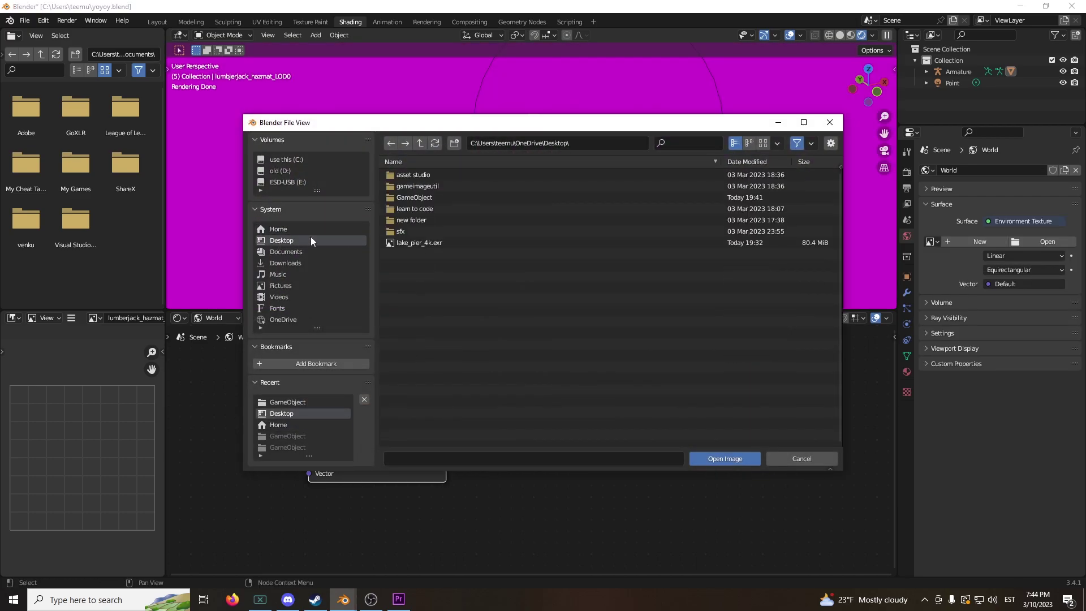
click(432, 243)
click(714, 460)
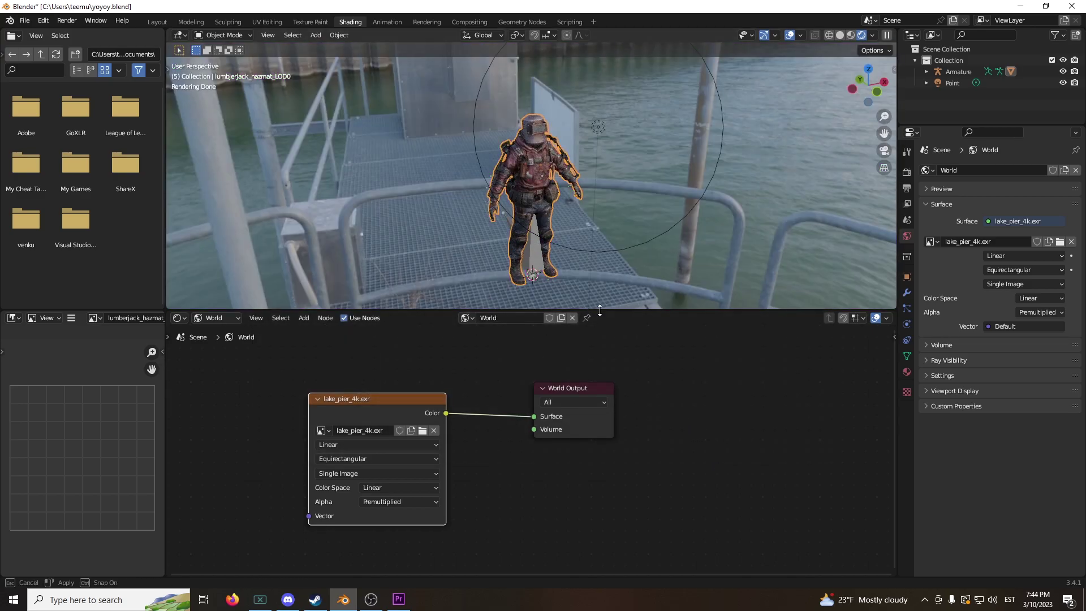
- Rotate the character about 125° around Z and download the Rust Tools beta archive
drag(599, 310, 593, 470)
middle_drag(552, 375, 498, 284)
scroll(640, 252, up, 4)
middle_drag(699, 297, 507, 268)
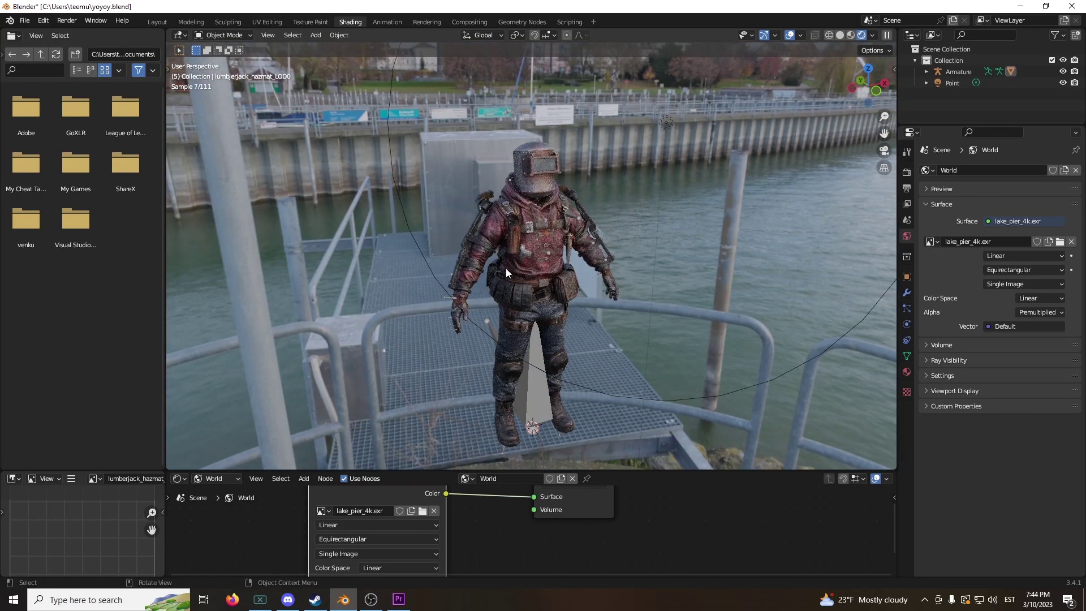
click(507, 268)
key(r)
key(z)
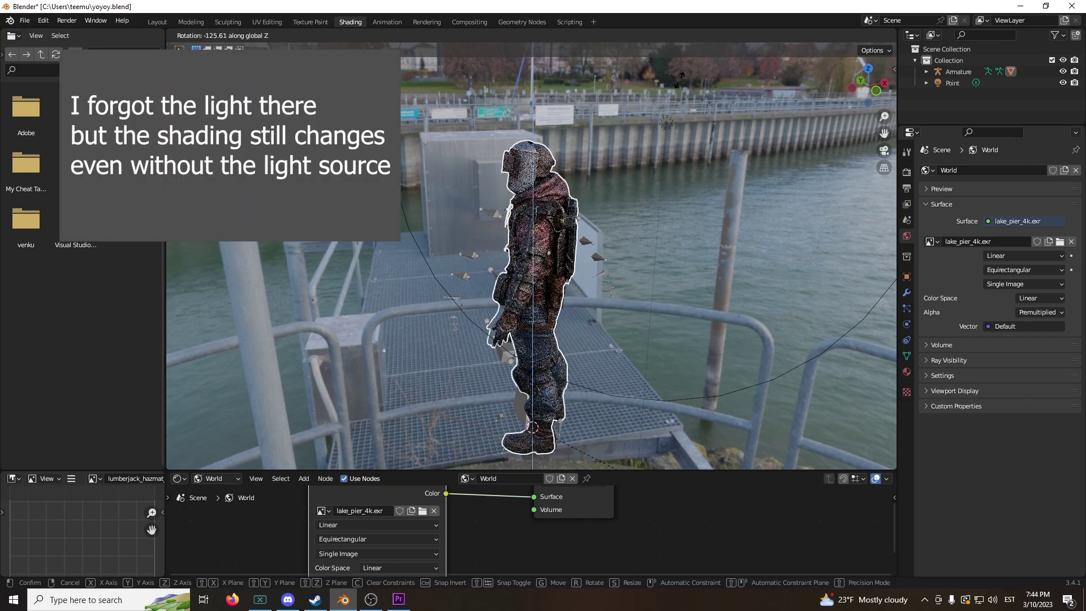
click(773, 114)
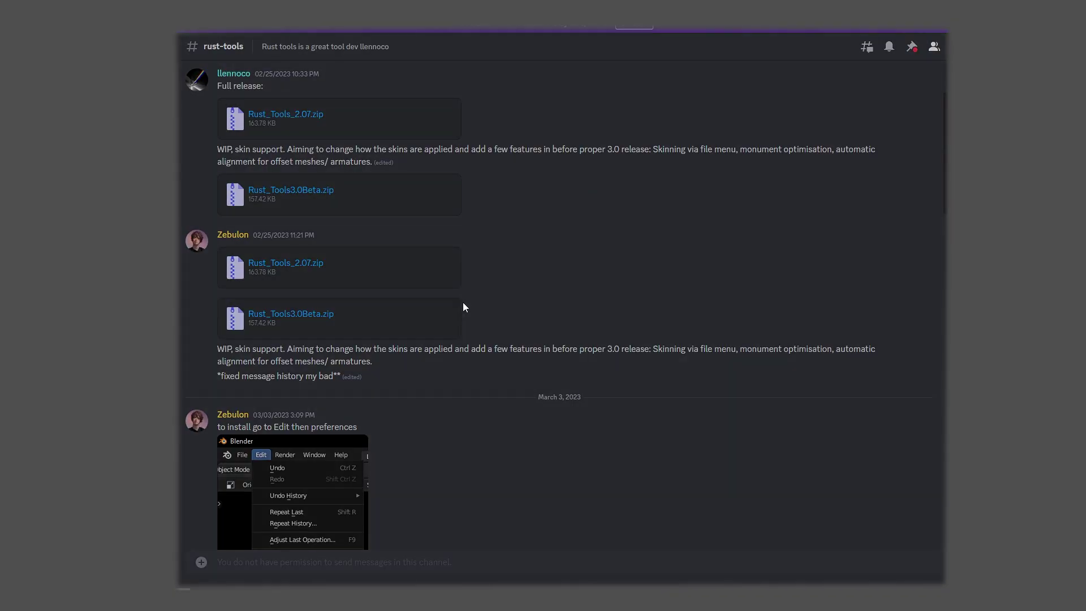
click(462, 305)
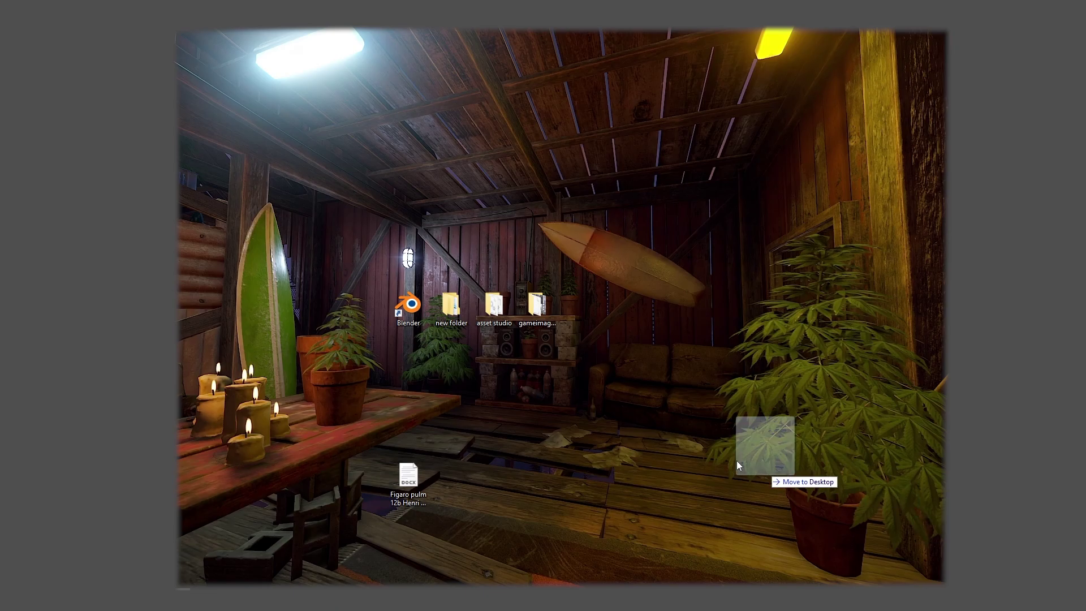
- Move the Rust_Tools3.0Beta(1) archive from Downloads onto the desktop
drag(737, 460, 188, 309)
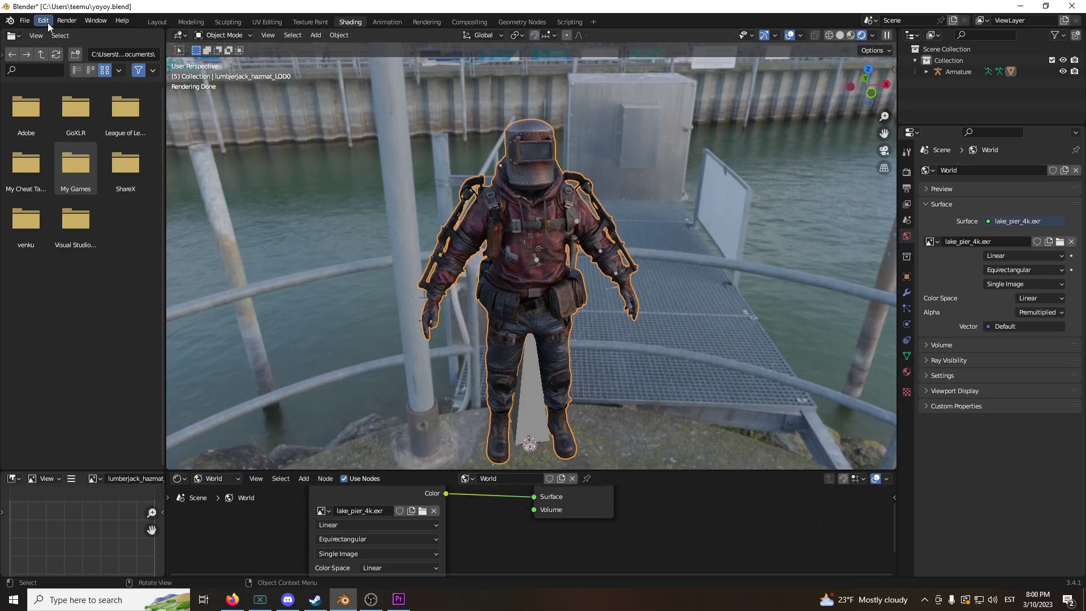
- Install the add-on from Rust_Tools3.0Beta(1).zip via Preferences > Add-ons
click(47, 23)
click(75, 183)
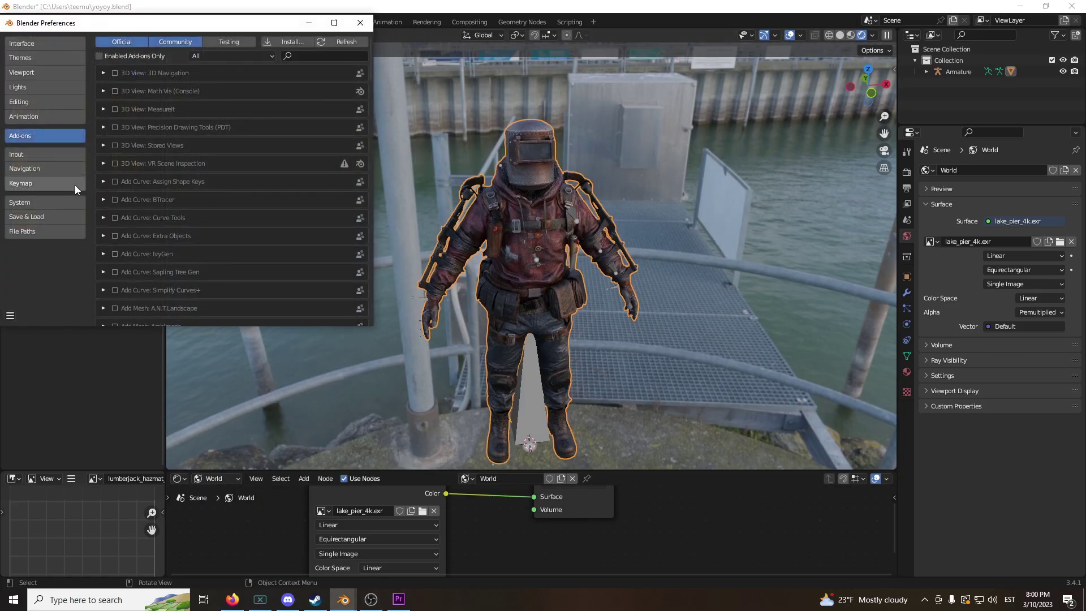
click(27, 44)
click(34, 134)
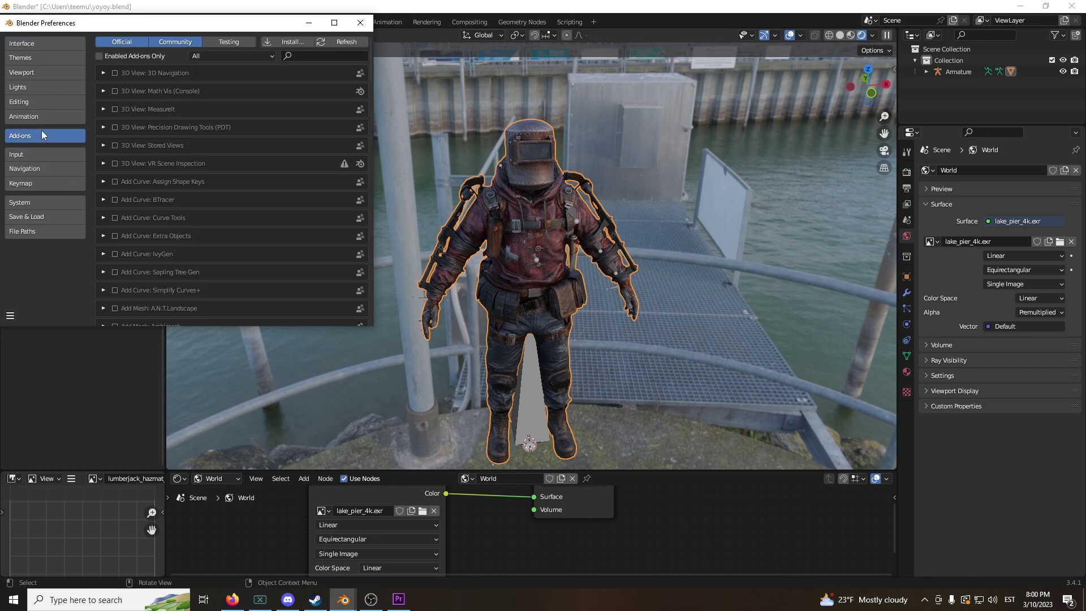
click(277, 42)
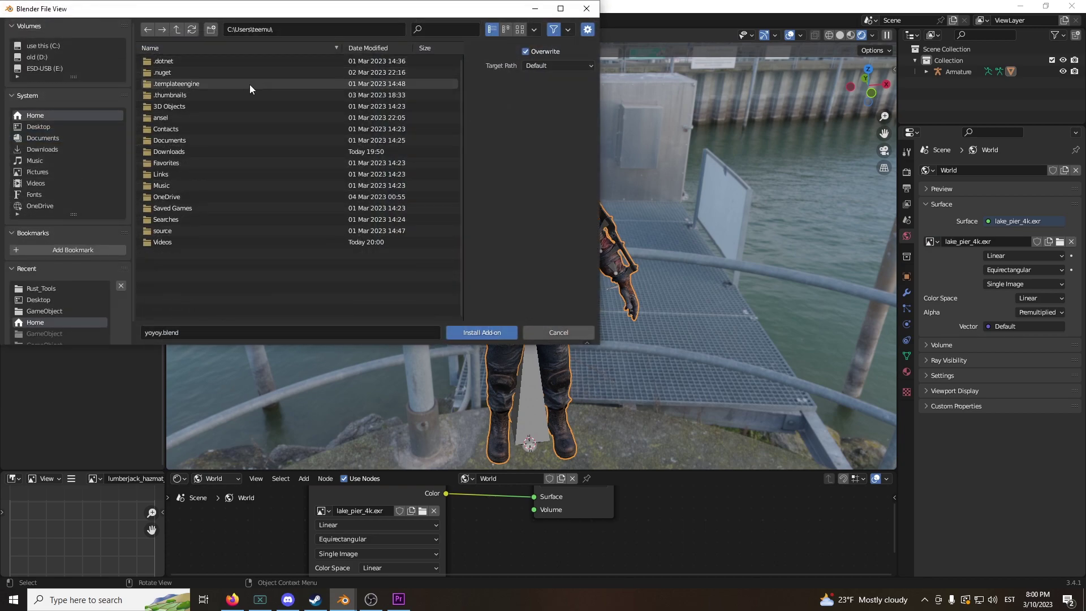
click(35, 127)
double_click(176, 117)
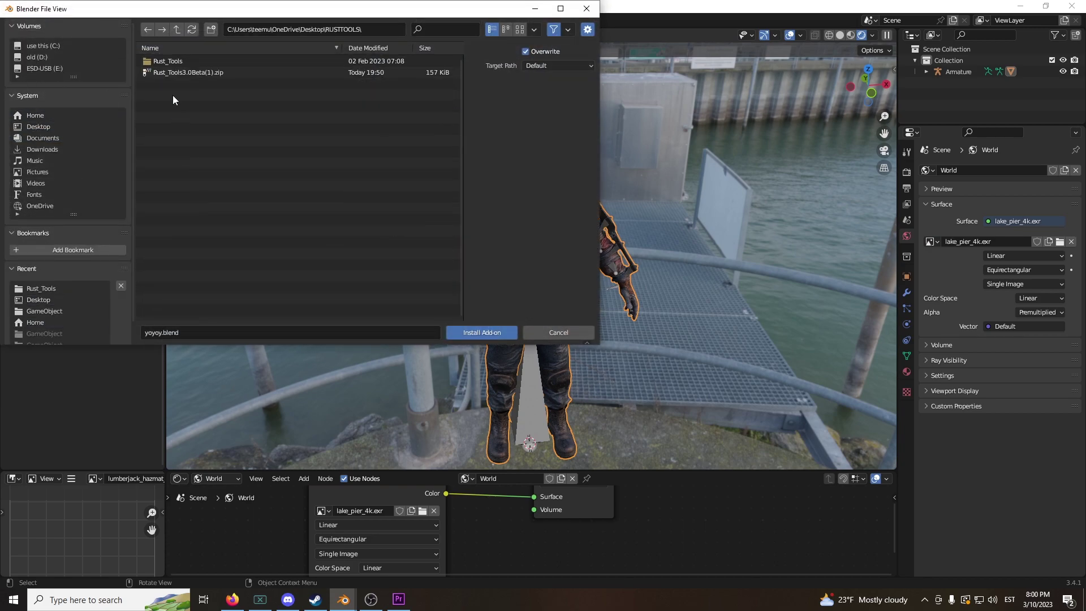
click(189, 72)
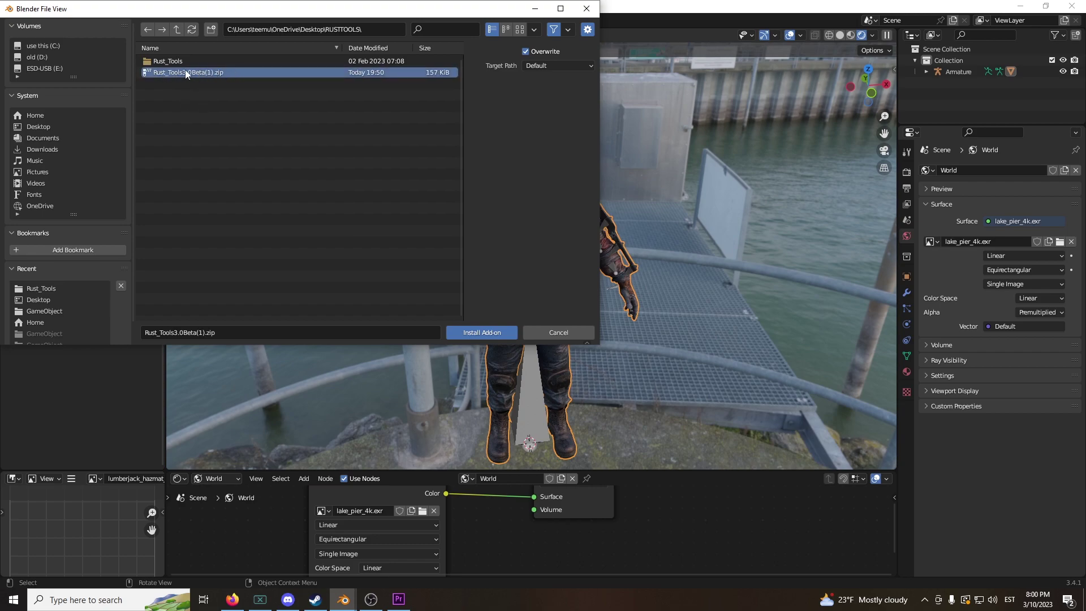
click(477, 332)
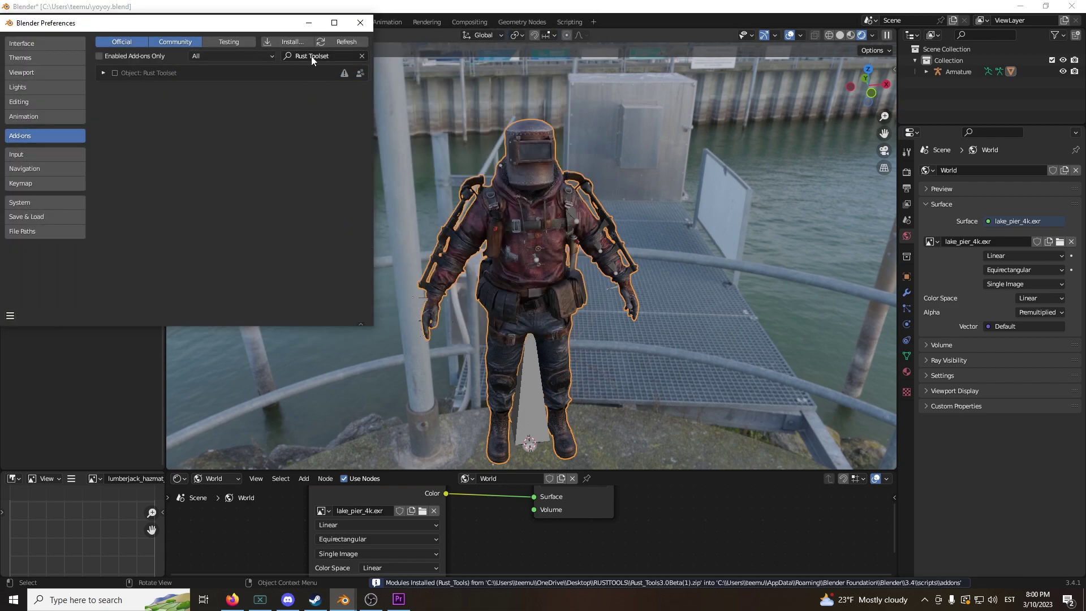
- Enable Object: Rust Toolset and save the preferences
click(114, 74)
click(11, 315)
click(57, 286)
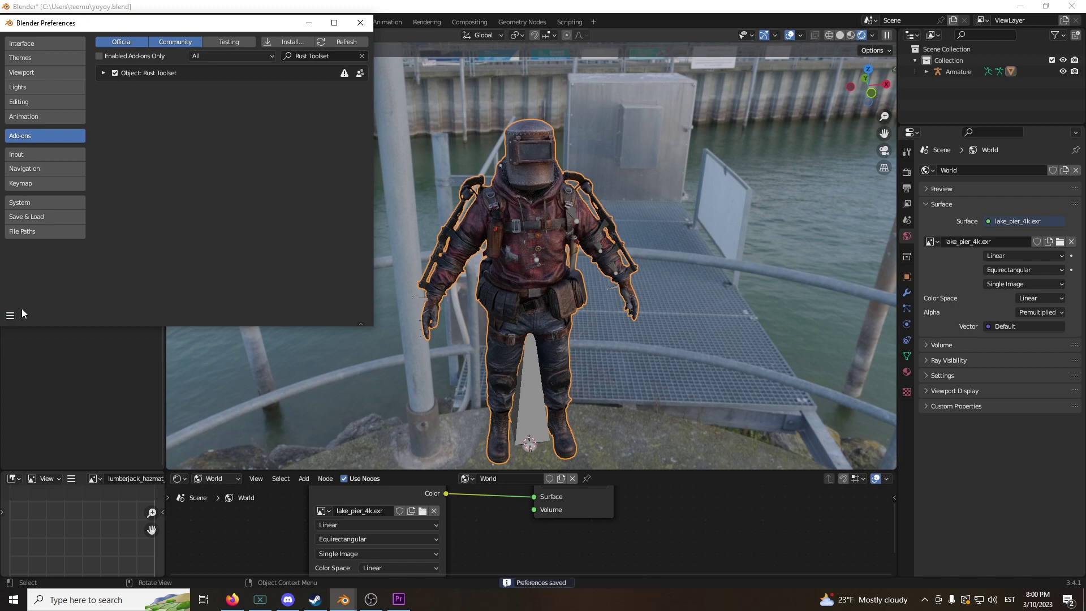
- Filter AssetStudio's asset list to Mesh type and search for 'minicopter'
click(359, 23)
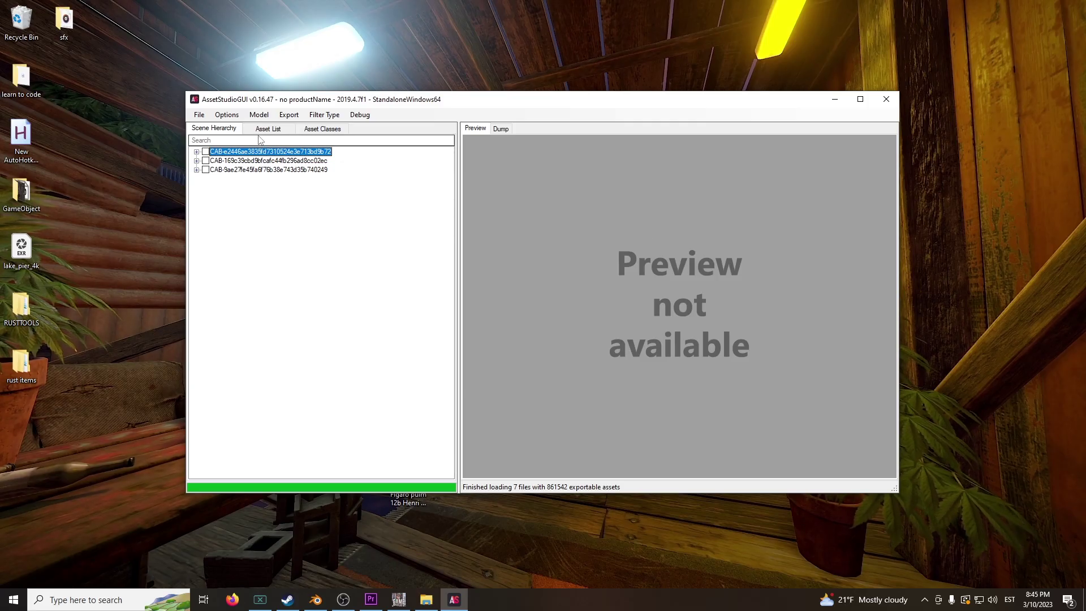
click(268, 128)
click(321, 114)
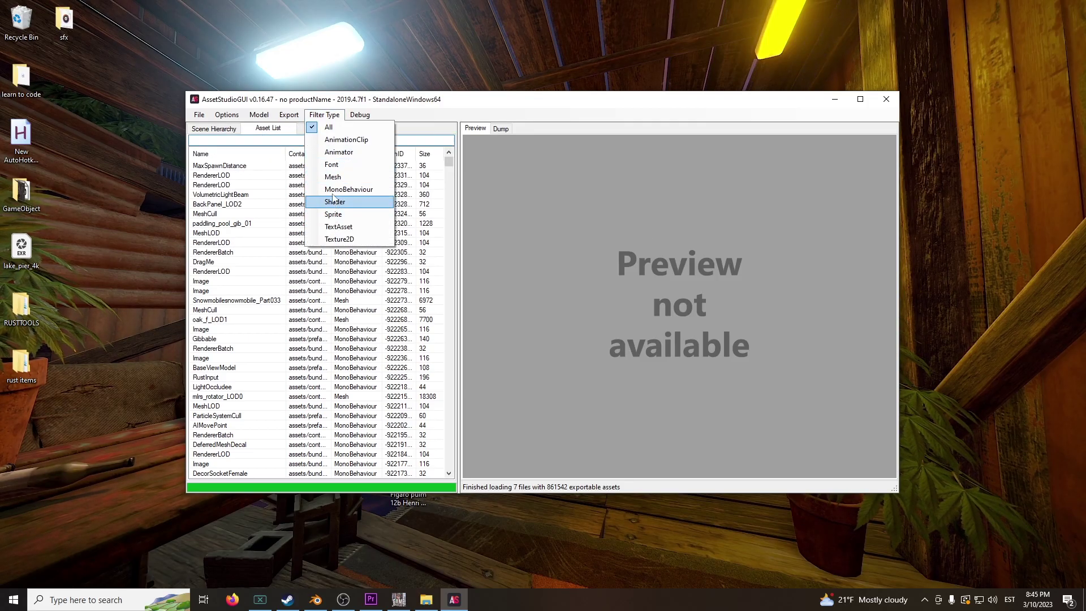
click(333, 176)
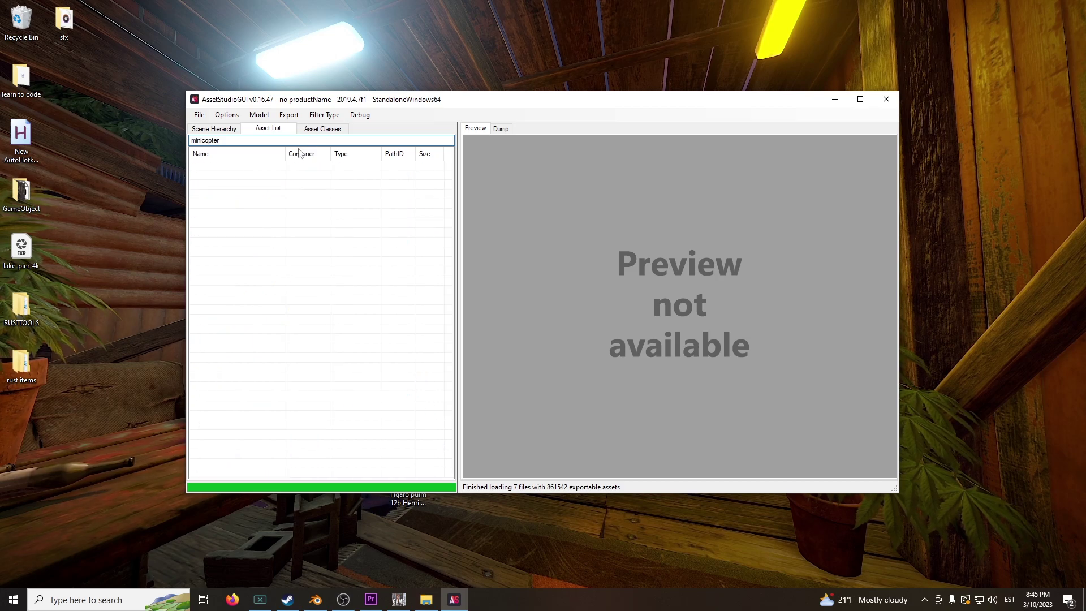
drag(237, 141, 158, 139)
text(minicopter)
- Preview the minicopter meshes and locate Minicopter_LOD1 in the scene hierarchy
click(209, 167)
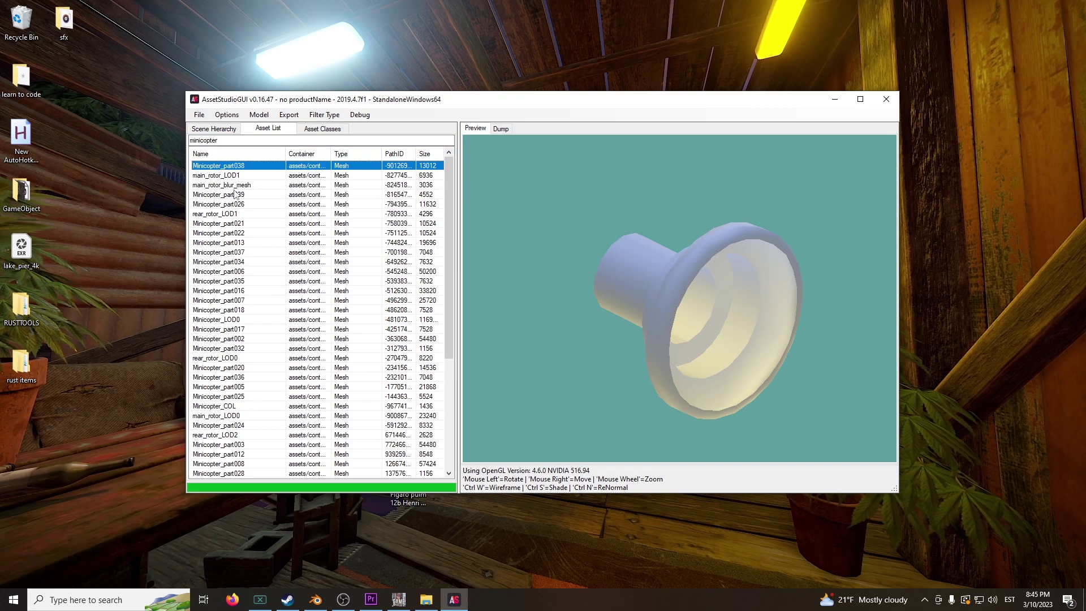
key(Down)
key(Down)
key(Down)
key(Down)
key(Down)
key(Down)
key(Down)
key(Down)
key(Down)
key(Down)
key(Down)
key(Down)
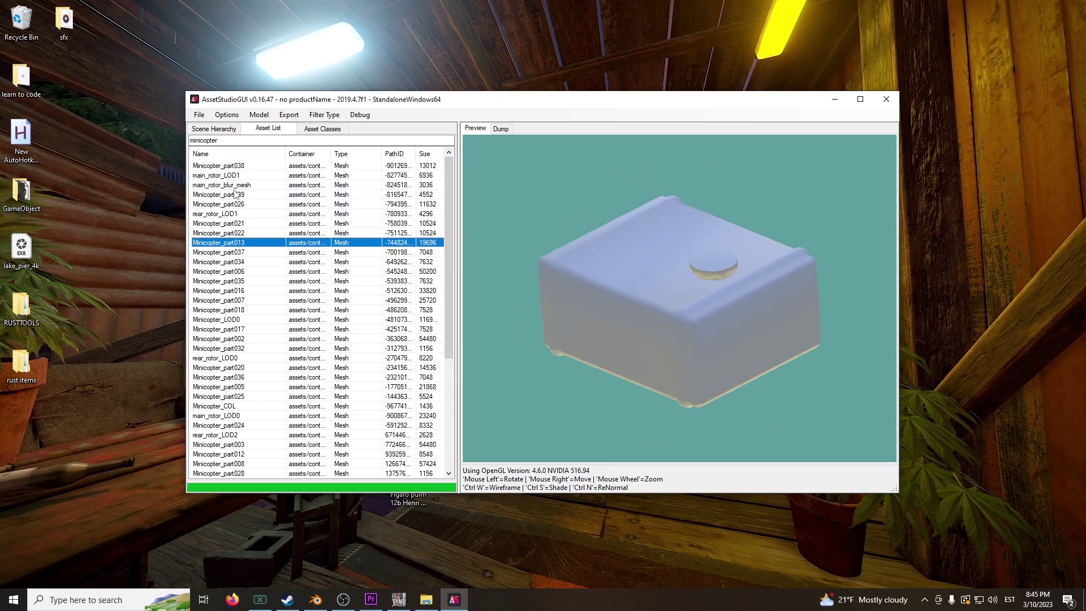
key(Down)
key(Down)
key(Down)
key(Down)
key(Down)
key(Down)
key(Down)
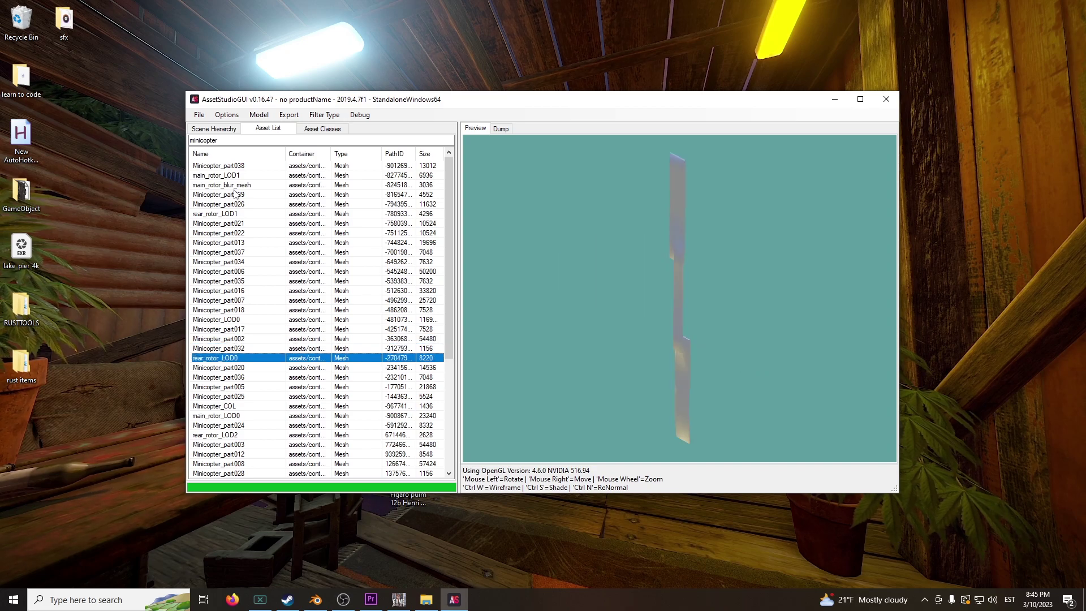
key(Up)
key(Up)
key(Up)
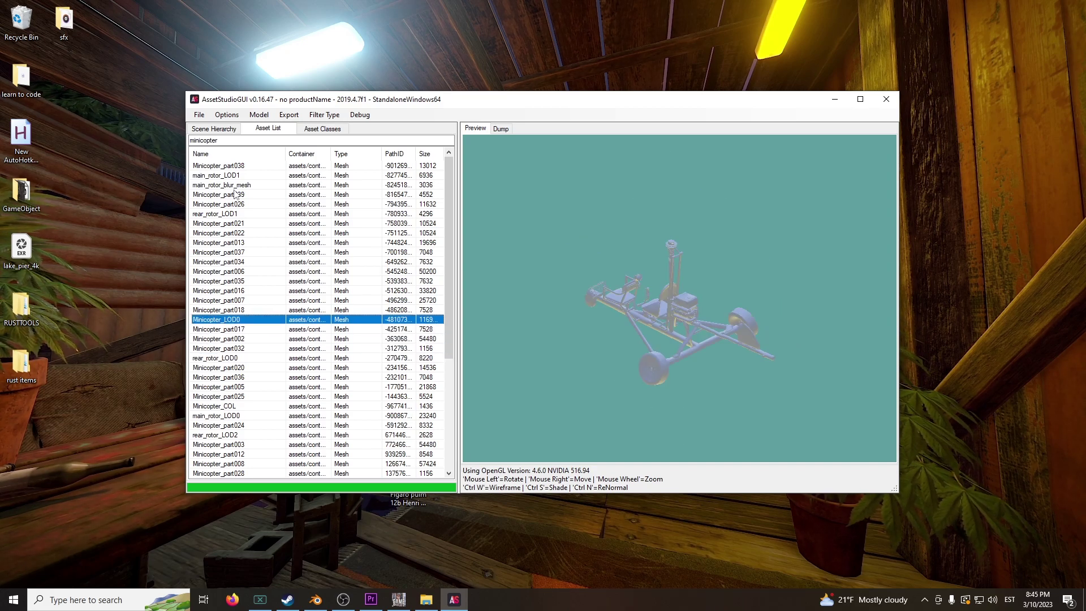
key(Down)
key(Down)
key(Down)
key(Down)
key(Down)
key(Down)
key(Down)
key(Down)
key(Down)
key(Down)
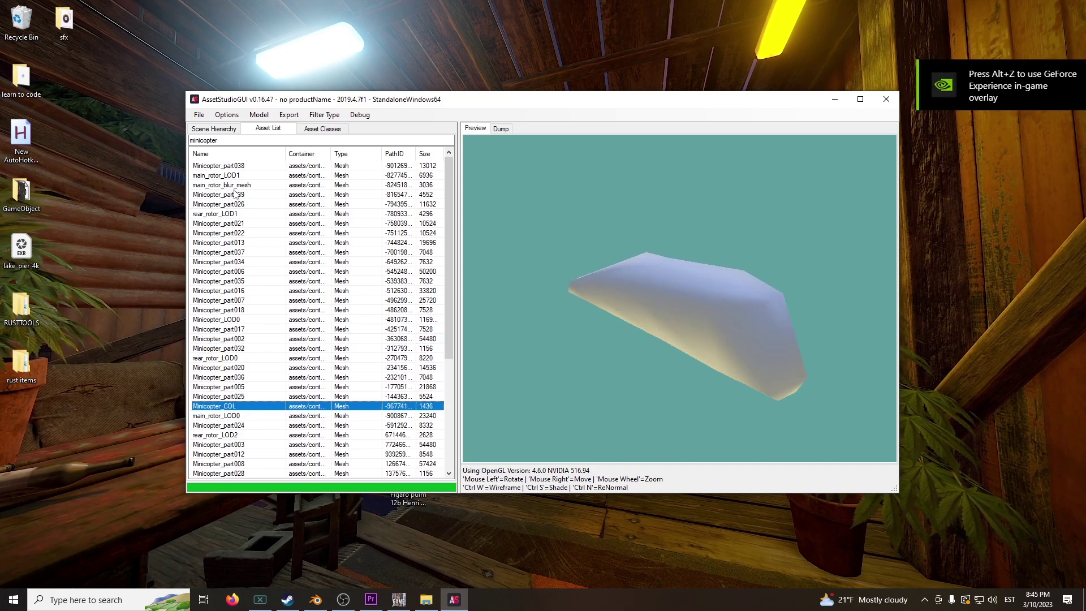
key(Down)
key(Down)
key(Down)
key(Down)
key(Down)
key(Down)
key(Down)
key(Down)
key(Down)
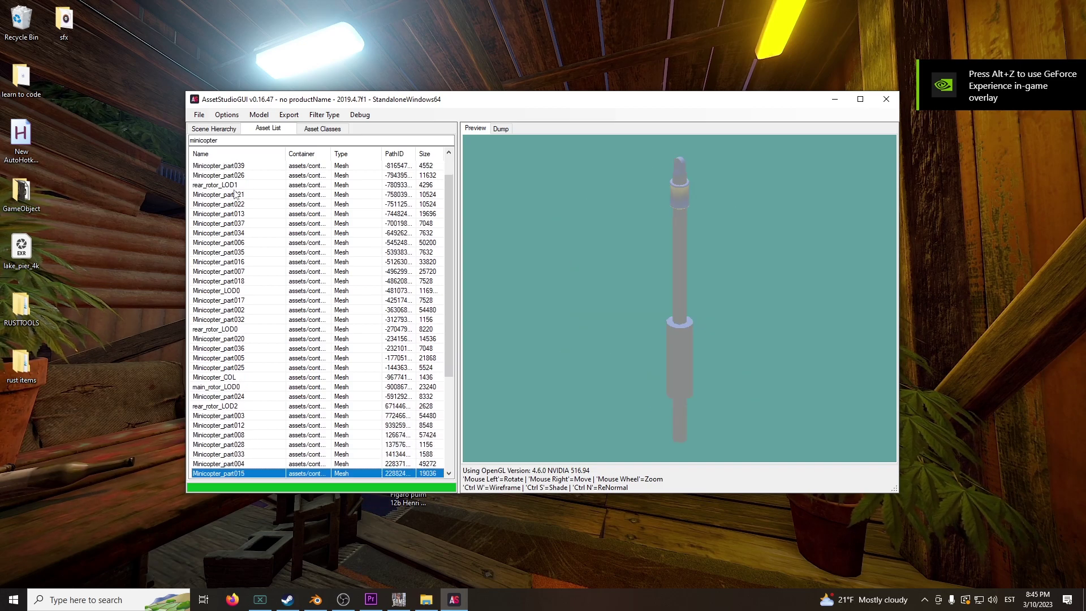
key(Down)
key(Down)
key(Down)
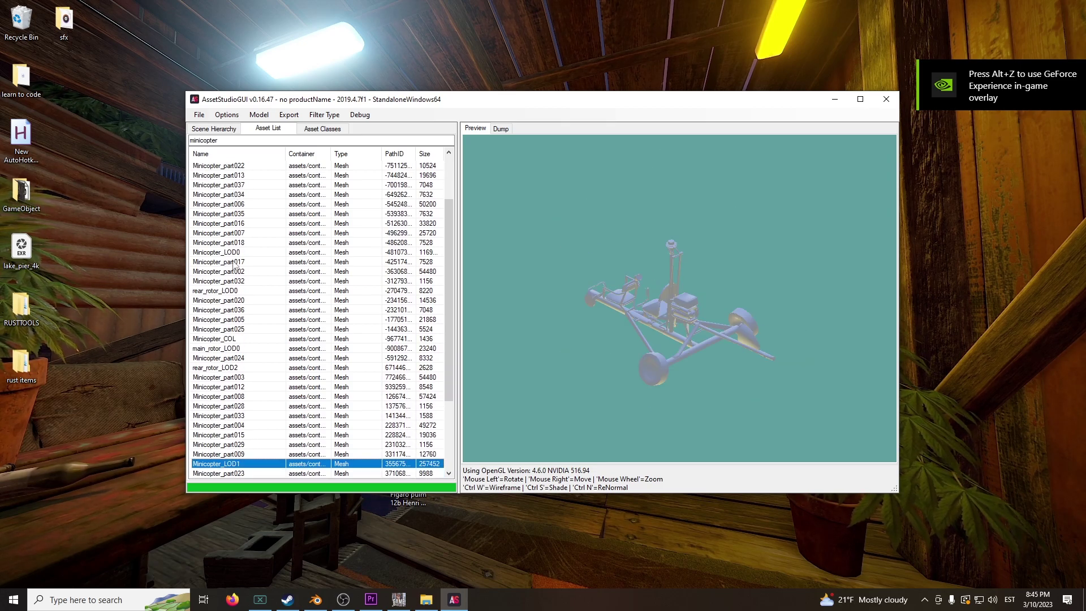
right_click(219, 467)
click(243, 495)
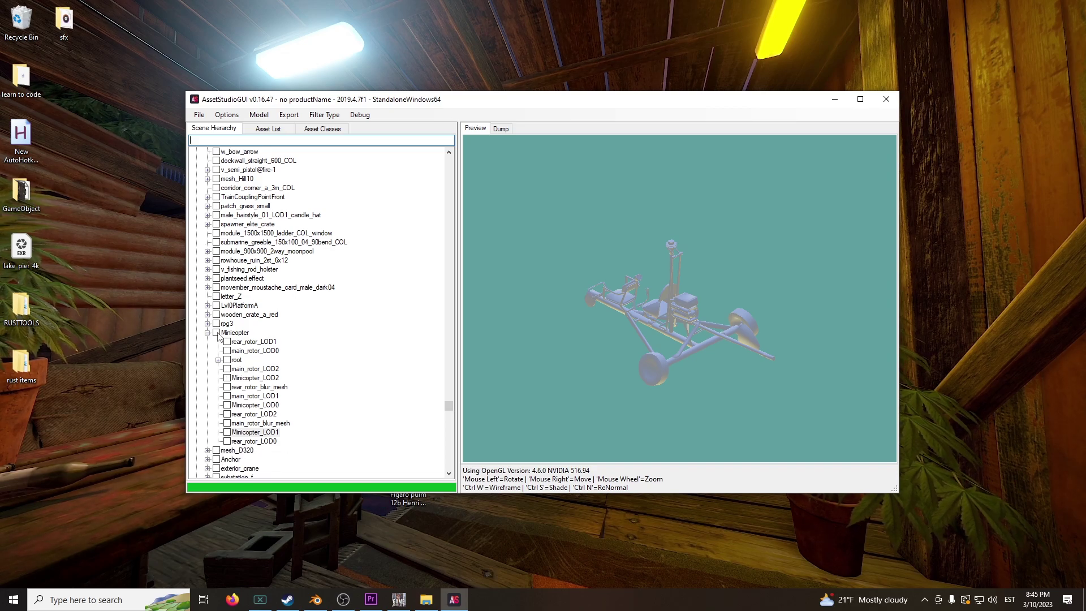
scroll(229, 328, up, 3)
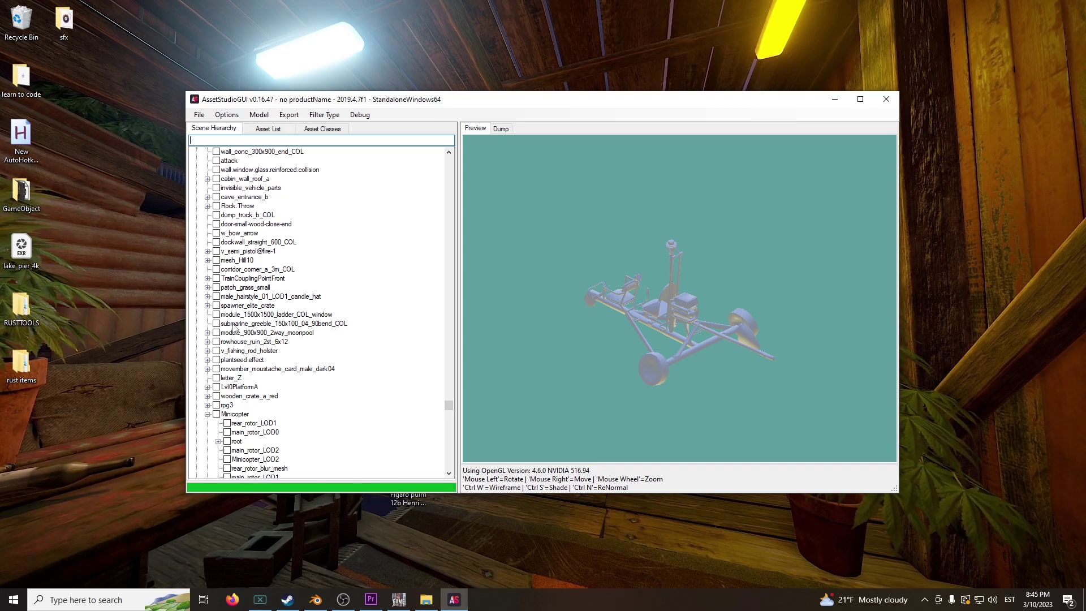
click(268, 128)
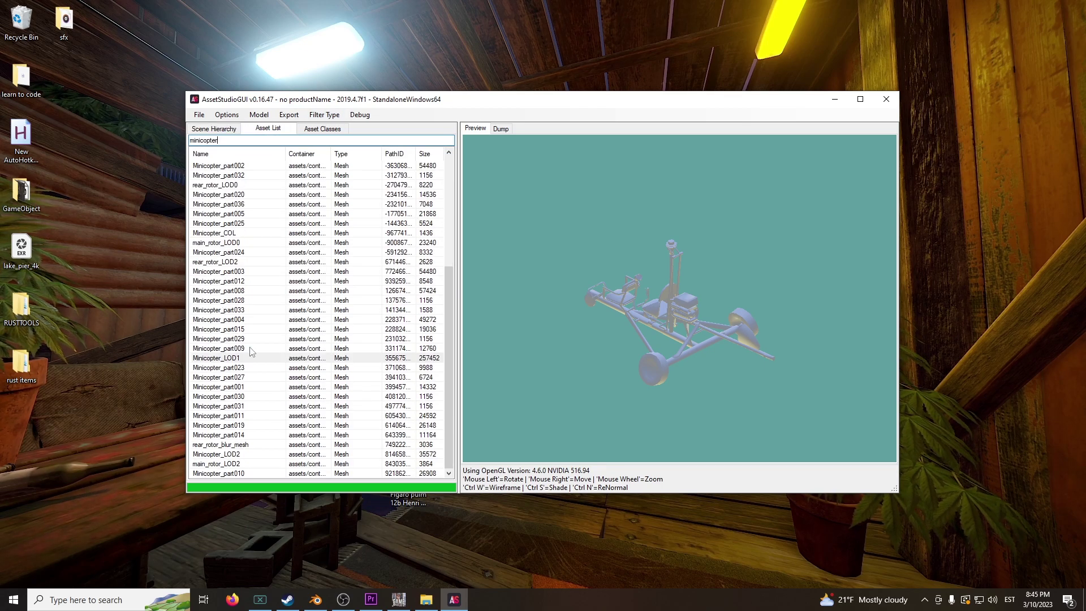
- Show Minicopter_LOD2 within the minicopter.entity scene hierarchy
click(218, 464)
click(221, 453)
right_click(221, 453)
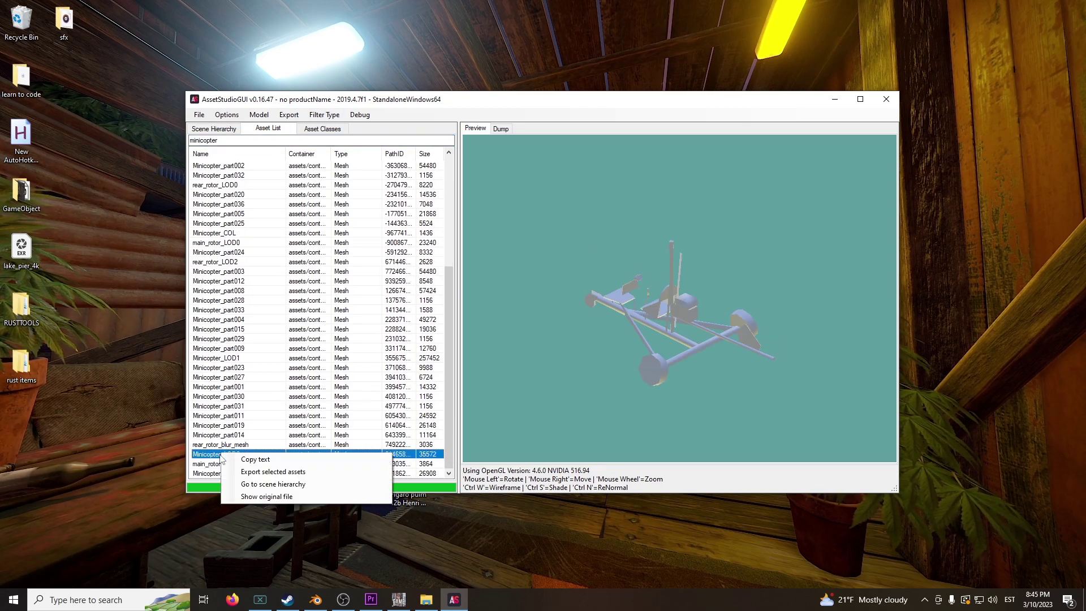
click(244, 485)
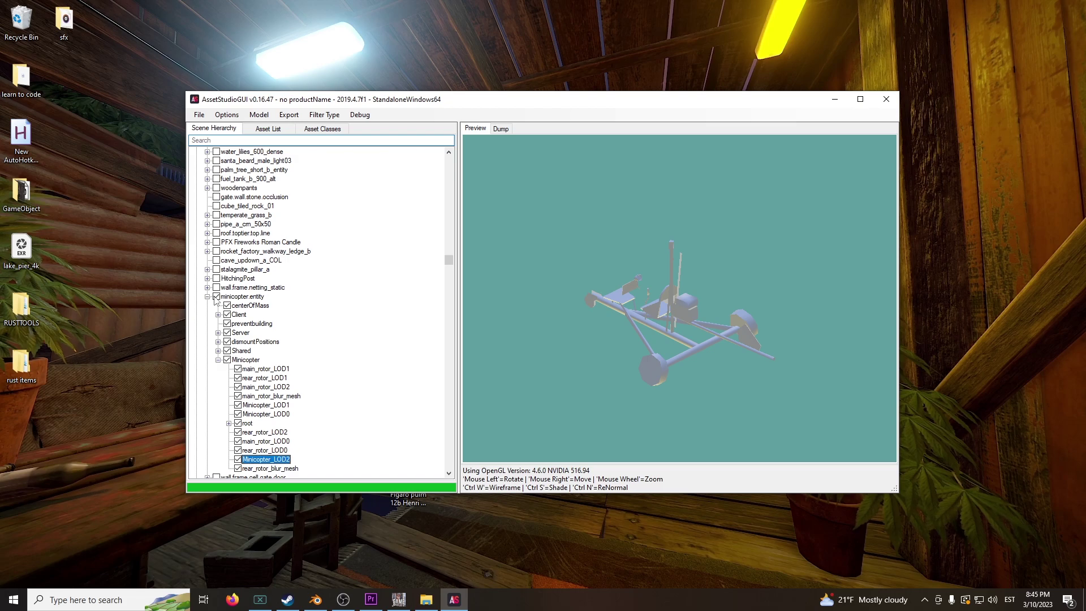
- Start exporting the ticked minicopter model from the Model menu
click(289, 114)
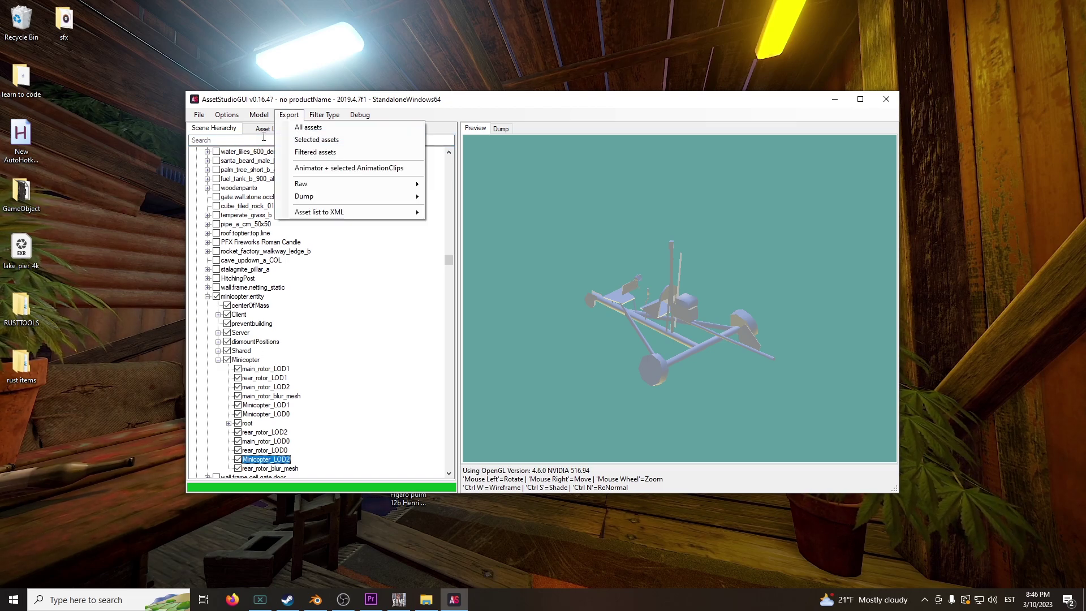
mouse_move(259, 114)
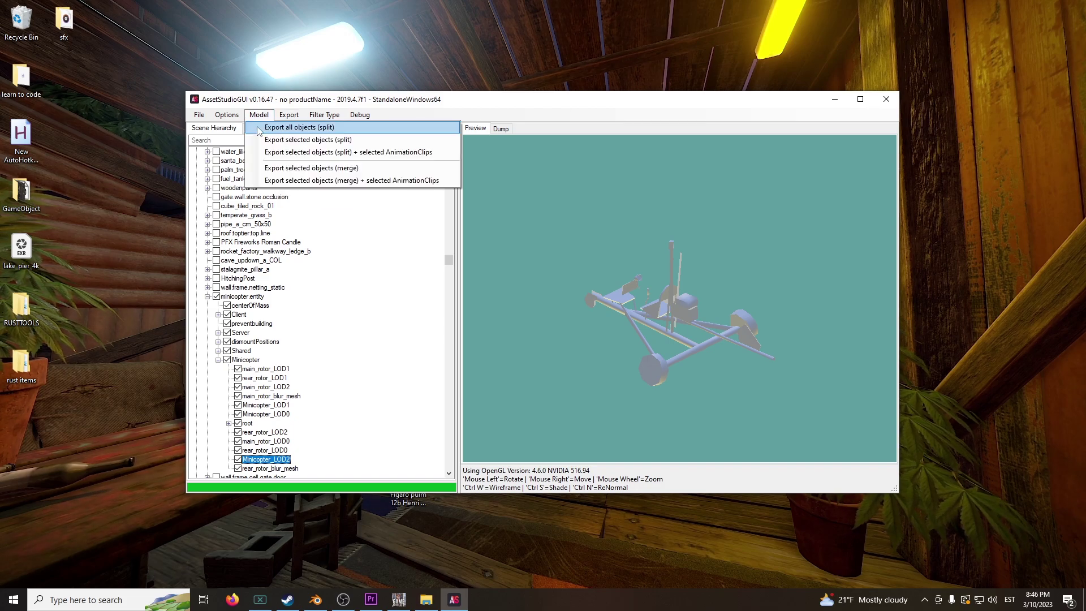
click(283, 153)
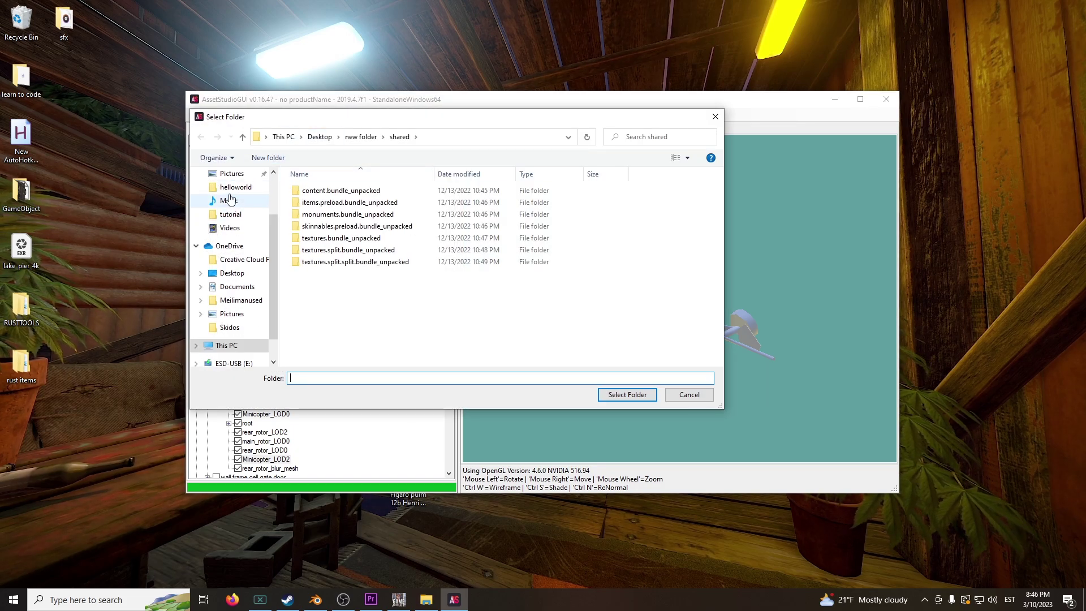
- Select the four normal maps: Damage_nrm, MinicopterPRT2_normal, FuelGauge_normals, MinicopterPRT1_normal
scroll(224, 271, up, 2)
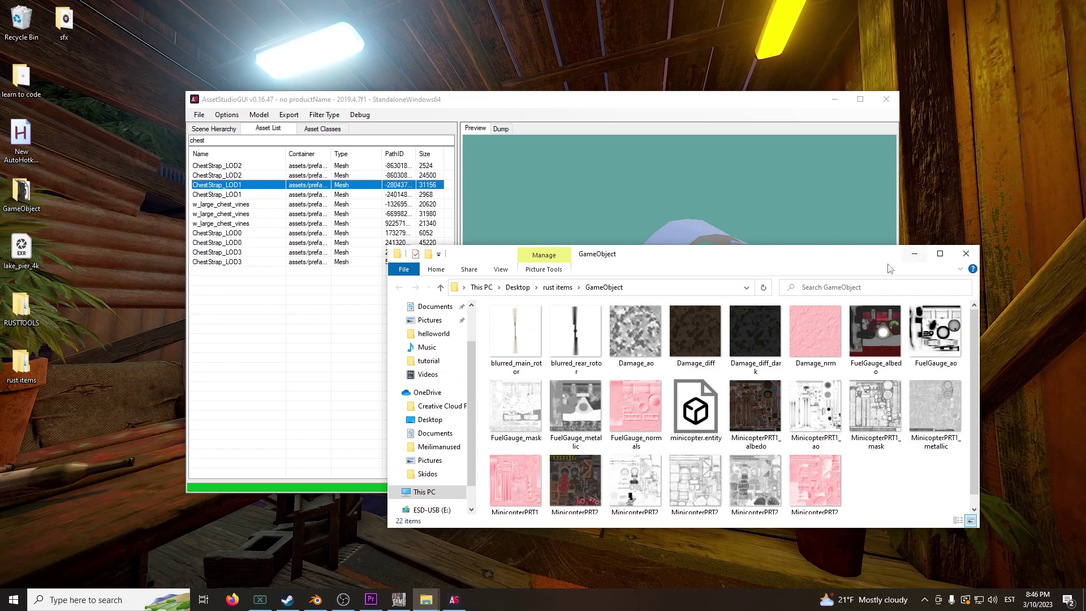
click(815, 334)
ctrl+click(815, 481)
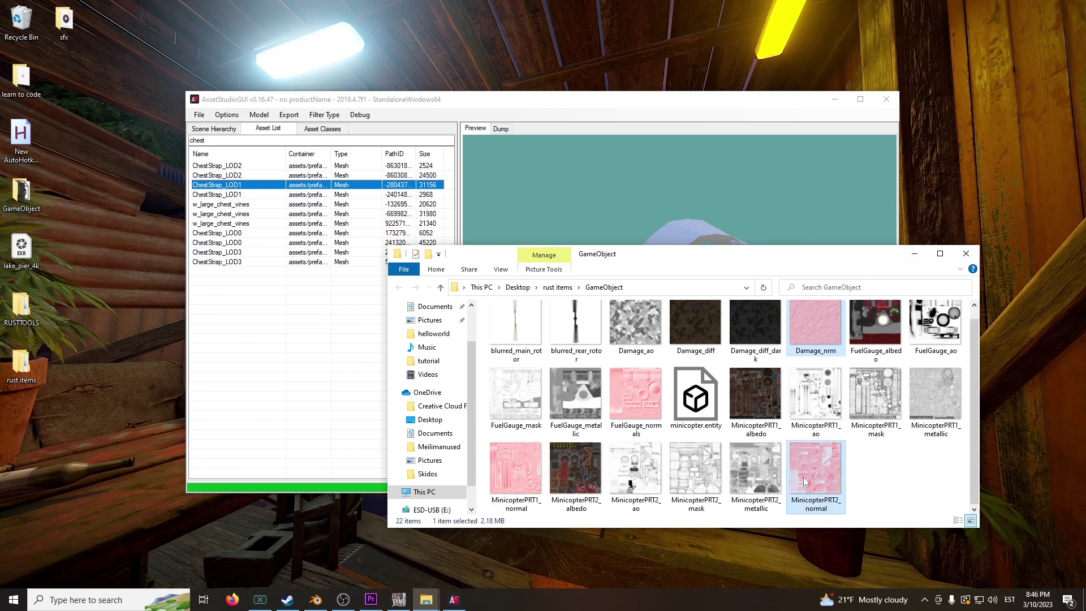
ctrl+click(696, 399)
ctrl+click(696, 399)
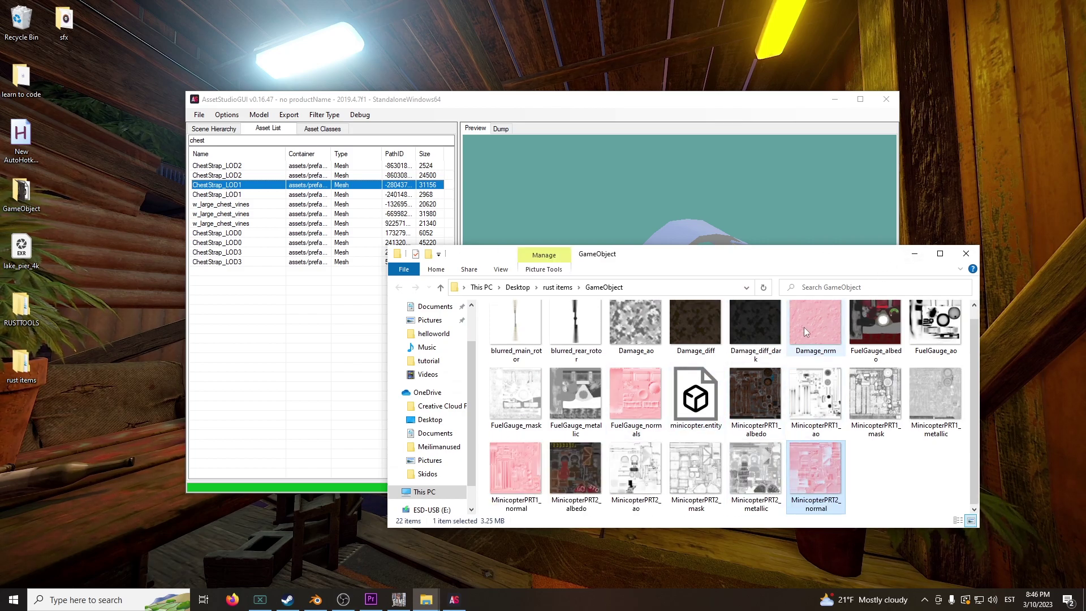
ctrl+click(634, 396)
ctrl+click(516, 469)
- Convert the four normal maps by dropping them into GameImageUtil
click(1085, 601)
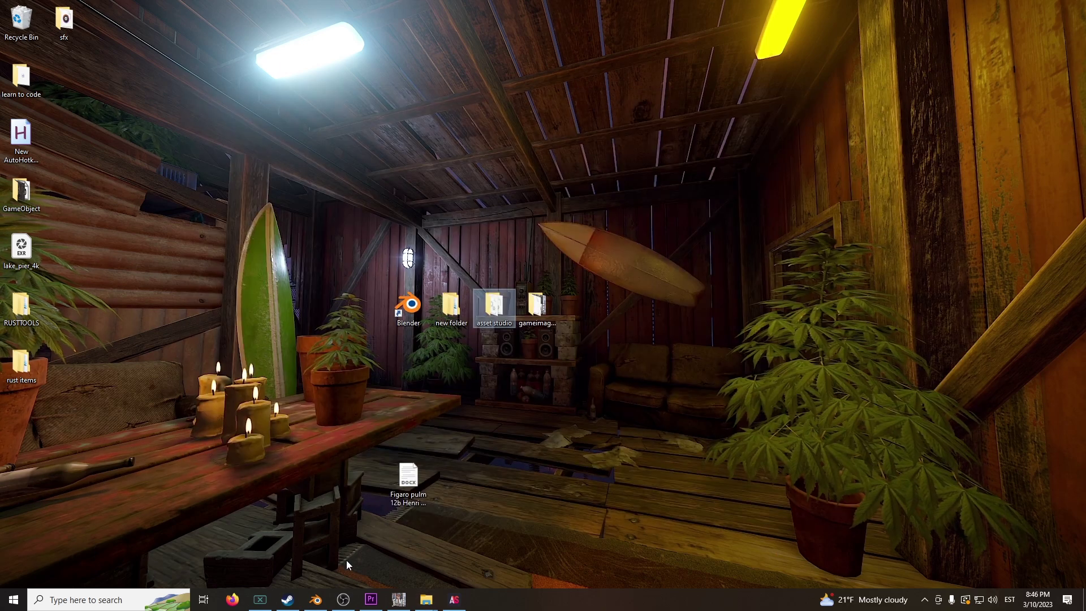
click(399, 599)
key(alt+Tab)
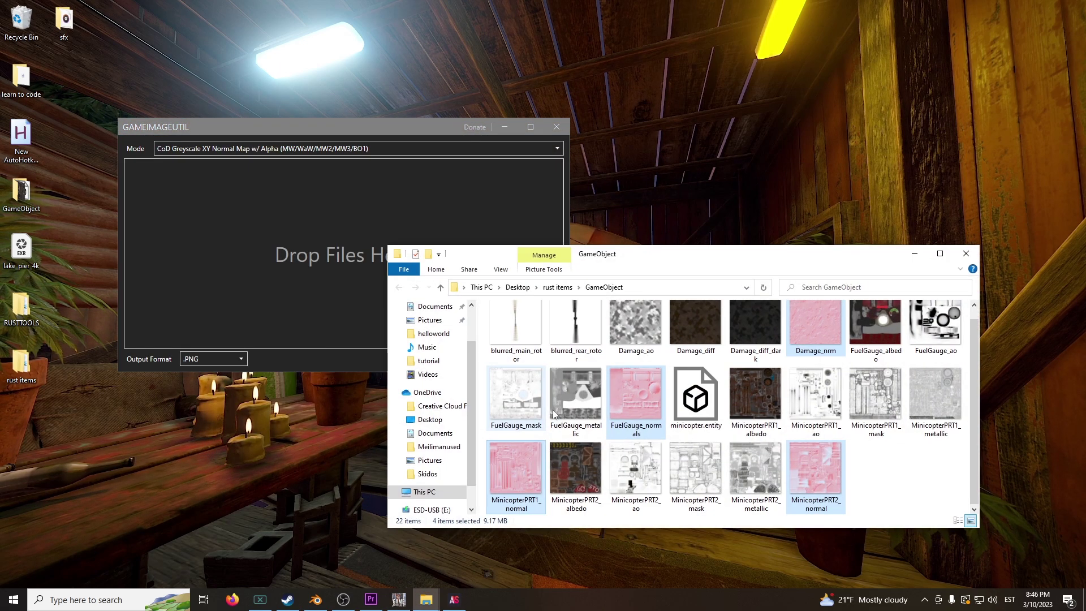
drag(624, 401, 339, 294)
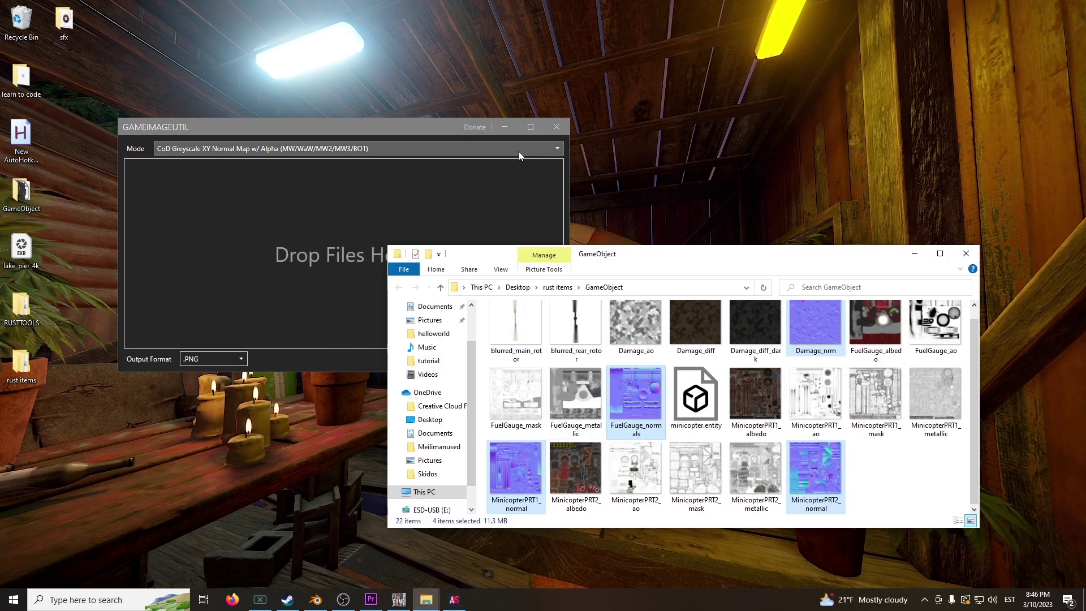
- Close the converter and return to the Blender character scene
click(503, 128)
click(315, 599)
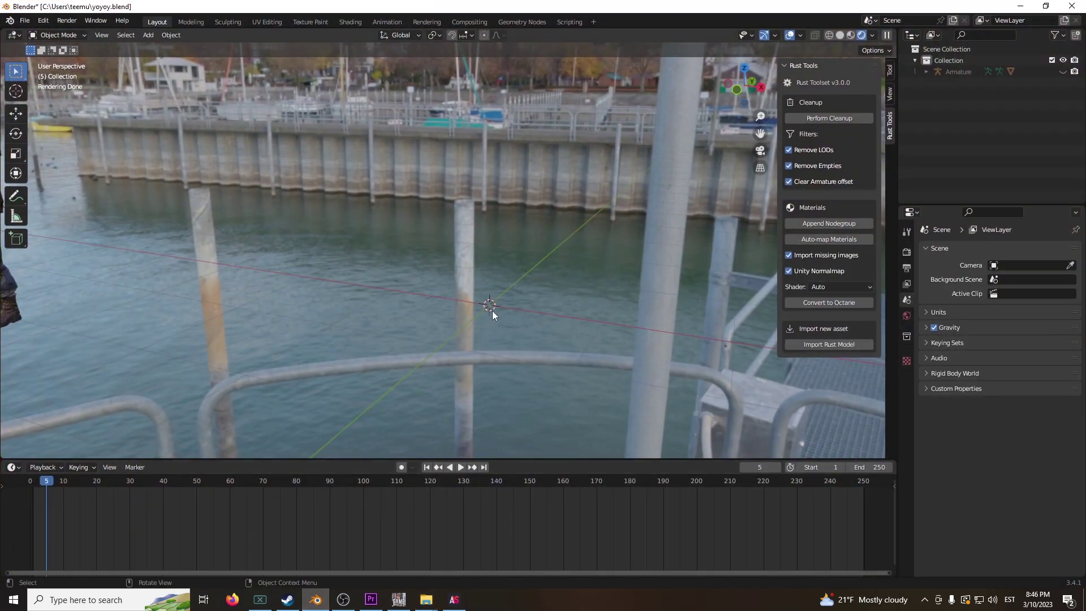
middle_drag(491, 310, 477, 282)
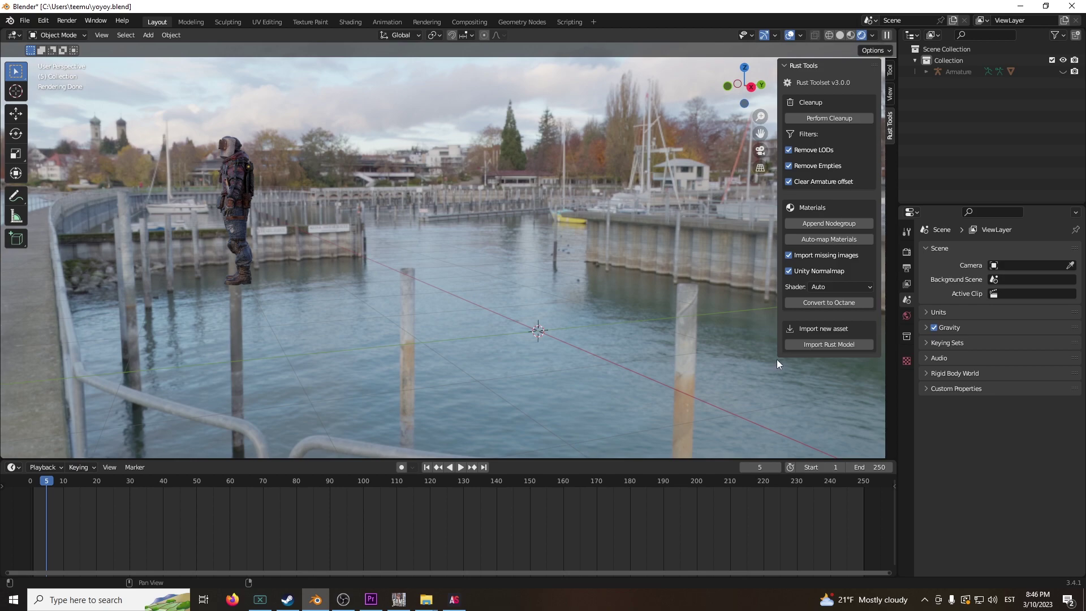
- Import minicopter.entity.fbx with Import Rust Model and select its armature
click(806, 343)
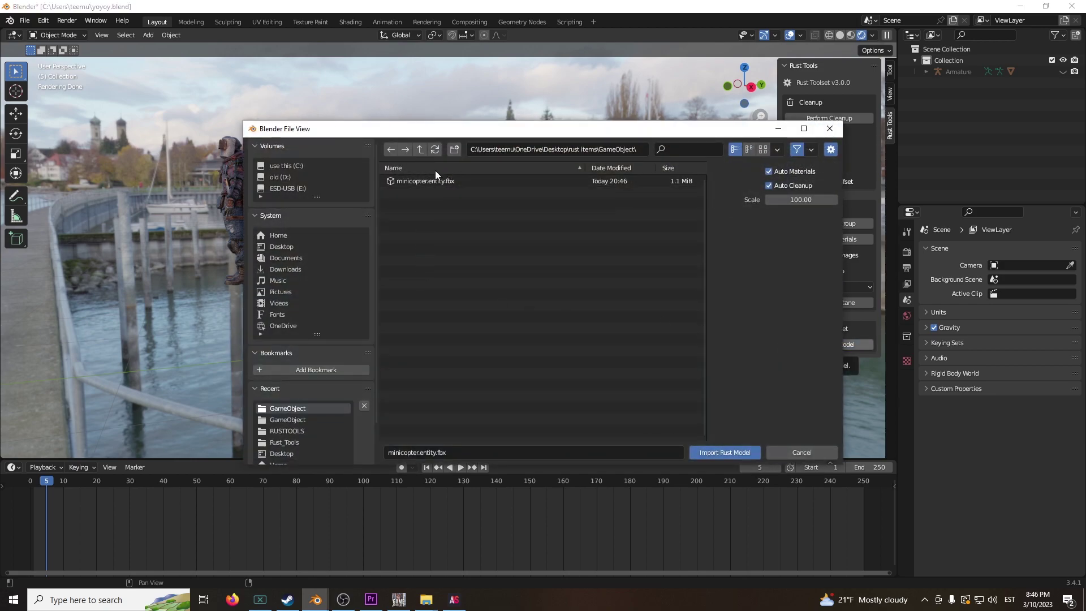
click(436, 180)
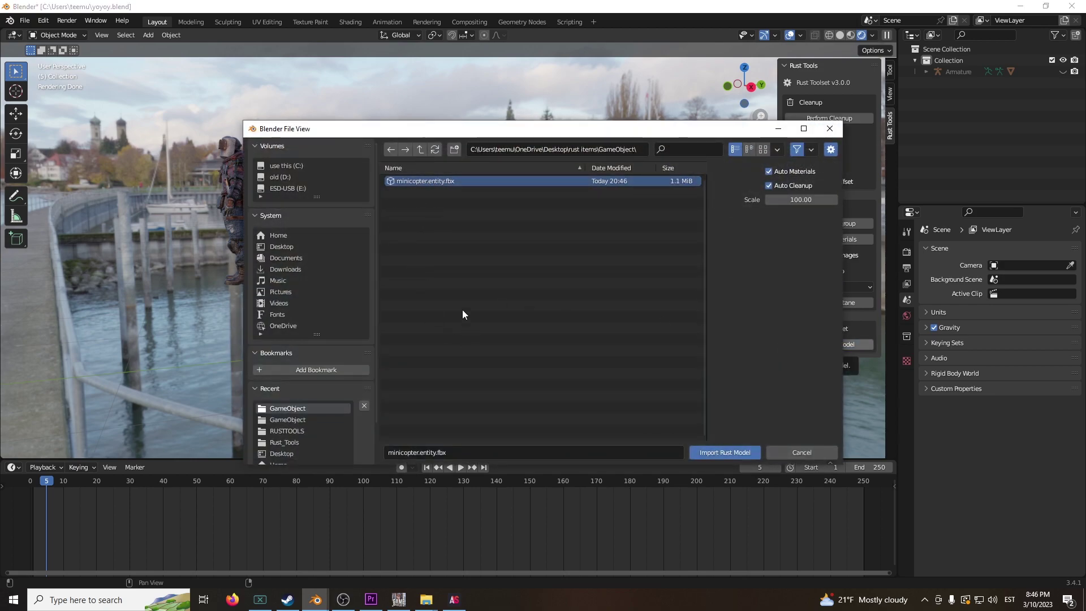
click(716, 451)
scroll(489, 365, up, 5)
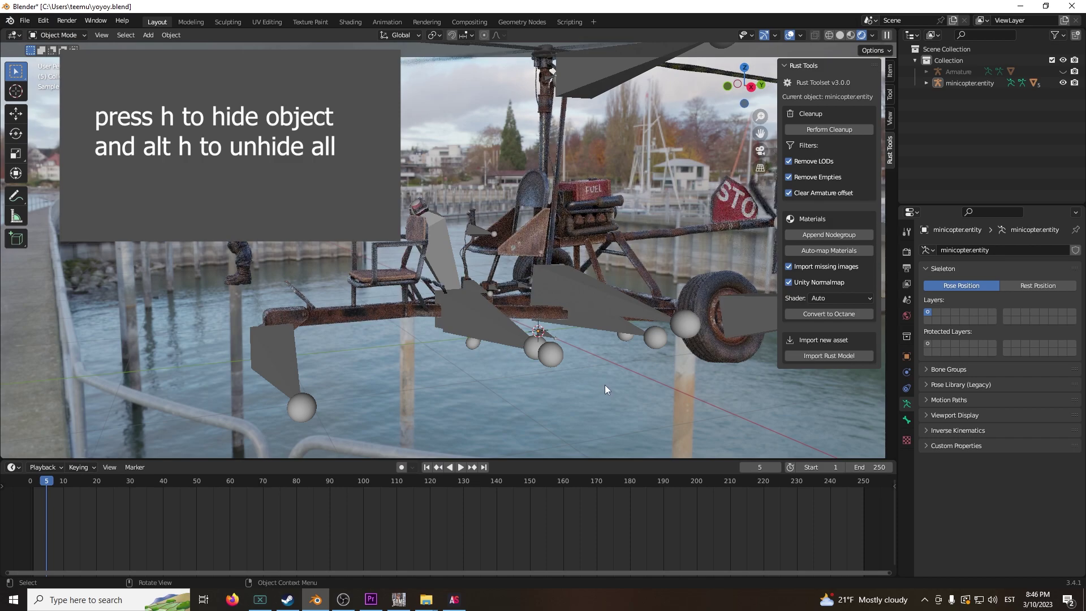
scroll(605, 384, down, 1)
click(582, 120)
- Hide the minicopter armature, then export box.wooden.large.model's LODs as split objects
key(h)
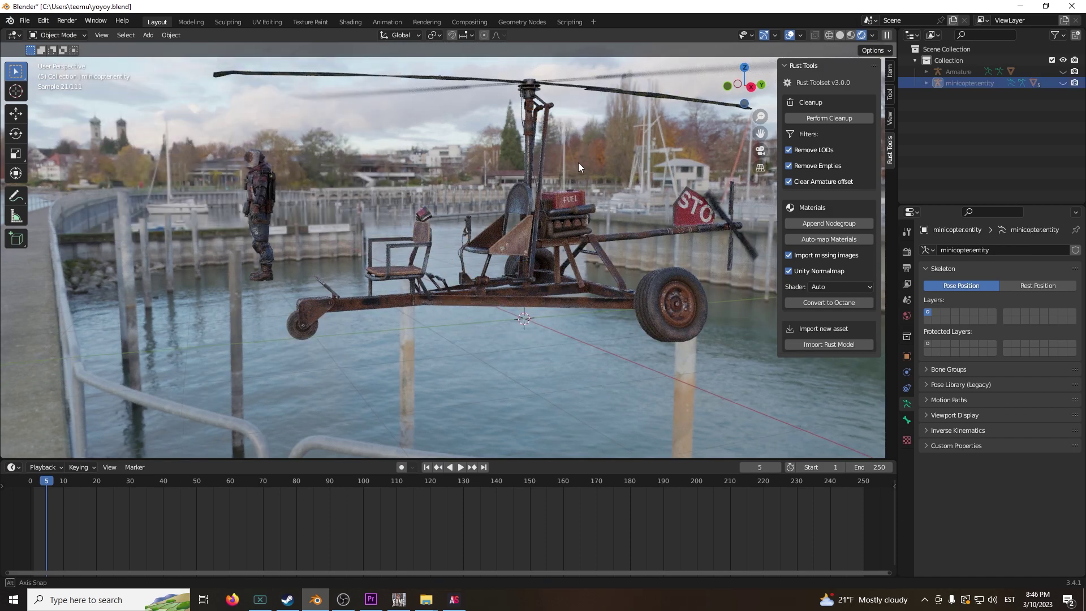
middle_drag(576, 162, 546, 144)
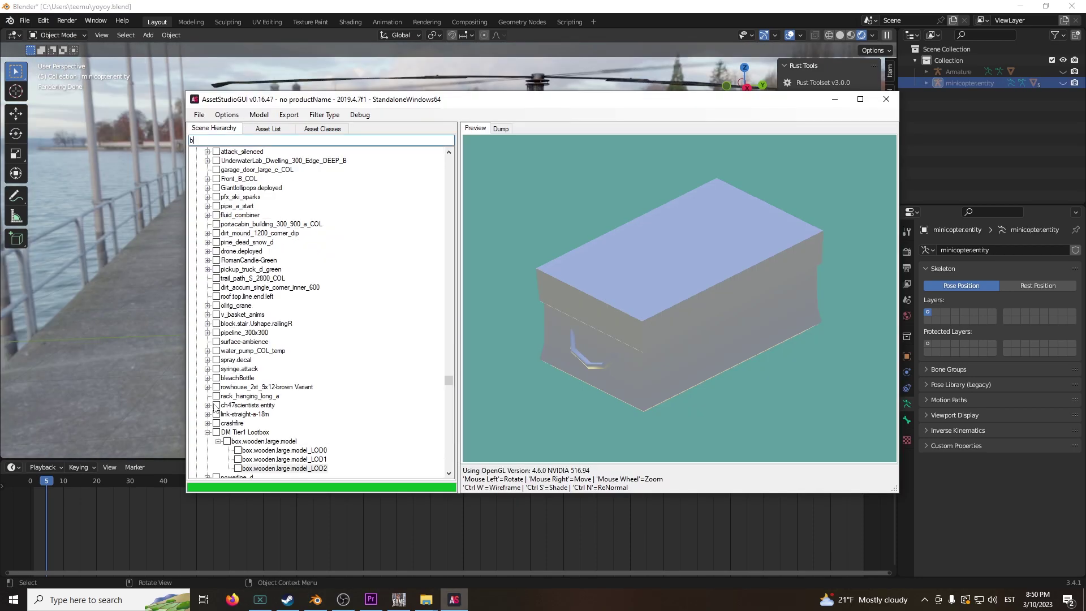
click(226, 441)
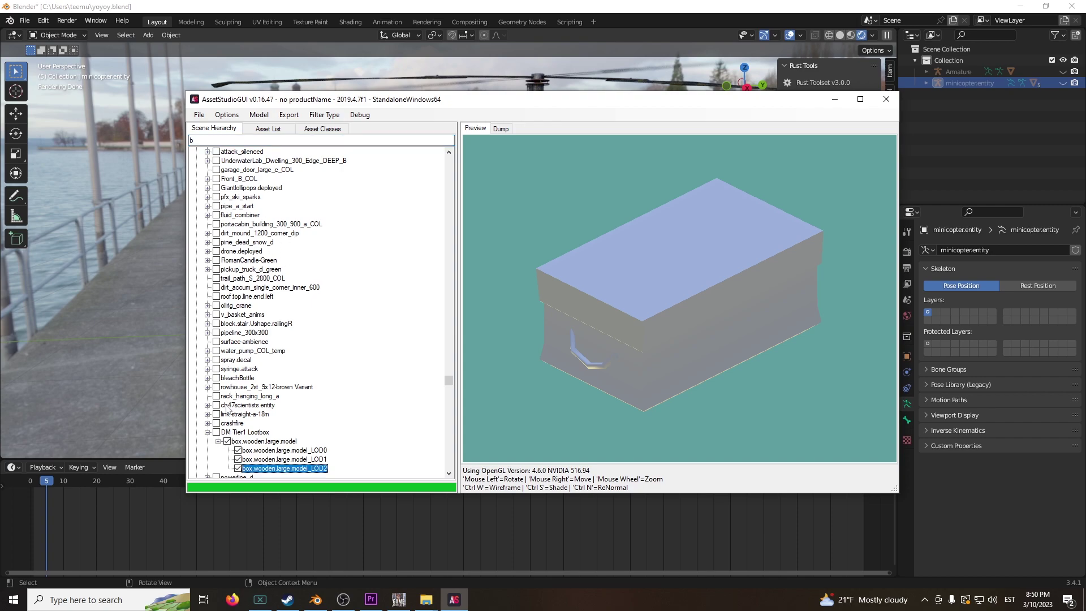
click(289, 114)
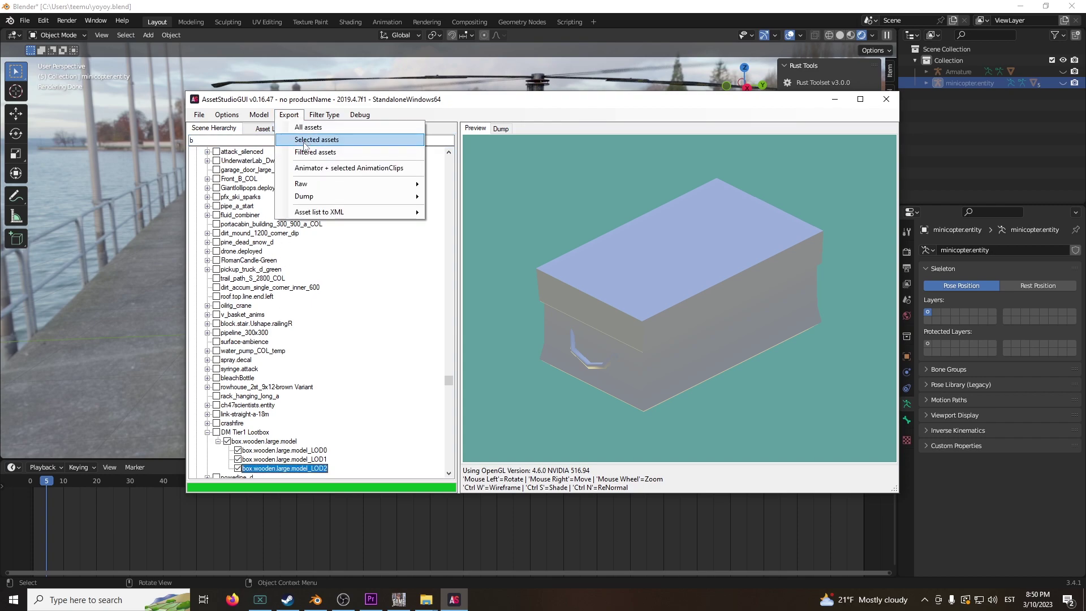
mouse_move(273, 119)
click(300, 139)
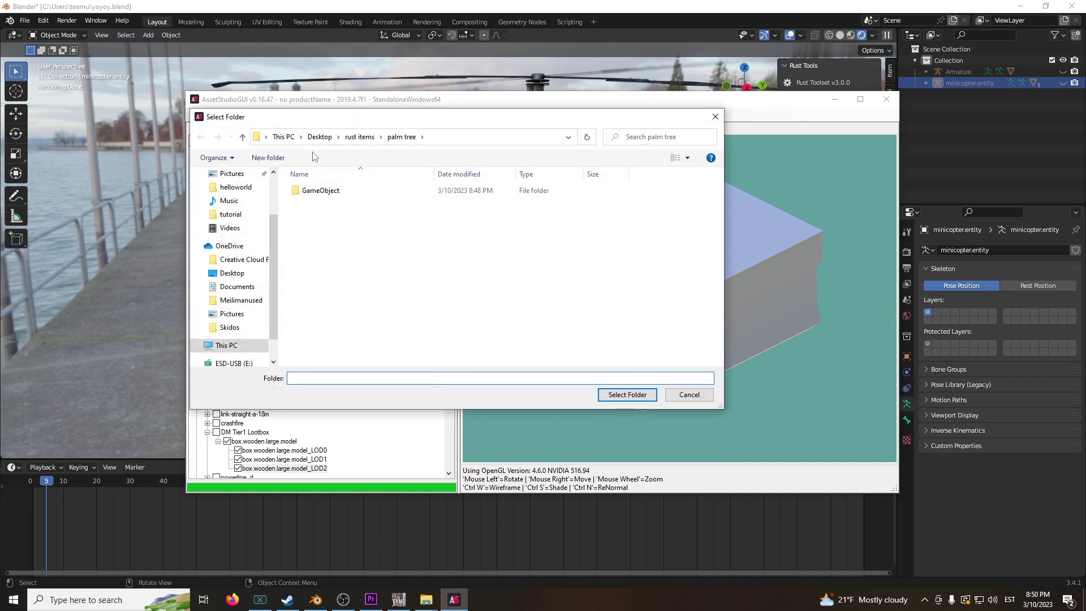
- Create a new folder named box and choose it as the export destination
right_click(344, 232)
mouse_move(396, 376)
click(491, 373)
text(box)
key(Return)
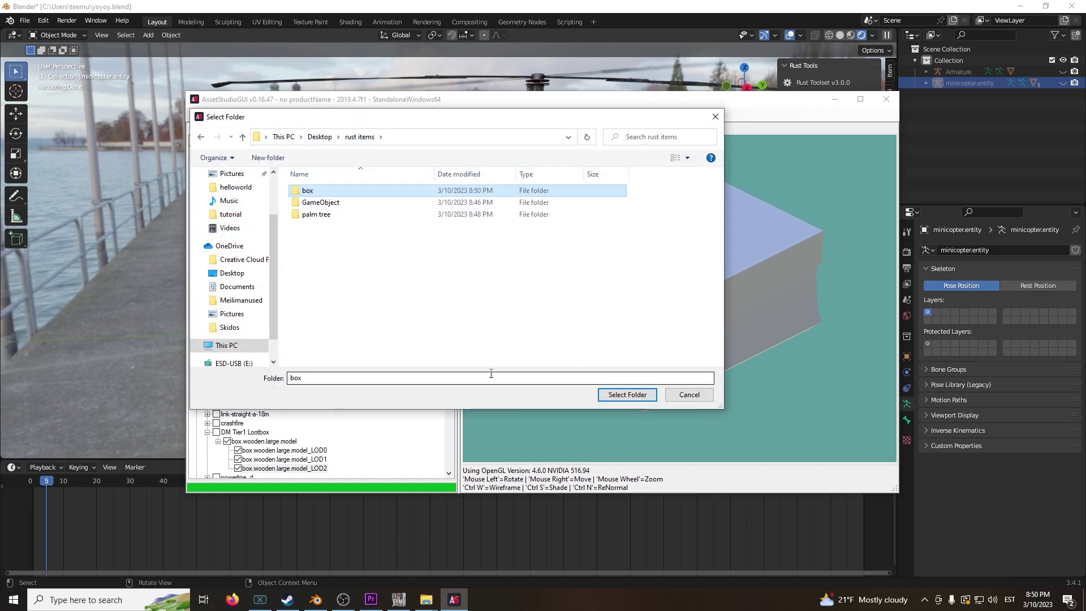
click(647, 395)
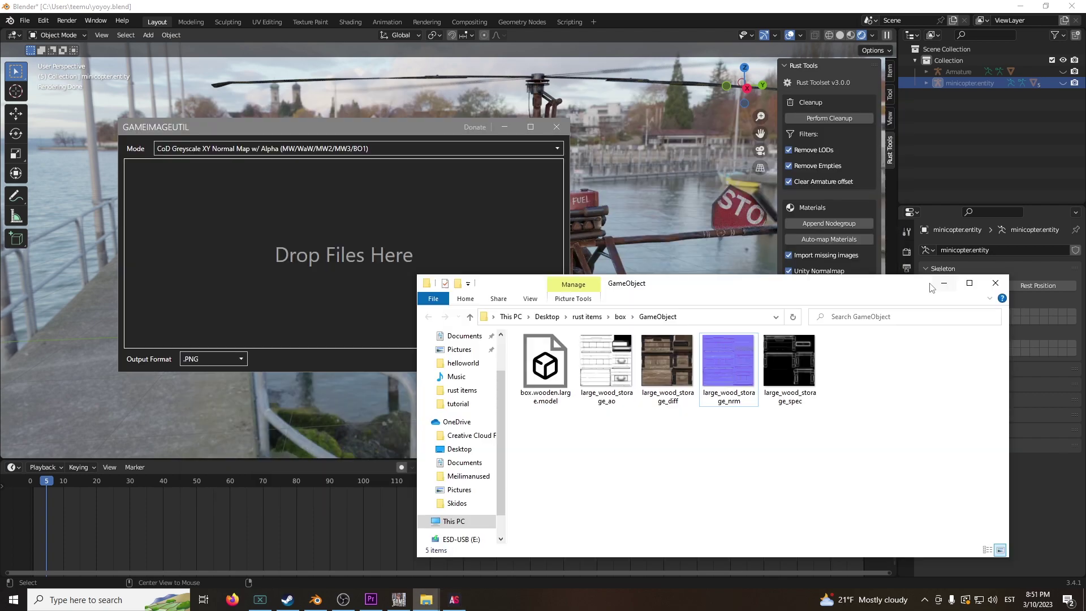
- Import the wooden box model from the box folder with Import Rust Model
click(929, 283)
click(504, 127)
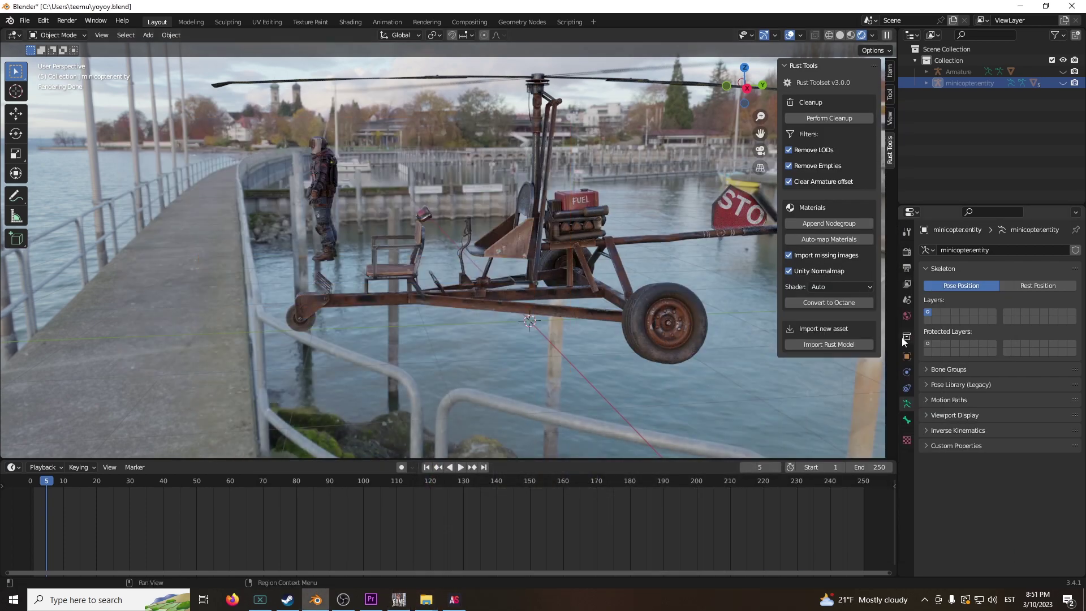
click(851, 345)
click(420, 149)
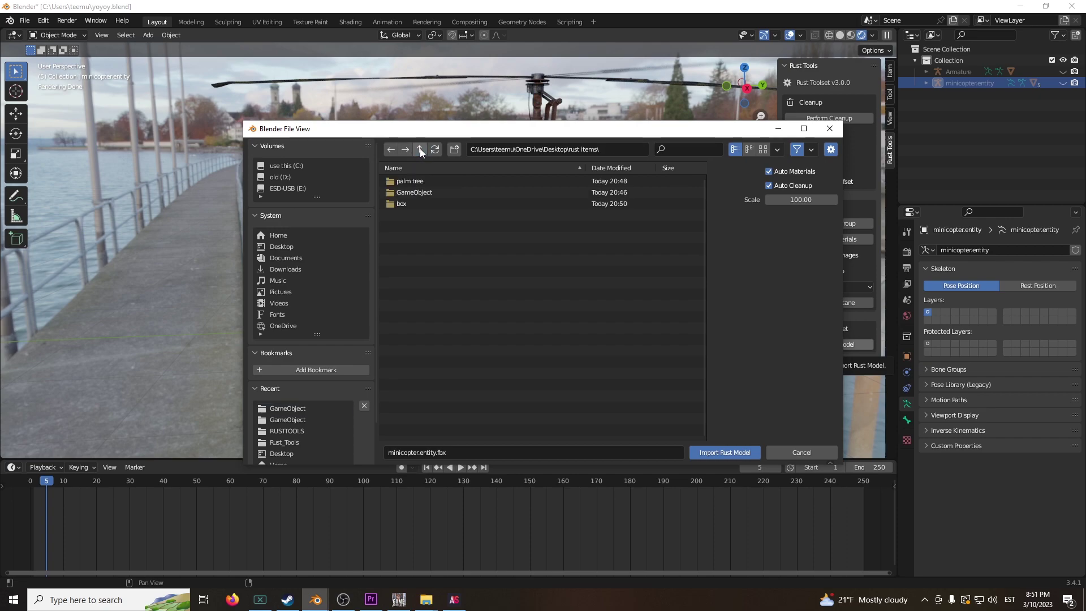
click(412, 202)
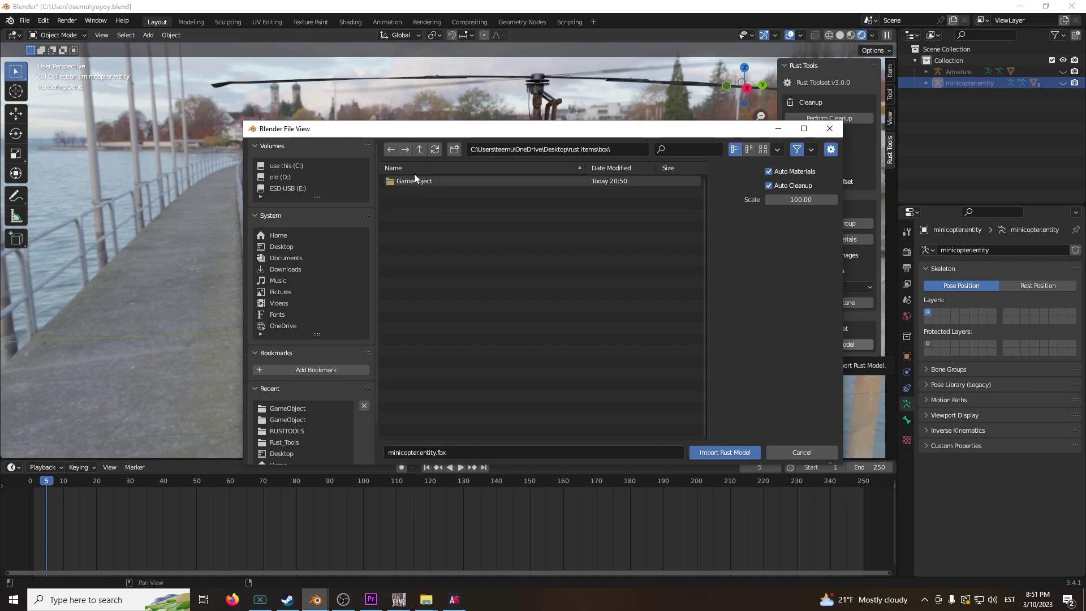
double_click(413, 181)
click(420, 187)
click(725, 452)
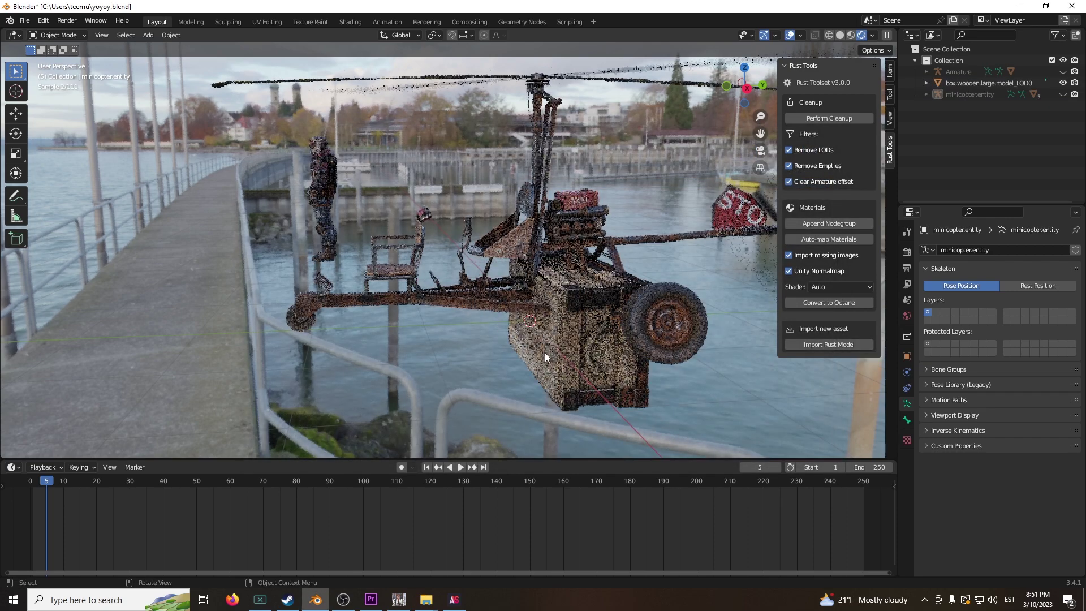
- Rotate the wooden box 90° on X and move it to the rear of the minicopter frame
middle_drag(472, 329, 458, 322)
scroll(473, 329, up, 1)
click(562, 342)
key(r)
key(x)
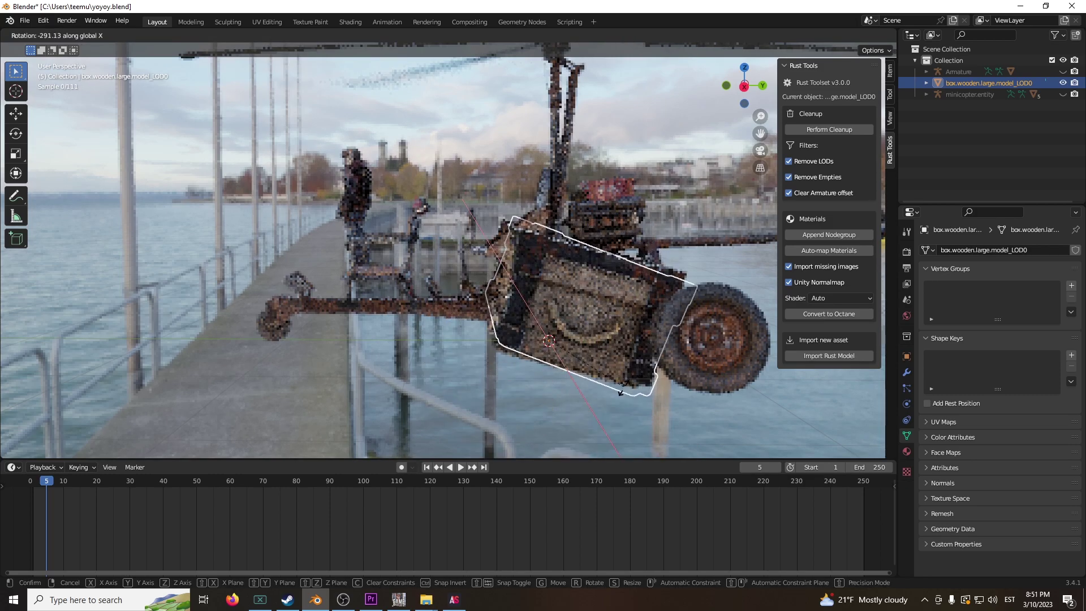
text(90)
key(Return)
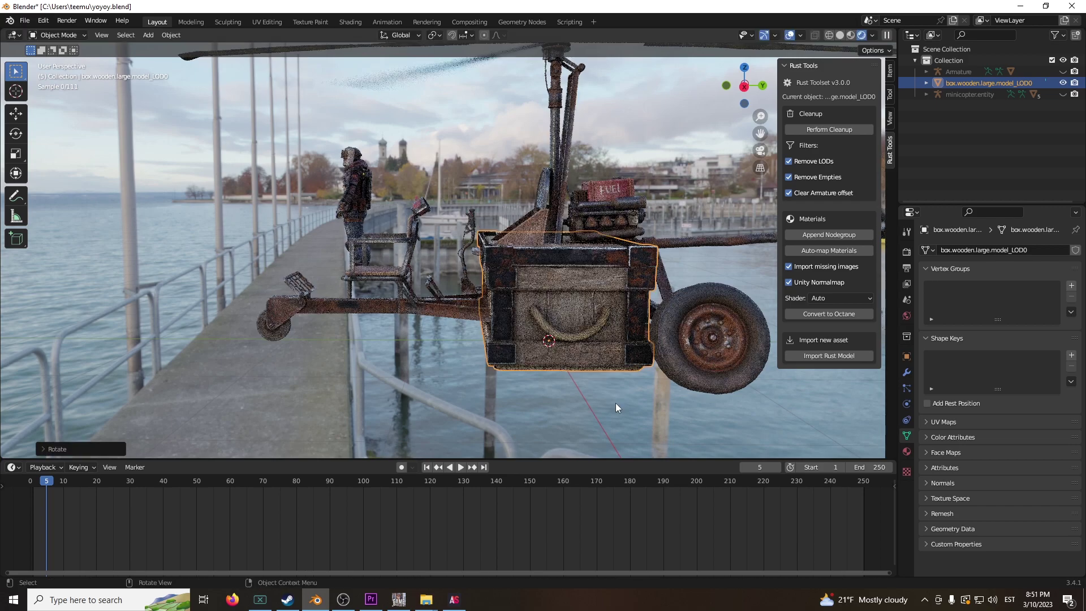
middle_drag(616, 403, 562, 333)
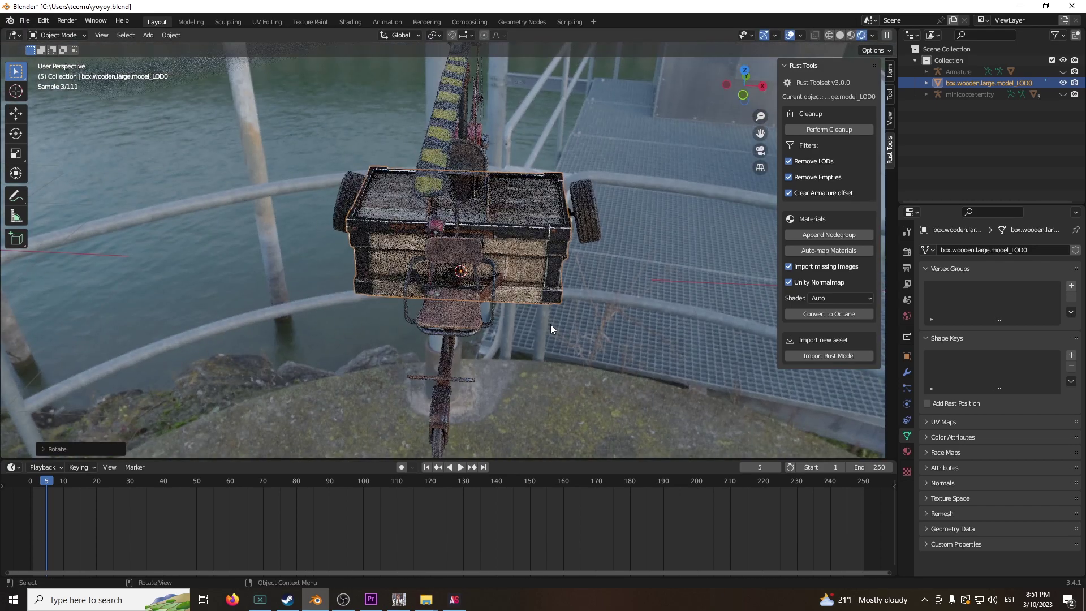
key(g)
click(306, 276)
middle_drag(415, 300, 357, 253)
click(517, 401)
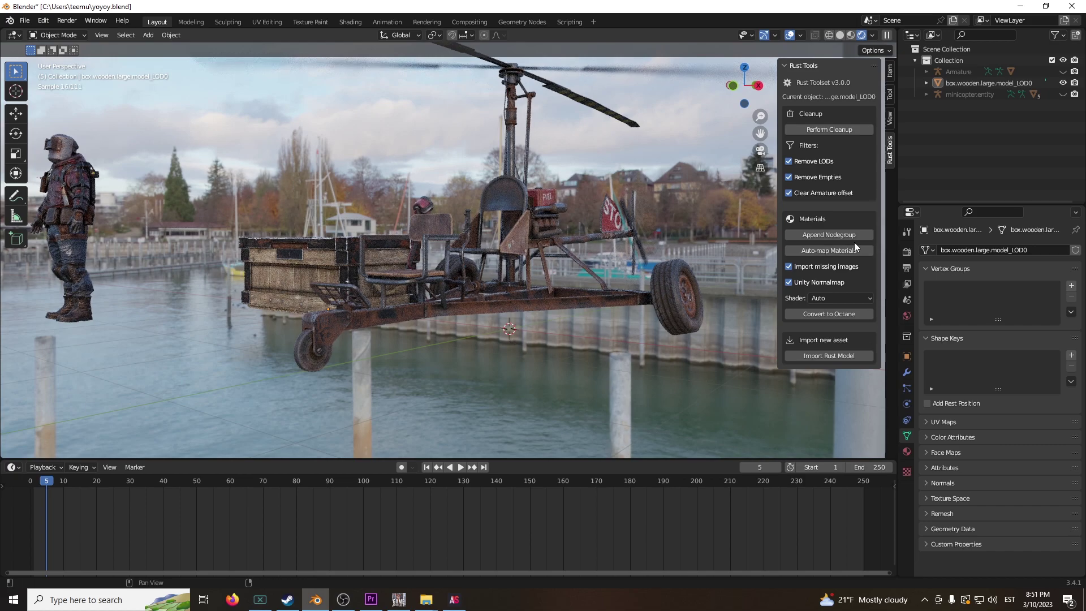
- Import the palm tree models from the palm tree folder with Import Rust Model
click(827, 355)
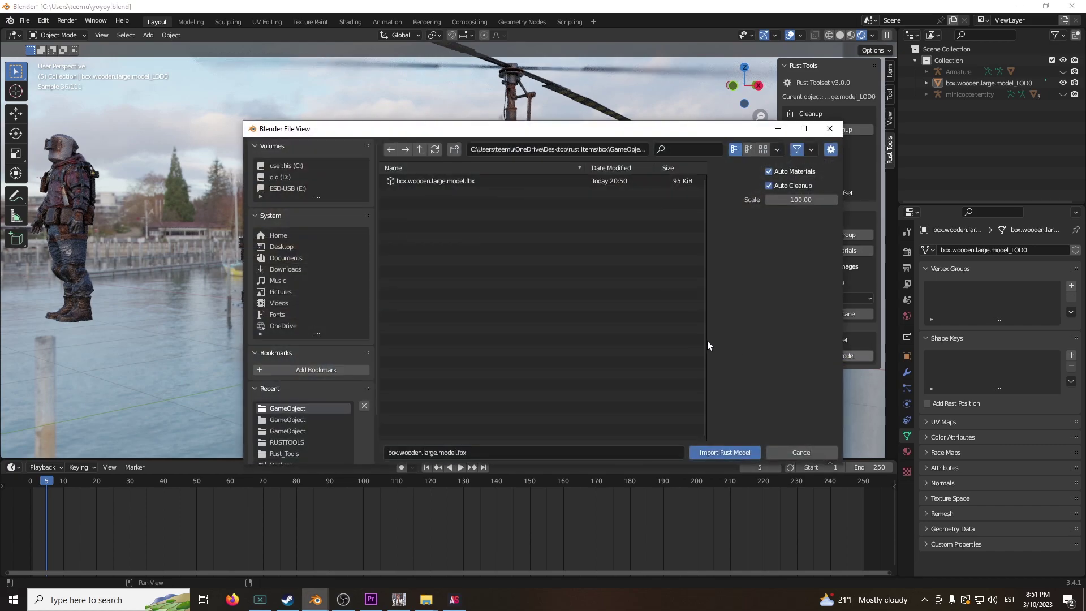
click(421, 151)
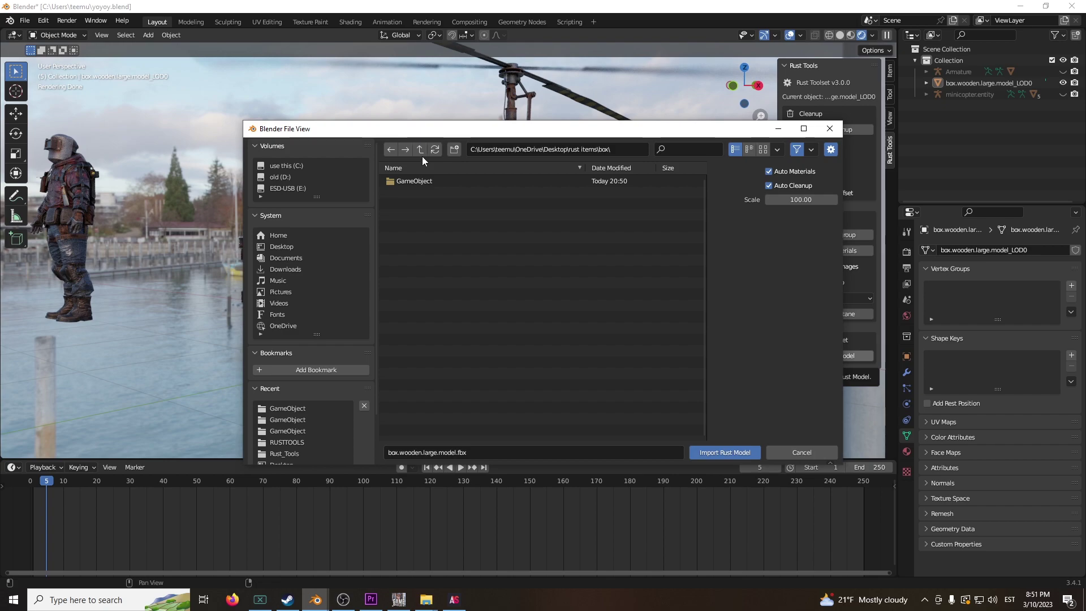
click(420, 151)
double_click(419, 199)
double_click(426, 181)
click(428, 182)
click(694, 452)
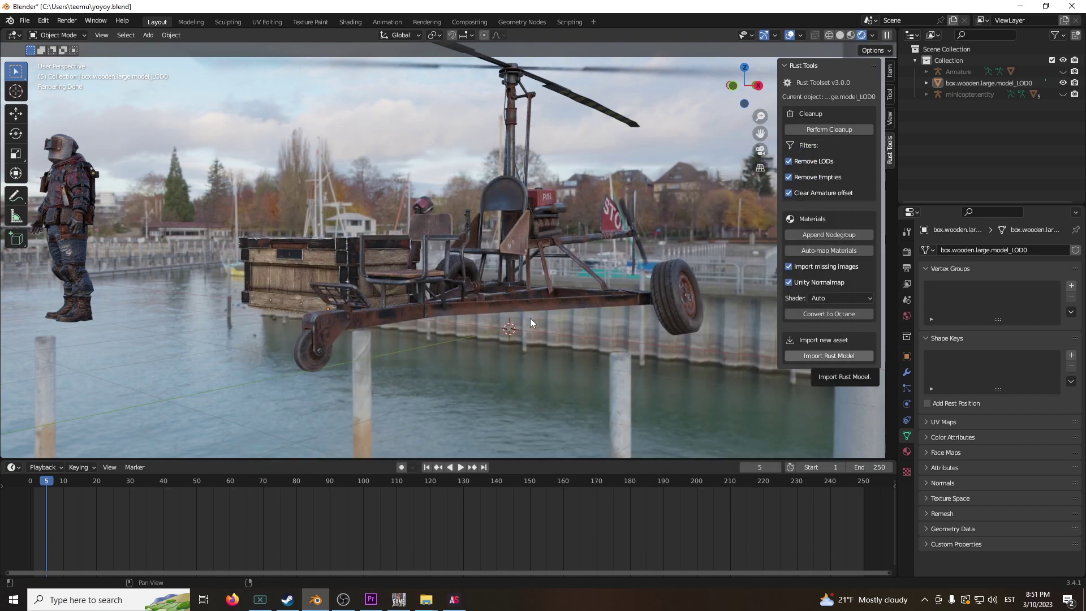
- Inspect the scene in solid shading, then return the viewport to rendered shading
key(z)
click(557, 326)
scroll(551, 318, down, 3)
mouse_move(531, 305)
middle_down()
mouse_move(572, 305)
mouse_move(514, 169)
mouse_move(494, 202)
middle_up()
click(572, 205)
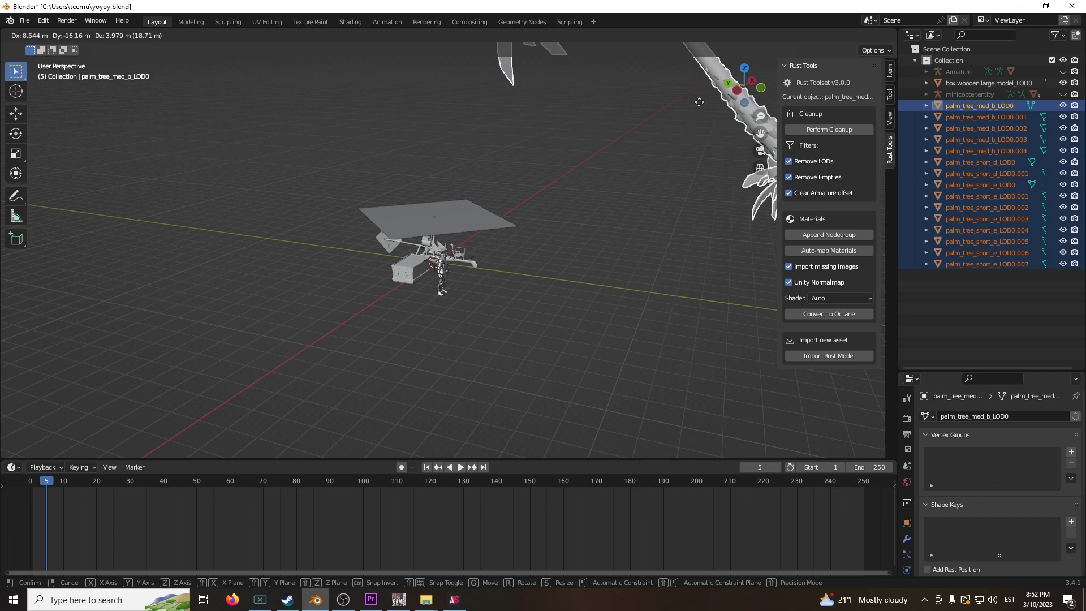
mouse_move(588, 187)
middle_down()
mouse_move(603, 176)
mouse_move(491, 168)
mouse_move(471, 235)
middle_up()
key(z)
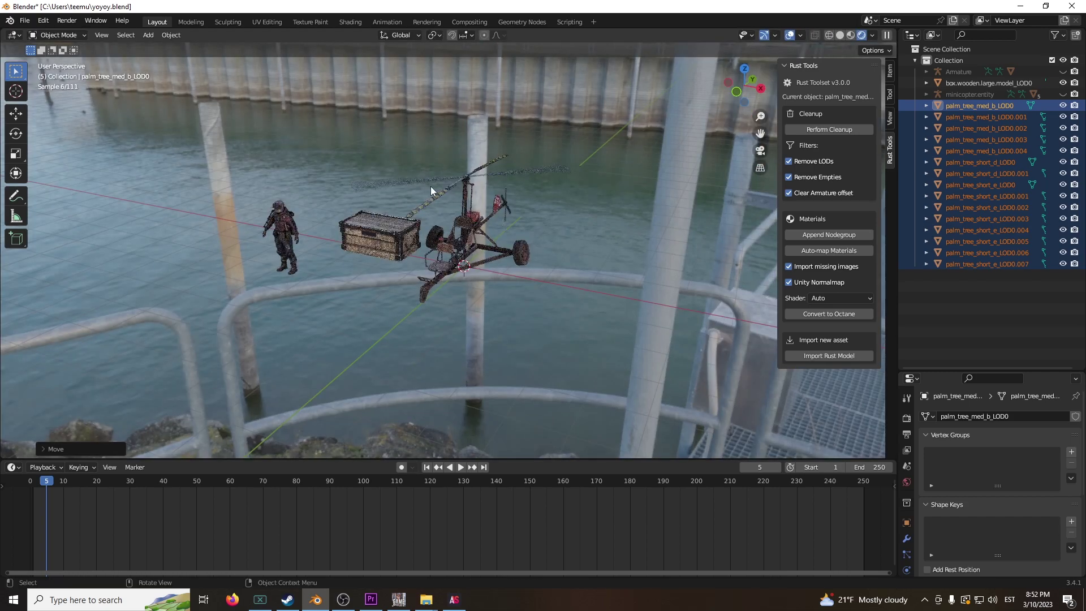
middle_drag(430, 185, 569, 171)
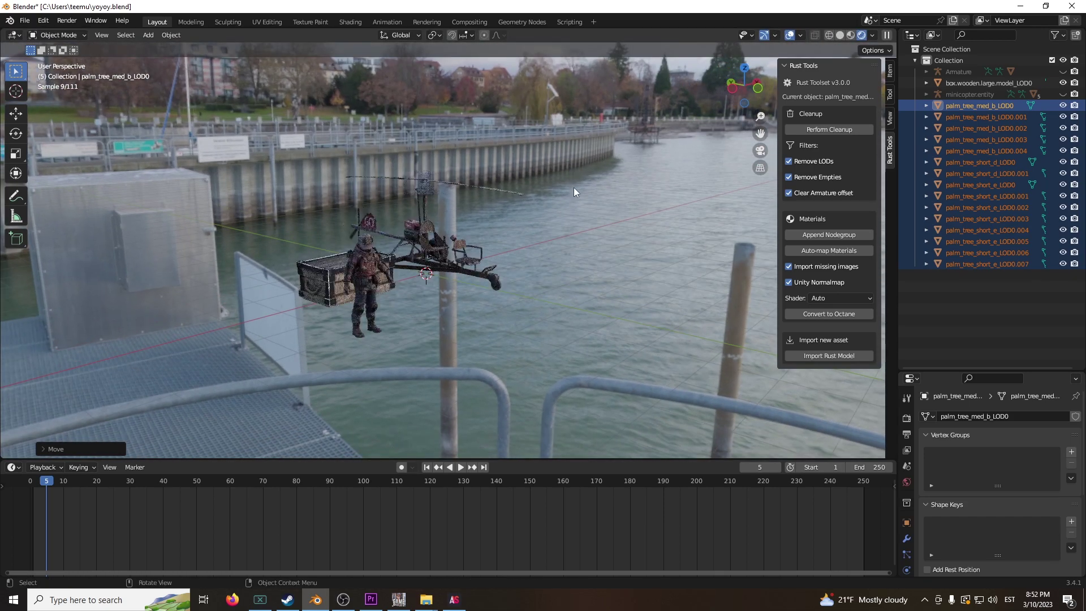
middle_drag(619, 225, 466, 190)
- Move three palm trees to the right, spacing them apart beside each other
click(342, 209)
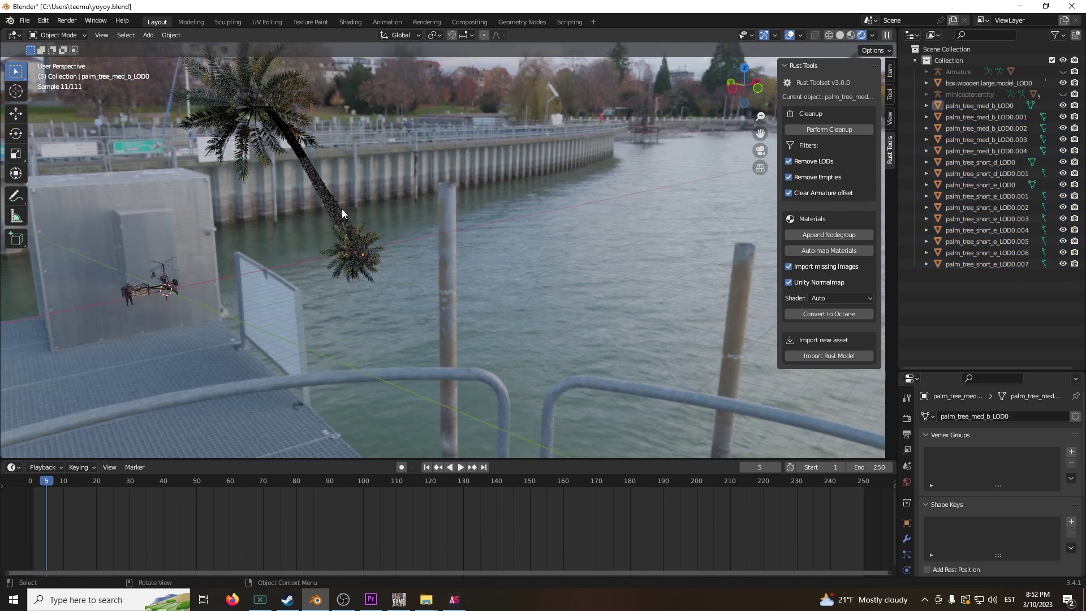
key(g)
click(521, 203)
click(340, 223)
key(g)
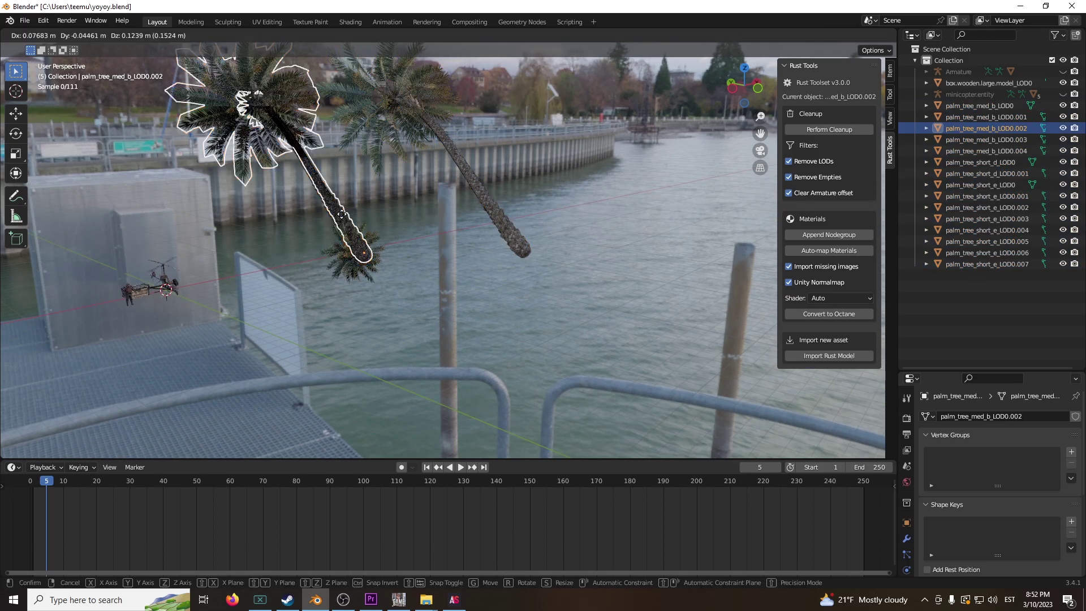
click(681, 180)
click(343, 214)
key(g)
click(629, 191)
- Move one palm tree to the left and the short palm farther right
middle_drag(509, 233, 571, 220)
scroll(570, 218, up, 2)
click(358, 191)
key(g)
click(195, 210)
click(401, 201)
key(g)
click(713, 242)
- Switch the viewport to Solid shading
click(413, 233)
mouse_move(562, 227)
middle_down()
mouse_move(549, 228)
mouse_move(645, 168)
middle_up()
key(z)
click(790, 171)
mouse_move(613, 200)
middle_down()
mouse_move(291, 225)
mouse_move(413, 202)
mouse_move(342, 152)
middle_up()
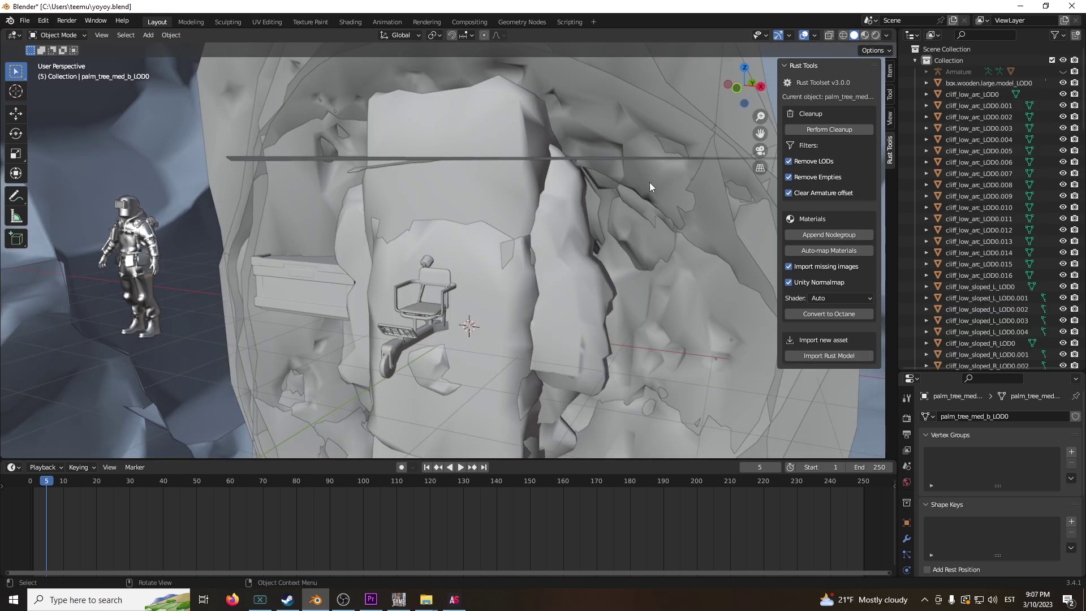
- Zoom out and orbit around the cliffs and palms, then select cliff_low_arc_LOD0 in the outliner
scroll(646, 160, down, 10)
middle_drag(434, 152, 525, 143)
middle_drag(637, 226, 551, 210)
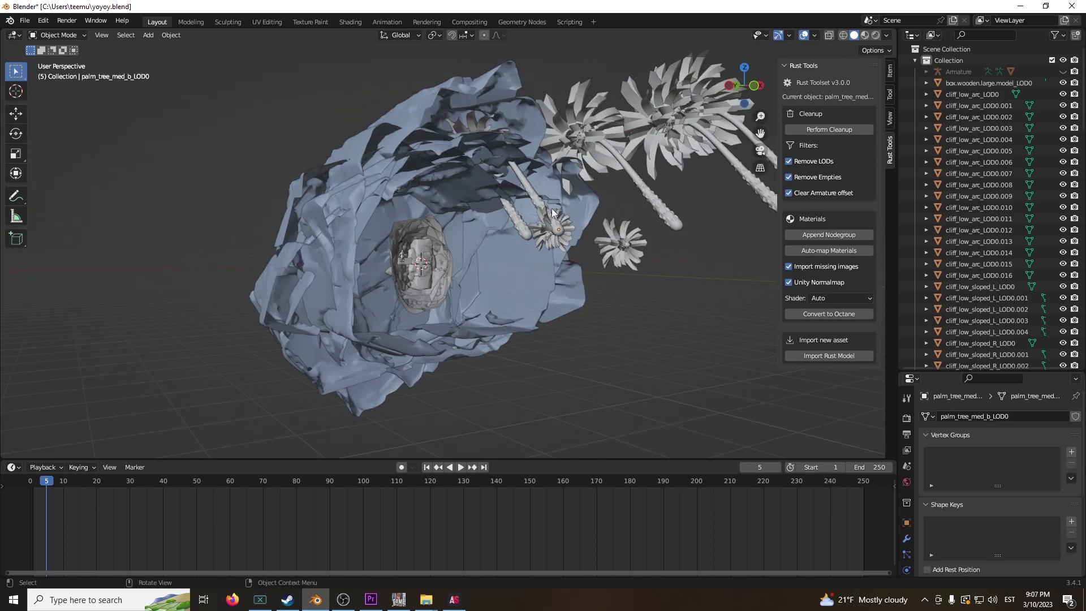
scroll(426, 269, up, 8)
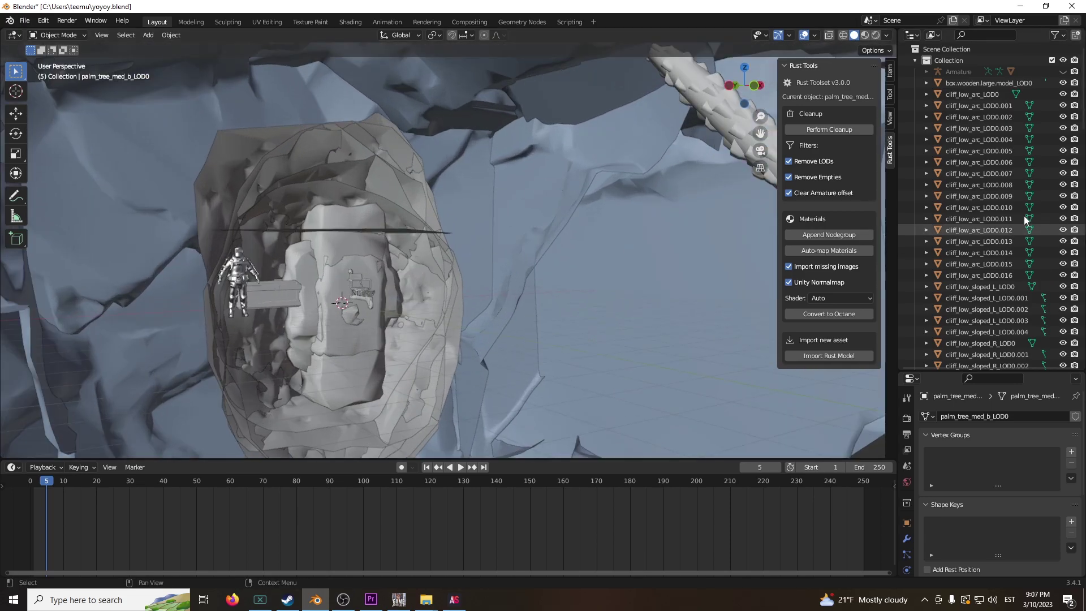
click(969, 94)
scroll(969, 242, down, 10)
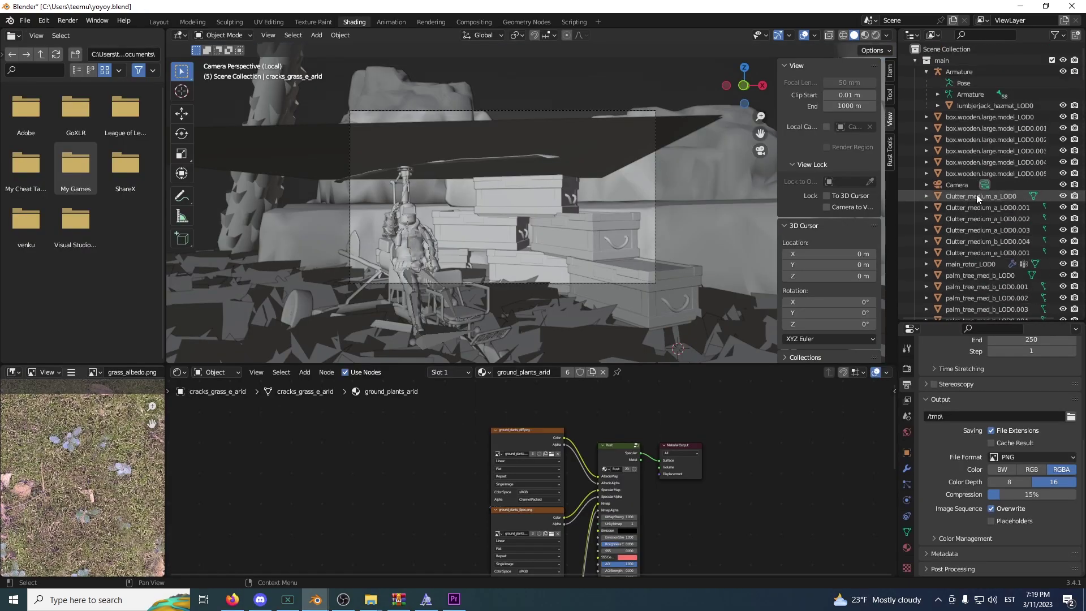
- Create a new collection from patch_weeds_a_temperate.013 and rename it GRASS
scroll(976, 195, up, 5)
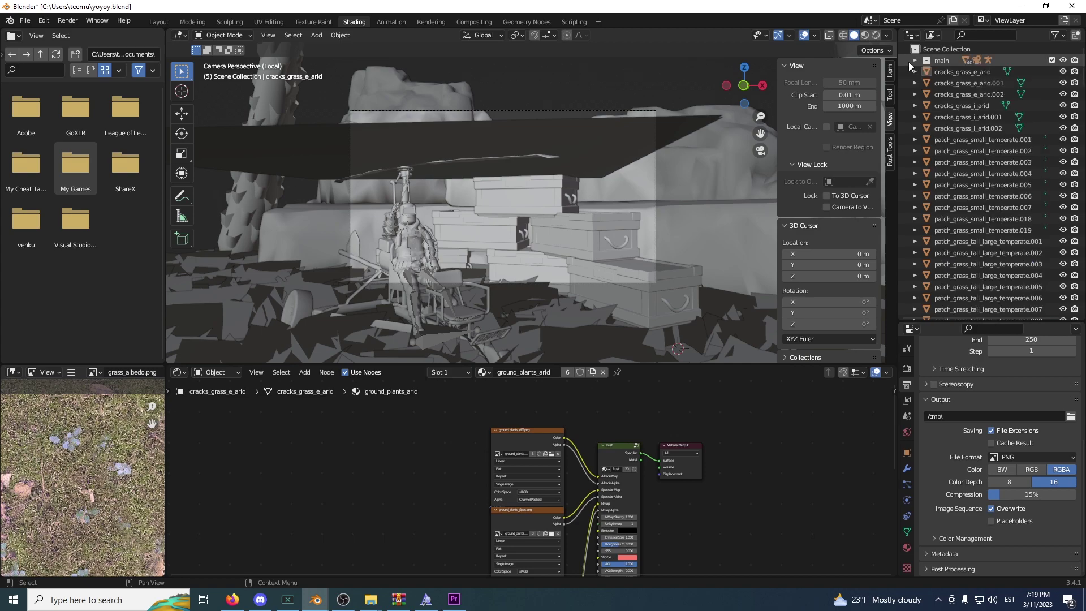
click(926, 72)
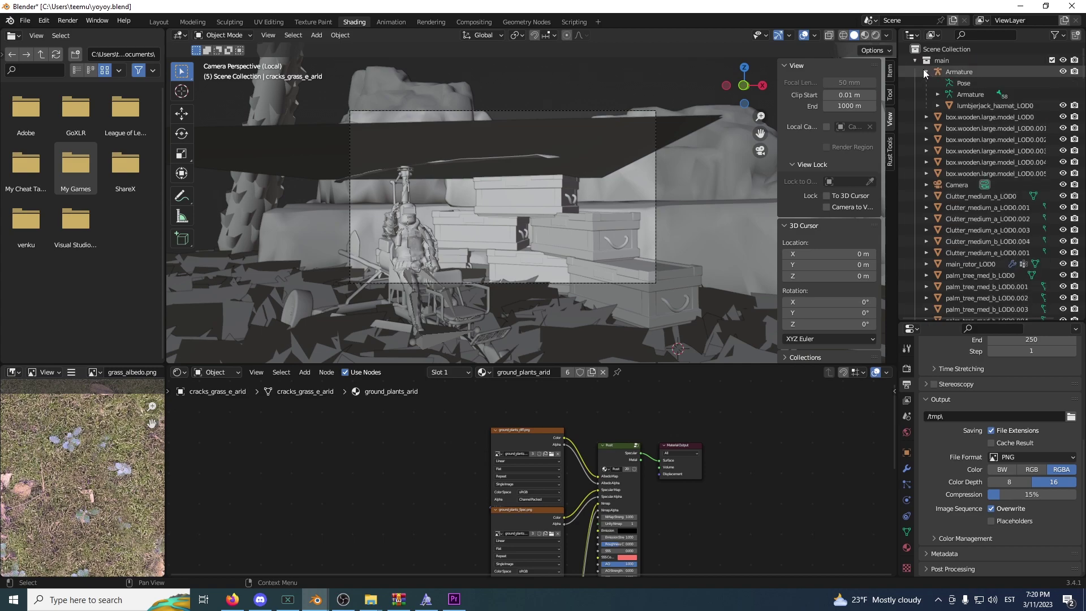
scroll(1000, 170, down, 15)
scroll(999, 204, down, 10)
scroll(982, 224, down, 1)
right_click(968, 229)
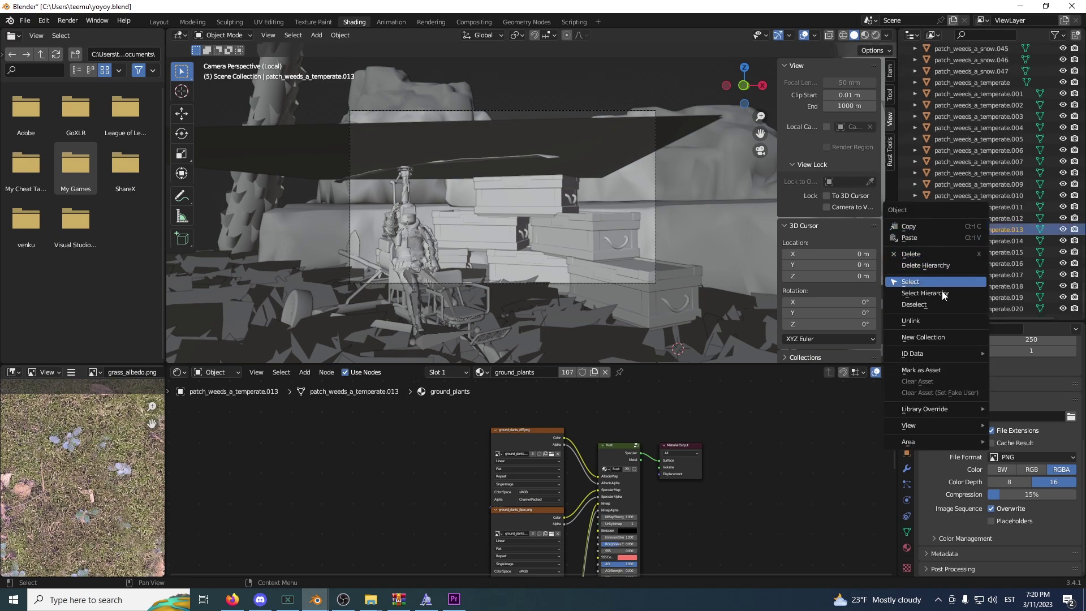
click(928, 340)
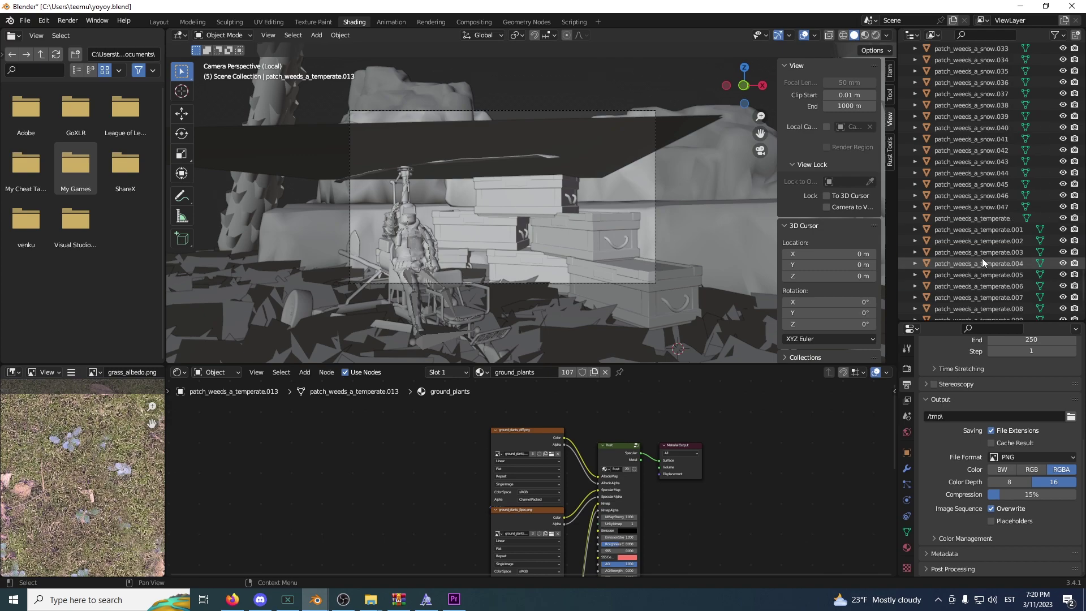
scroll(994, 247, up, 15)
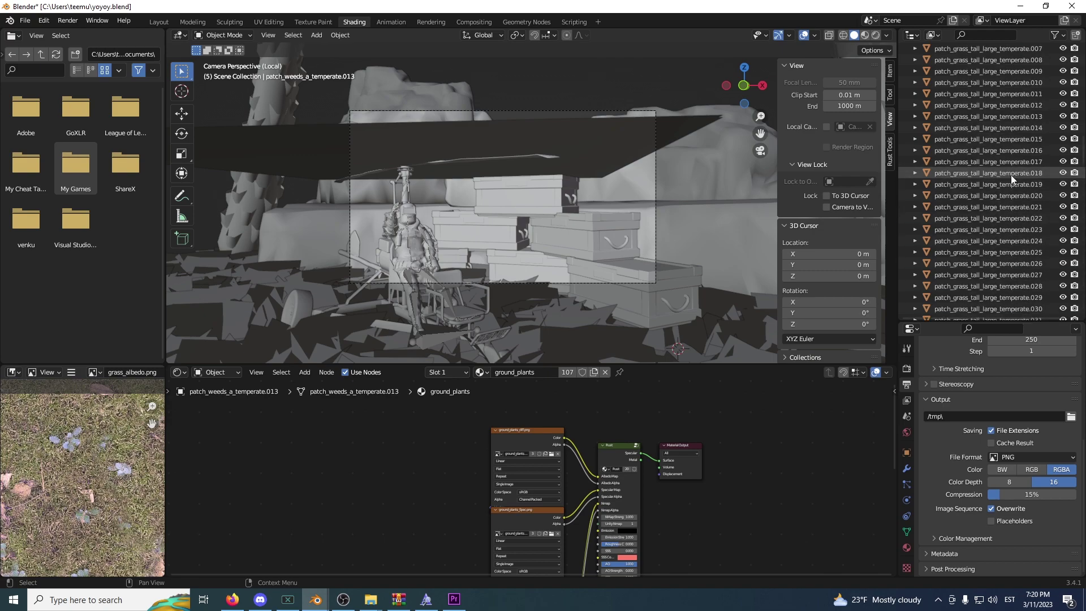
key(F2)
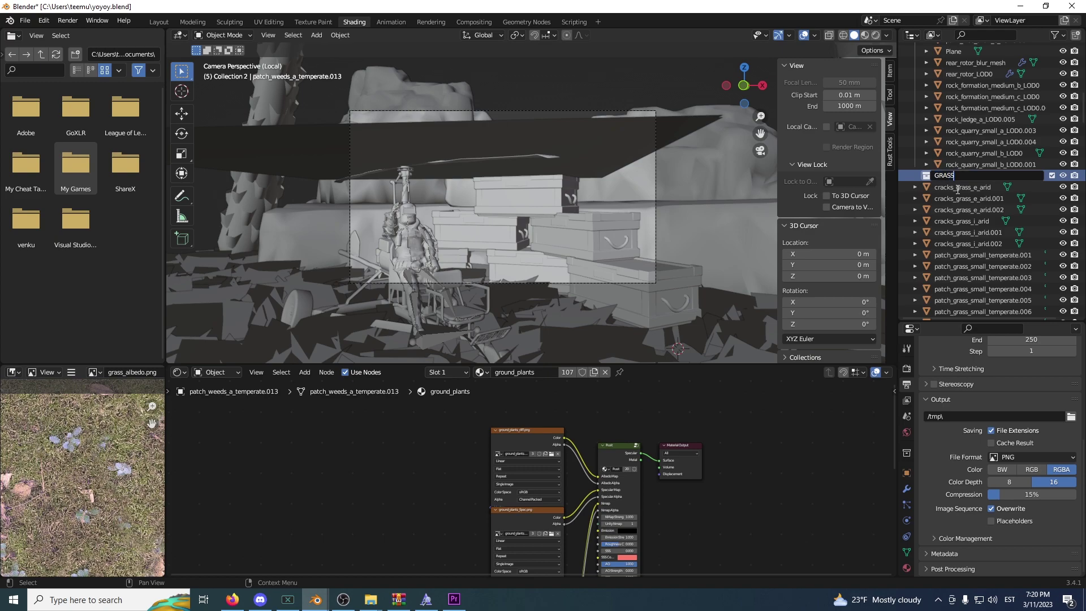
key(Return)
- Move the grass and weed patches into GRASS, then collapse and hide the collection
click(947, 186)
scroll(951, 224, down, 10)
scroll(961, 215, up, 9)
scroll(940, 189, down, 10)
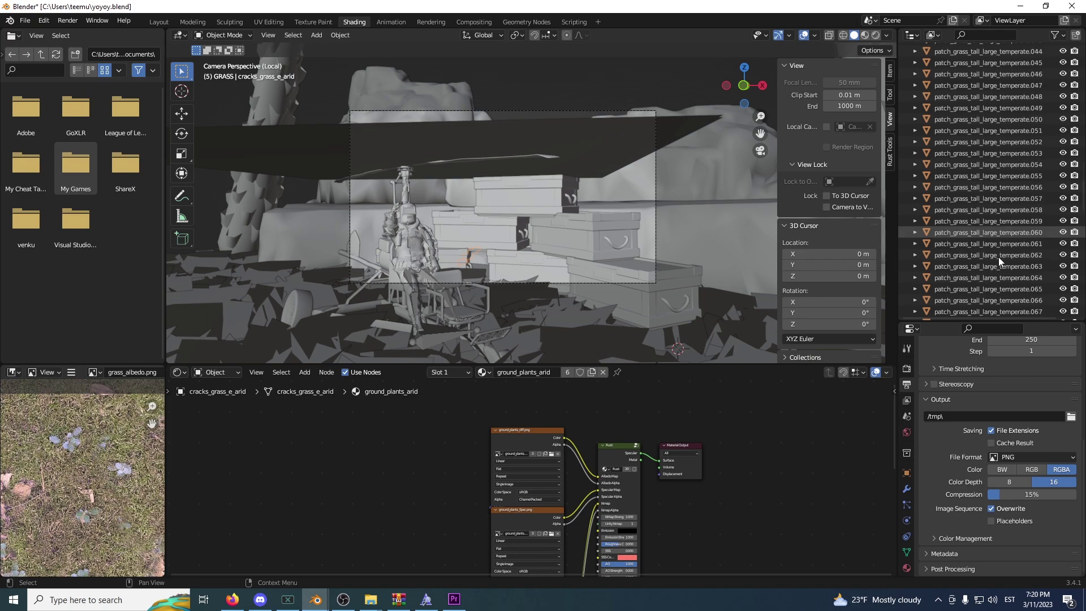
drag(971, 258, 975, 304)
scroll(978, 218, up, 20)
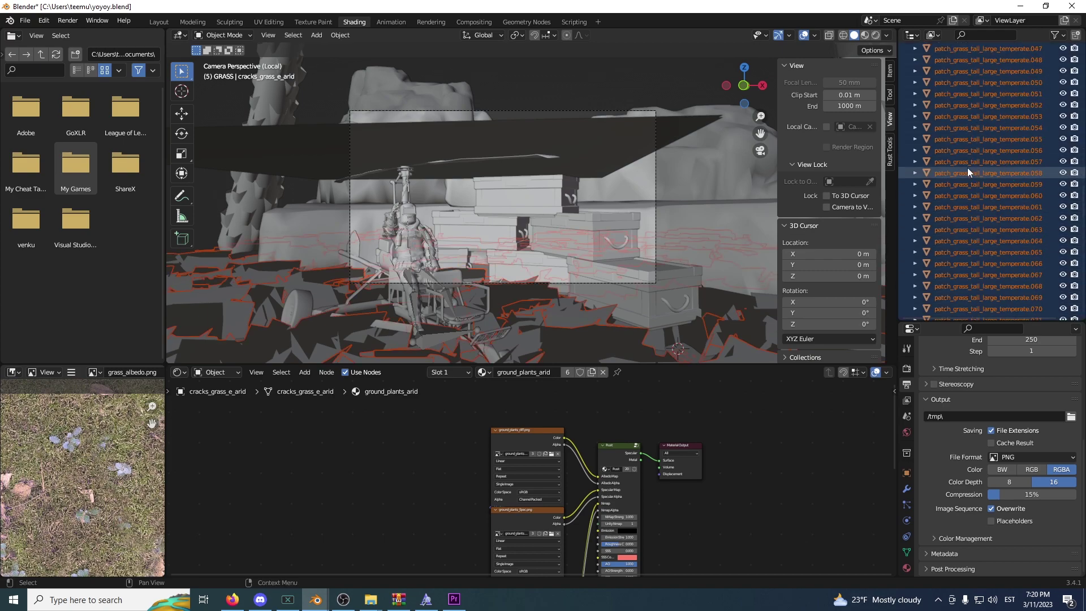
drag(953, 160, 944, 229)
scroll(957, 172, up, 10)
click(915, 229)
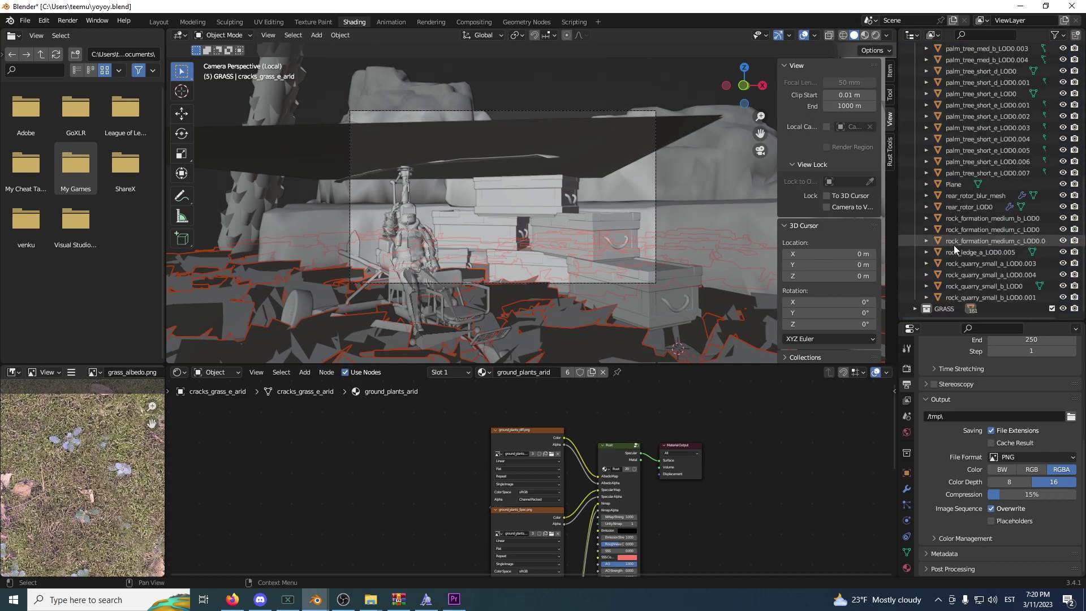
click(1062, 309)
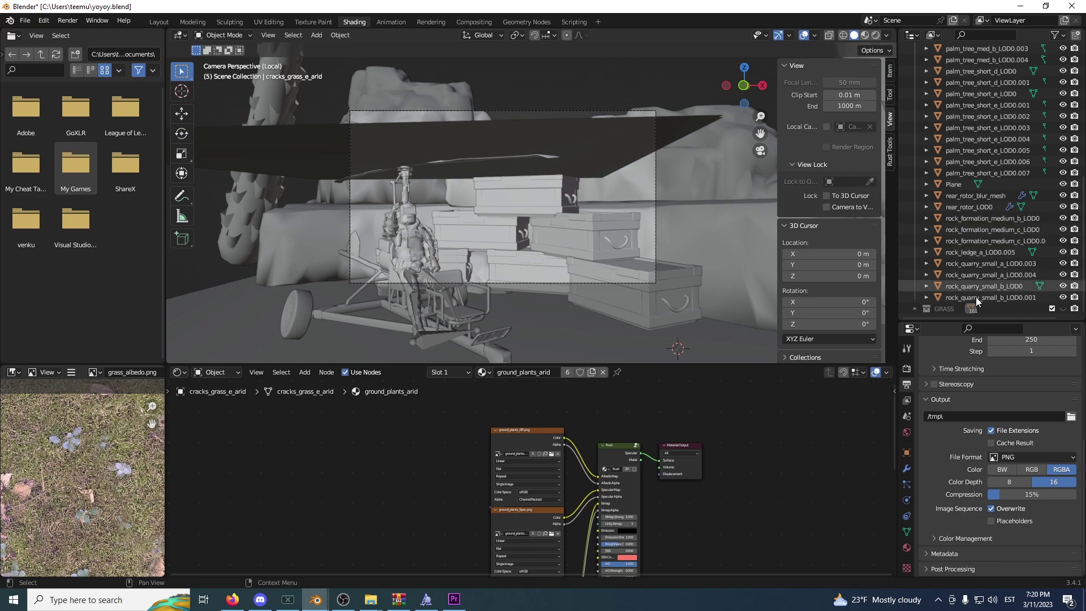
- Create a new collection from rock_quarry_small_a_LOD0.004 and name it ROCK
right_click(940, 277)
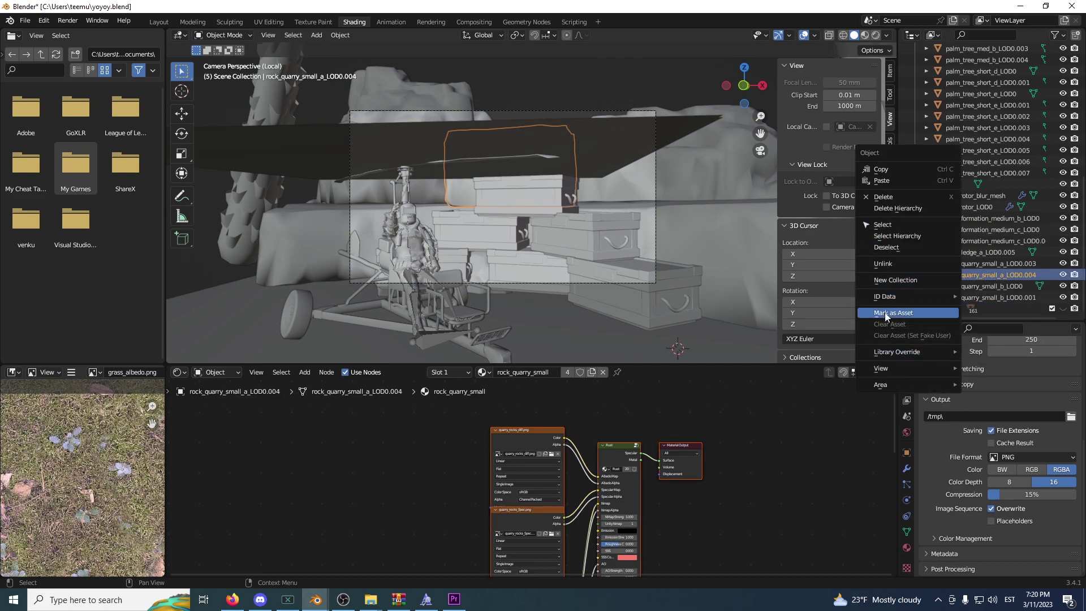
click(895, 280)
double_click(940, 308)
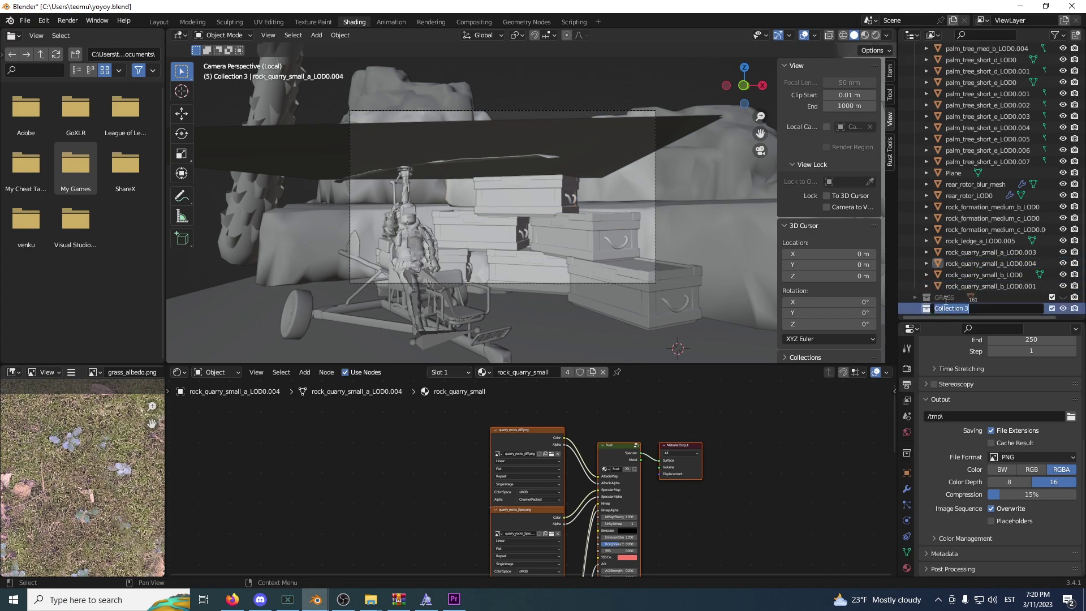
text(ROCK)
key(Return)
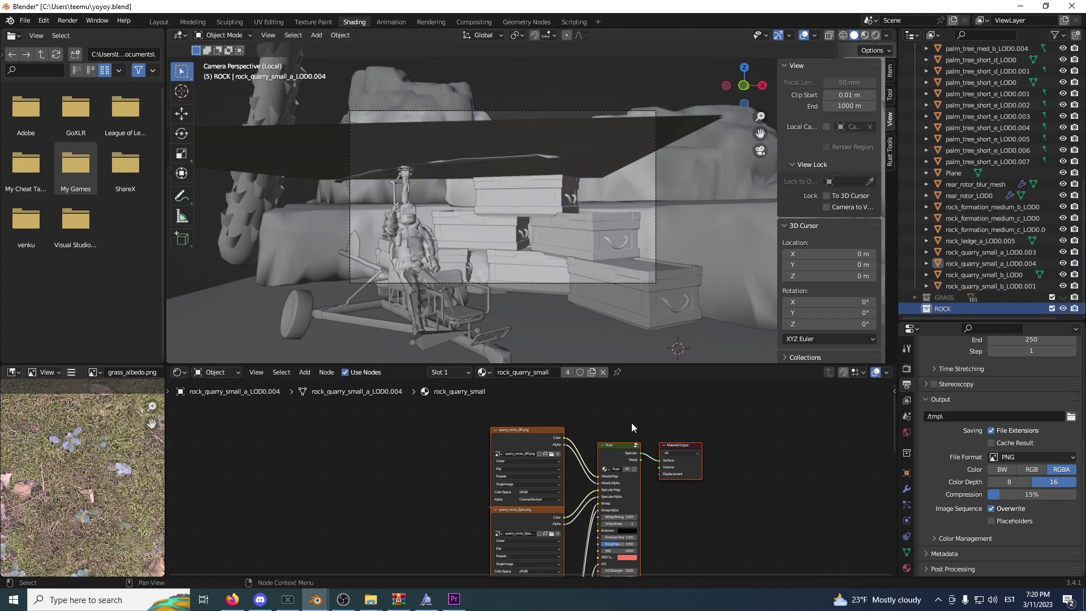
- Move the rows from rock_formation_medium_b_LOD0 to rock_quarry_small_b_LOD0.001 into ROCK, then collapse it
click(948, 208)
shift+click(958, 285)
drag(958, 284, 953, 308)
scroll(953, 308, down, 4)
click(1063, 228)
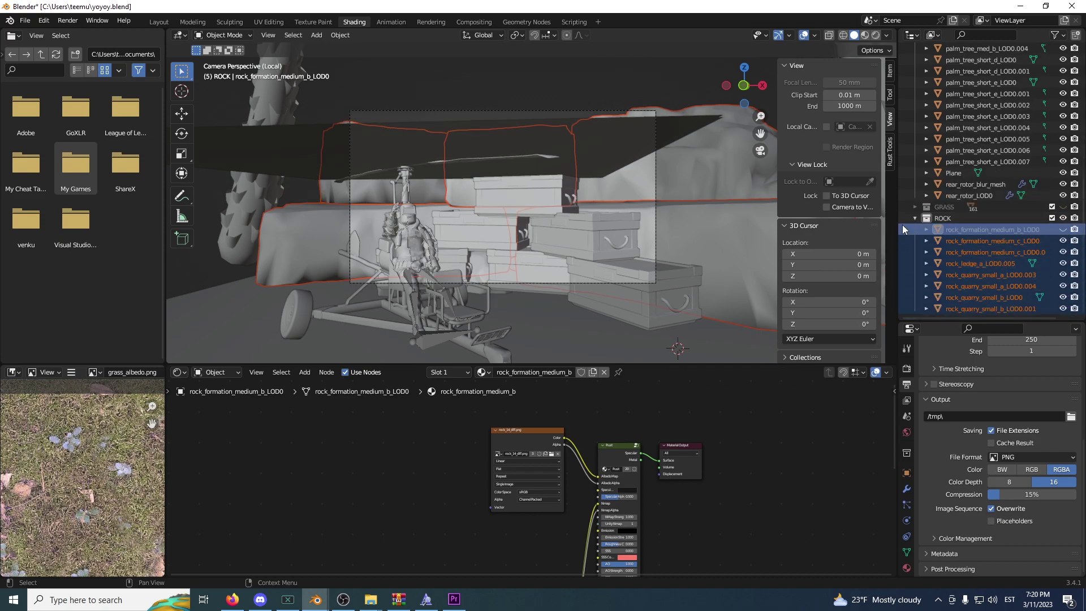
click(913, 218)
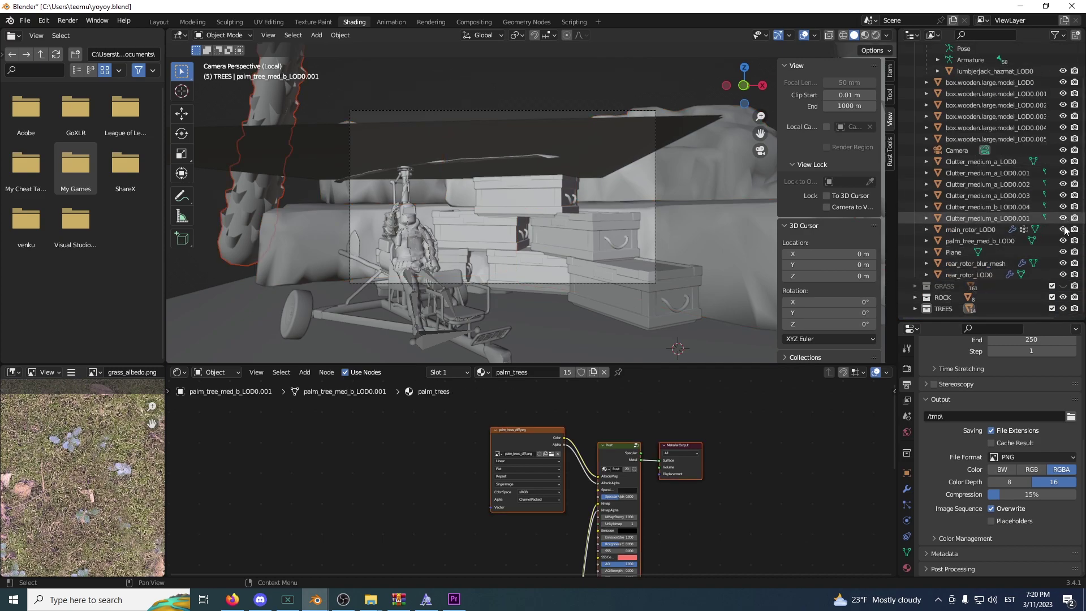
scroll(939, 202, up, 2)
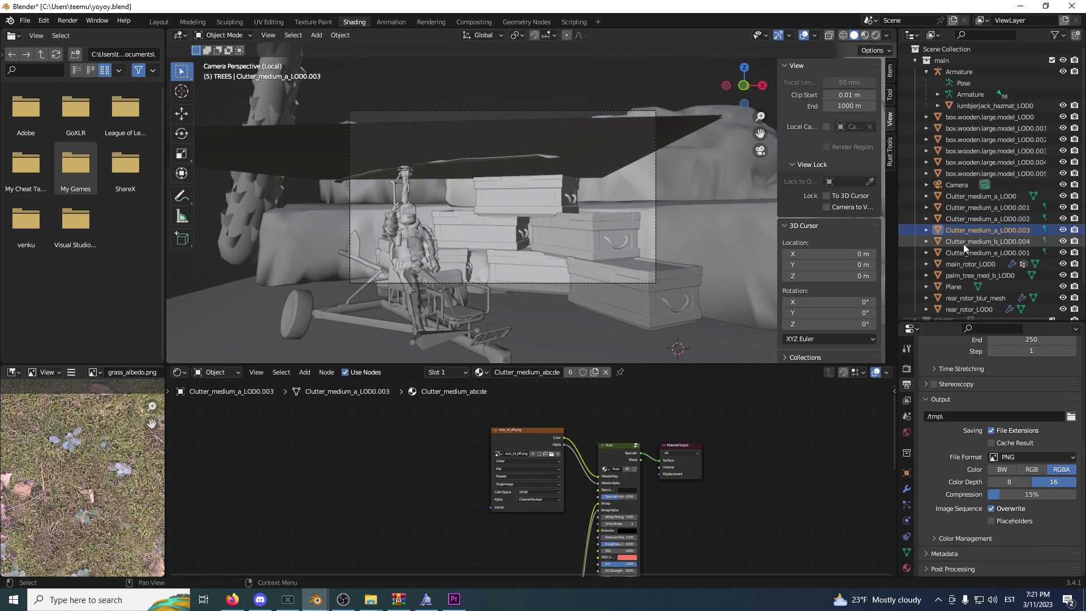
click(962, 264)
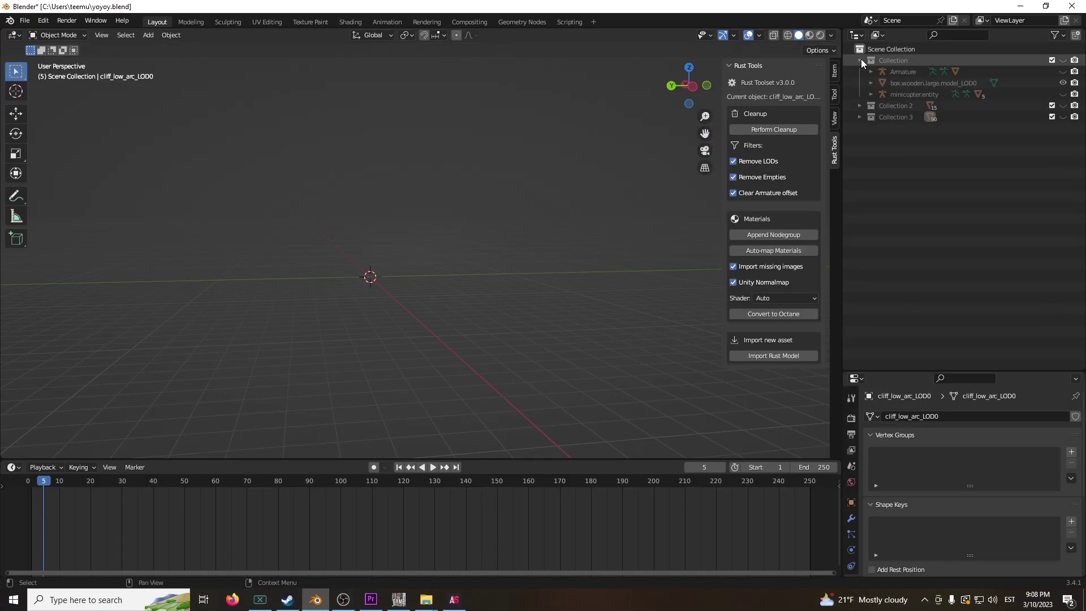
- Unhide Collection 3 and expand it to list its cliff pieces
click(860, 60)
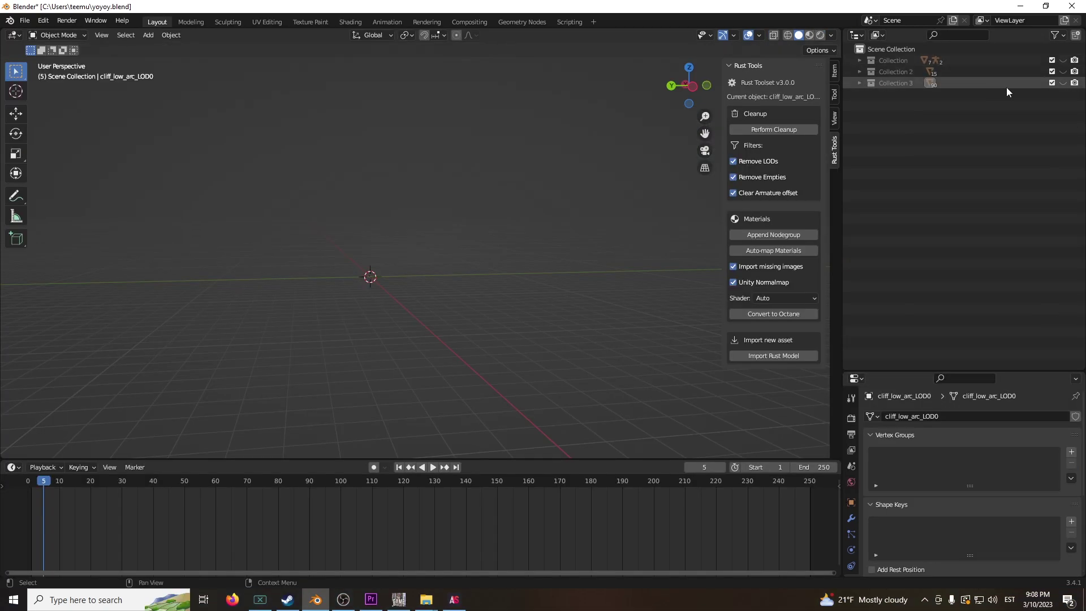
click(1063, 83)
click(859, 83)
scroll(411, 225, down, 5)
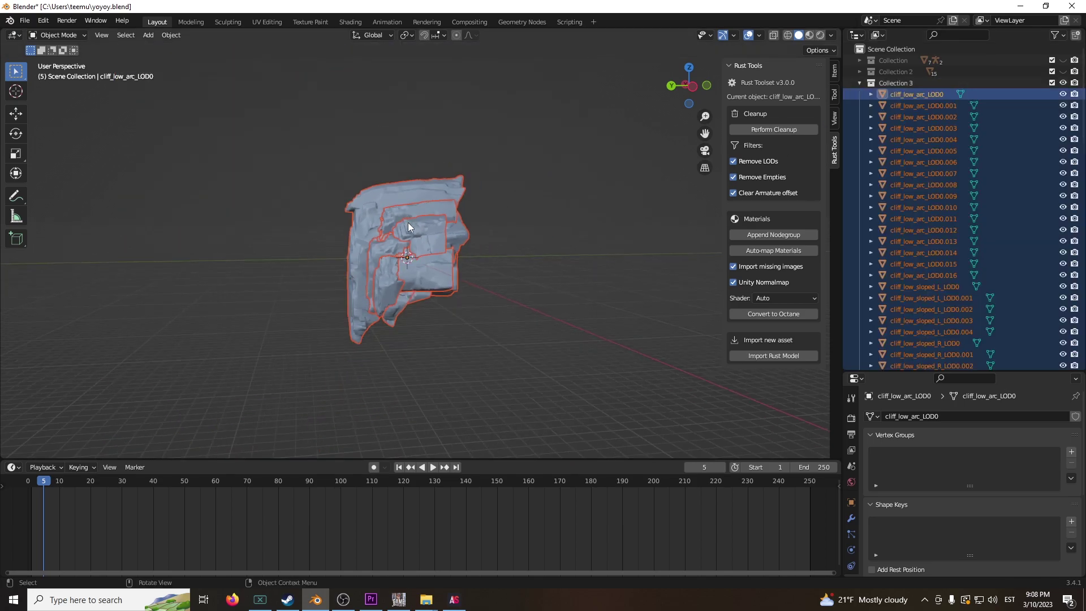
click(481, 206)
scroll(398, 274, up, 4)
- Switch to rendered shading, select all cliff meshes and rotate them 90° about X
mouse_move(398, 274)
middle_down()
mouse_move(514, 277)
mouse_move(406, 287)
middle_up()
key(z)
click(417, 194)
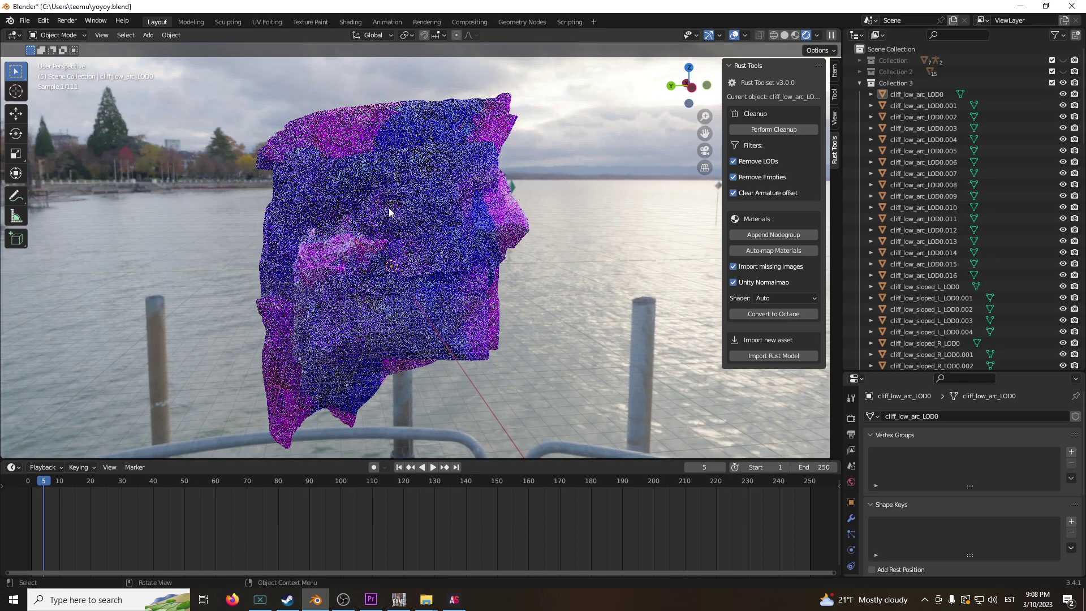
mouse_move(395, 201)
middle_down()
mouse_move(591, 215)
mouse_move(560, 240)
middle_up()
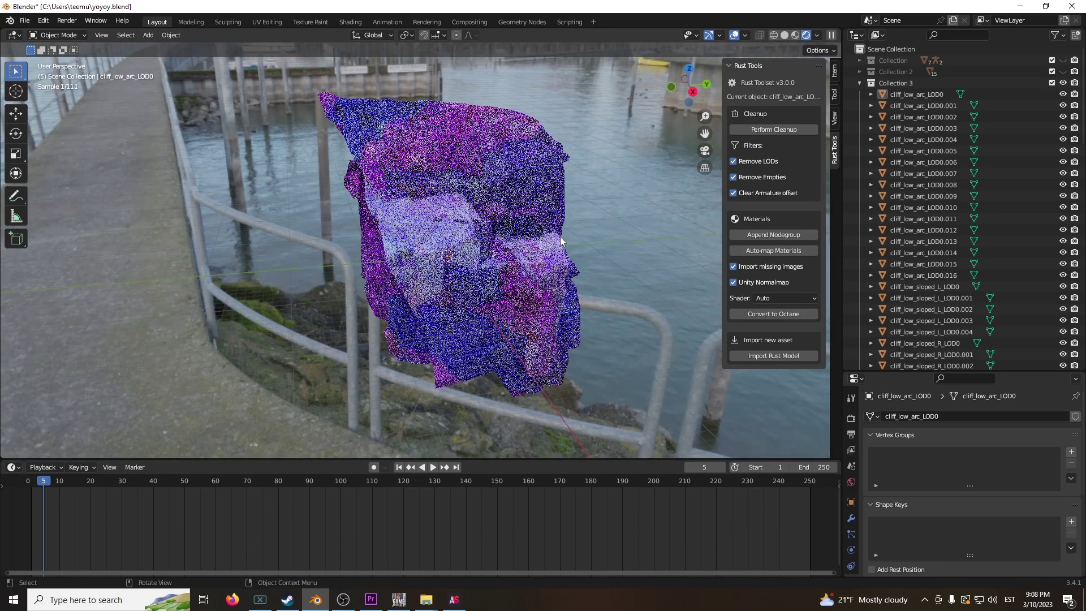
click(560, 240)
key(a)
text(rx)
text(90)
key(Return)
- Isolate the cliff meshes in local view with Solid shading and select them all
key(KP_Divide)
key(z)
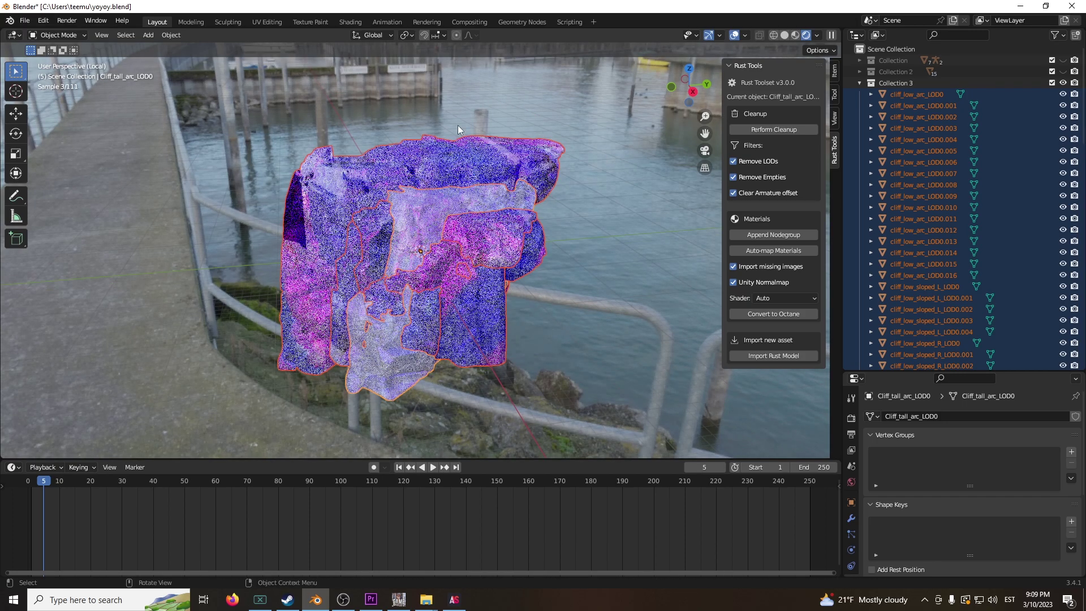
key(z)
click(630, 212)
scroll(572, 209, up, 3)
scroll(599, 237, down, 6)
click(605, 243)
middle_drag(594, 239, 134, 429)
key(a)
right_click(500, 263)
click(568, 219)
scroll(492, 207, up, 8)
key(a)
scroll(233, 358, down, 5)
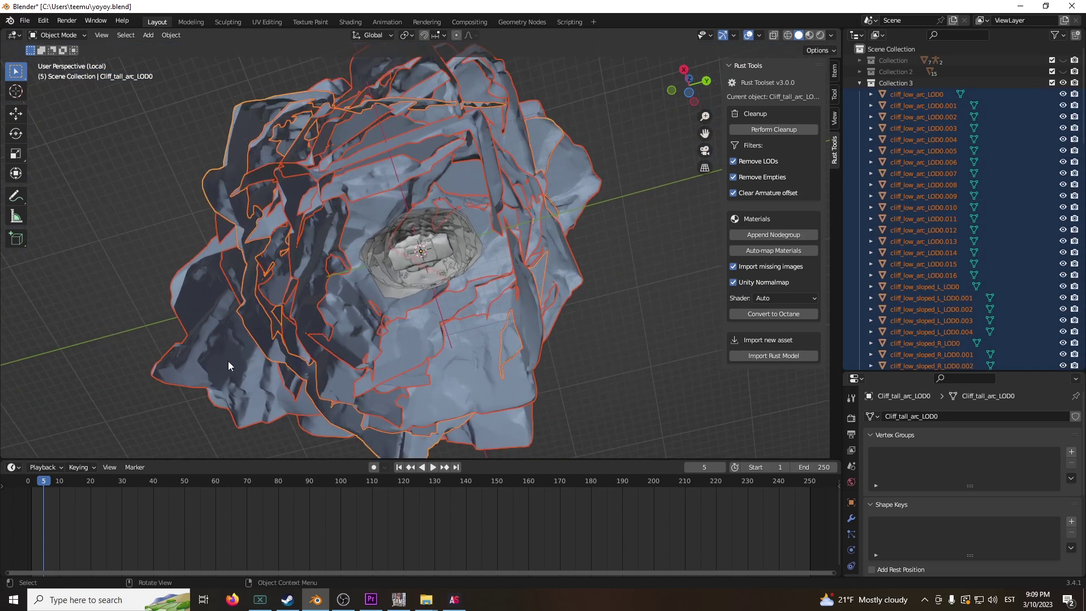
- Remove the selected cliffs from Local View and switch the viewport to Rendered shading
right_click(274, 315)
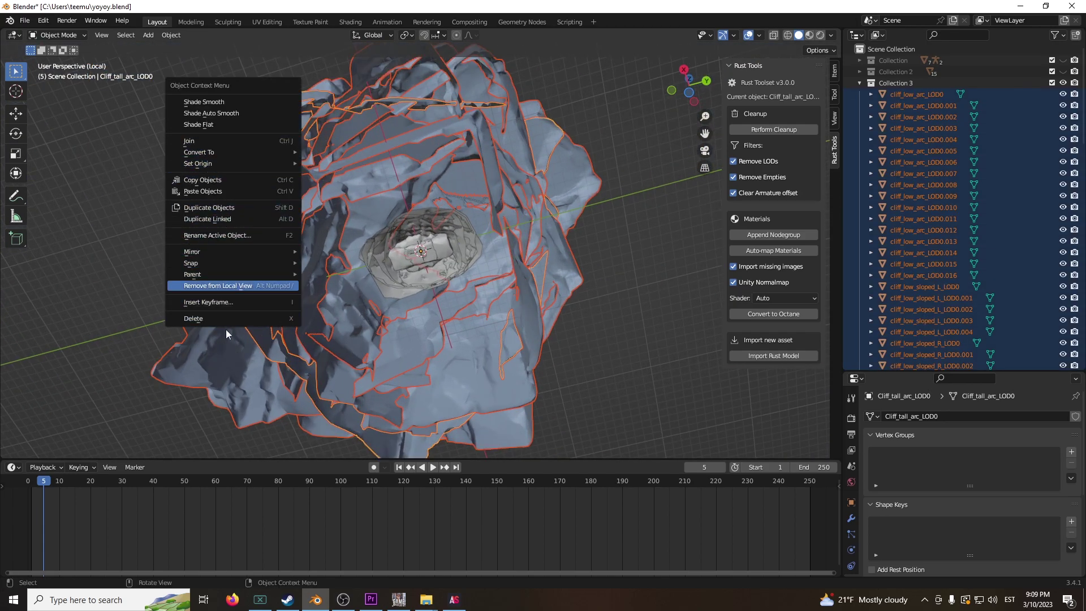
click(218, 286)
middle_drag(411, 243, 452, 364)
key(z)
click(448, 236)
middle_drag(449, 226, 503, 202)
- Move rock_formation_medium_e_LOD0 further to the right, away from the other rocks
key(a)
middle_drag(425, 201, 504, 183)
scroll(496, 233, up, 3)
middle_drag(496, 233, 239, 226)
click(487, 250)
key(g)
click(691, 260)
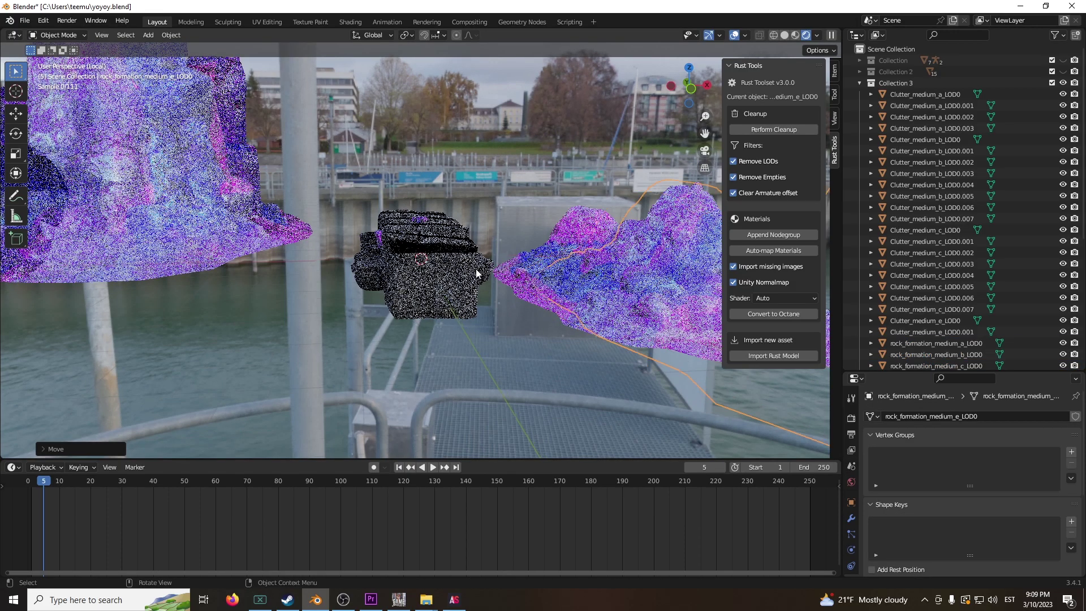
- Select the stone block rock_quarry_small_b_LOD0.001, then reselect rock_formation_medium_e_LOD0
scroll(479, 273, up, 4)
middle_drag(407, 240, 495, 273)
click(504, 290)
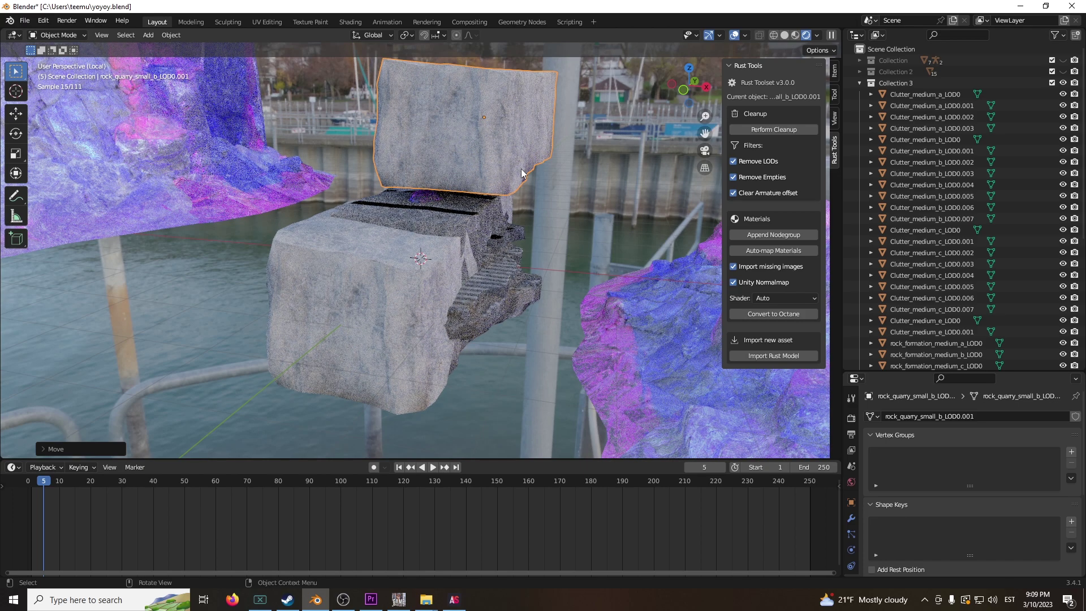
scroll(509, 181, down, 6)
click(516, 257)
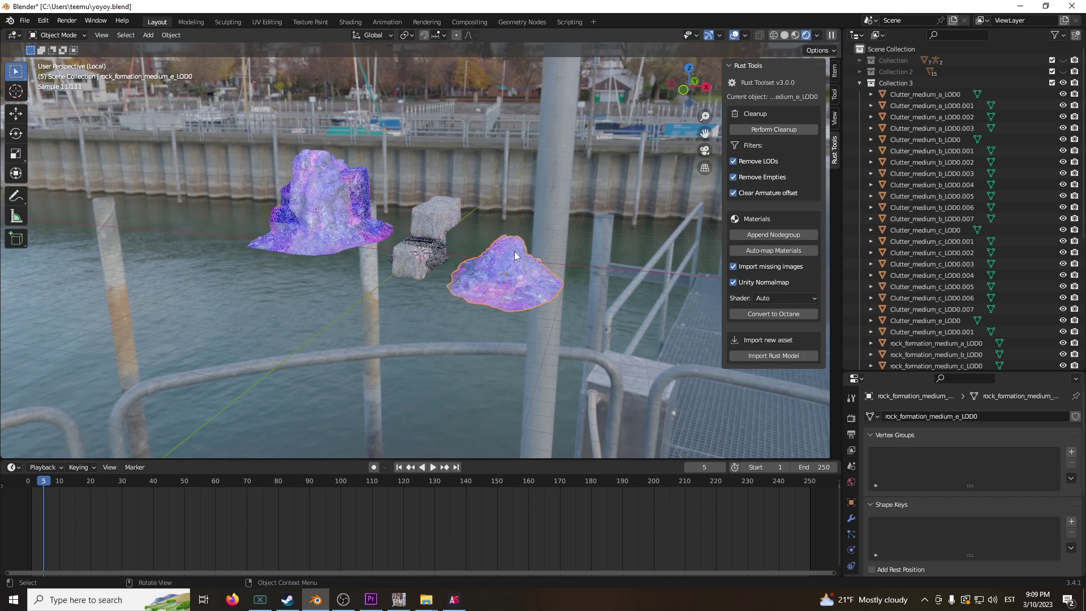
- In the Shading workspace, copy the rock_14_Spec texture node from the current rock's material
click(349, 24)
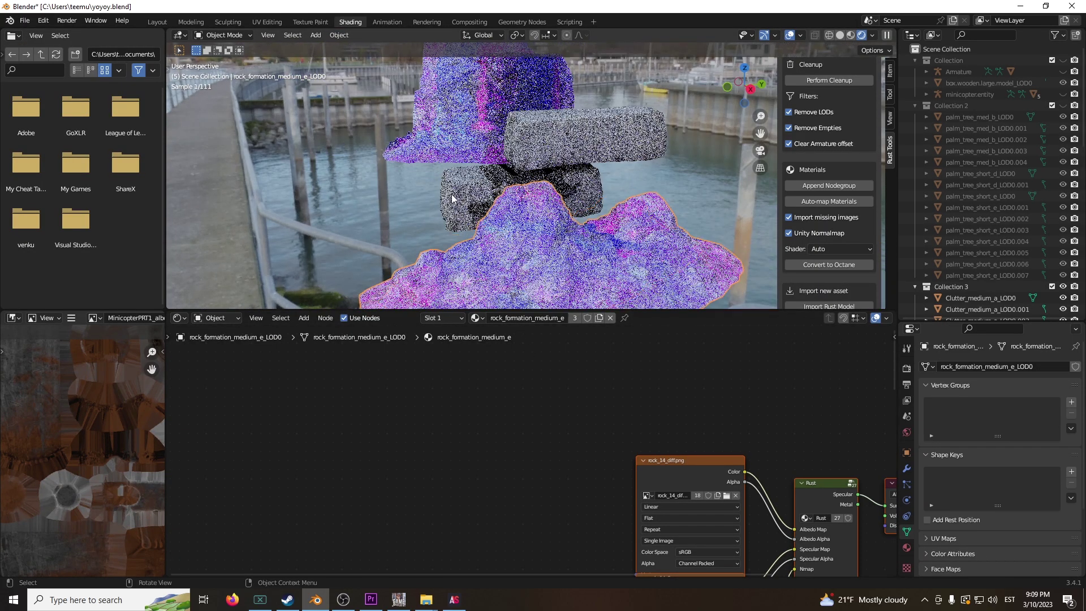
middle_drag(456, 198, 543, 191)
middle_drag(624, 372, 584, 548)
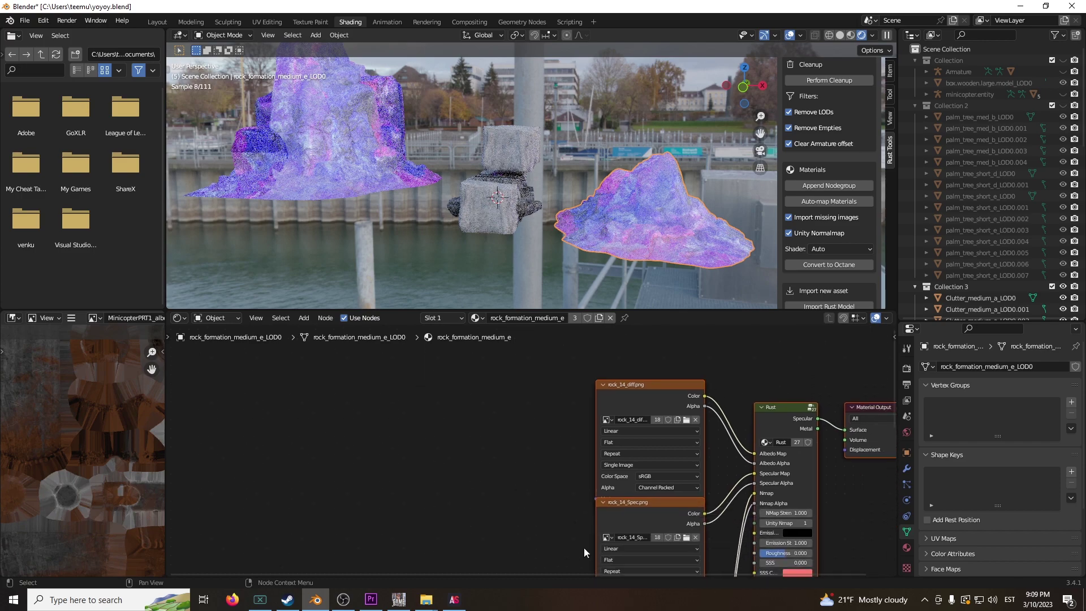
click(627, 401)
scroll(659, 496, down, 1)
click(618, 511)
scroll(504, 452, down, 1)
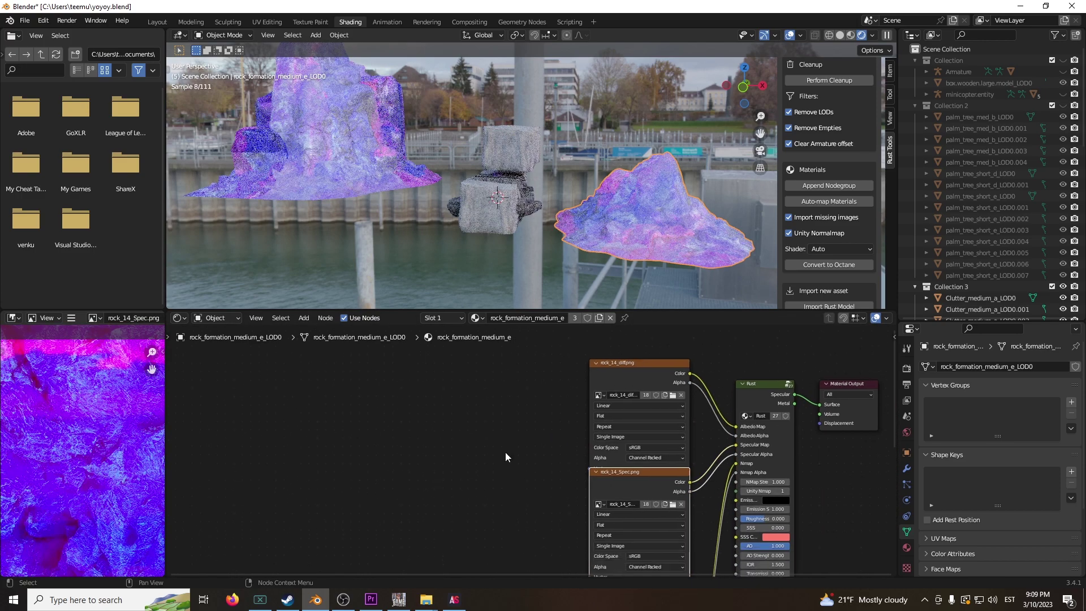
right_click(615, 481)
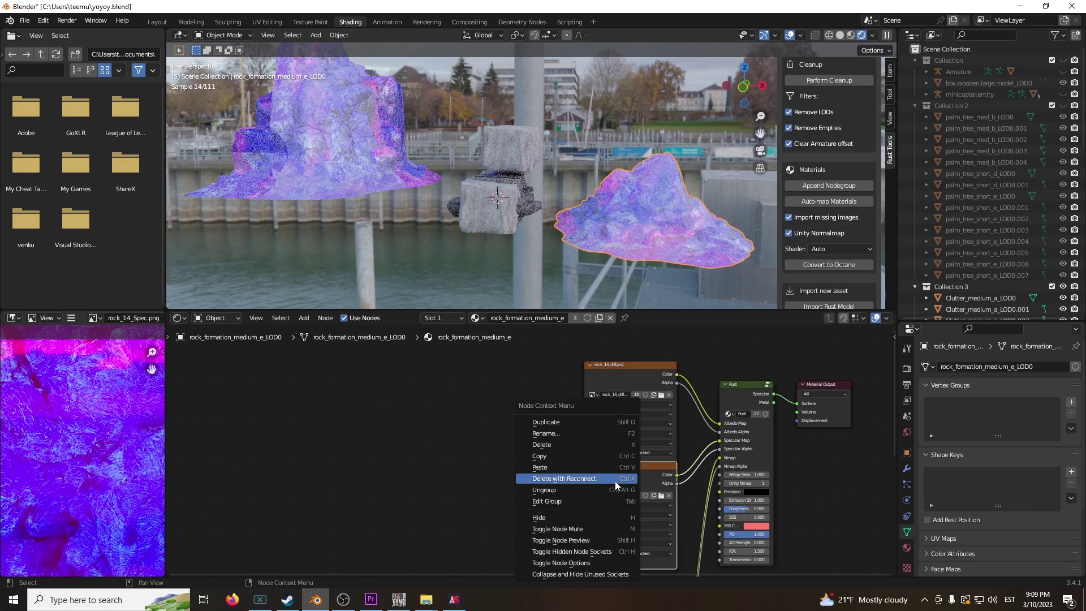
click(543, 457)
- Delete the rock_14_Spec texture node from rock_formation_medium_b's material
click(330, 151)
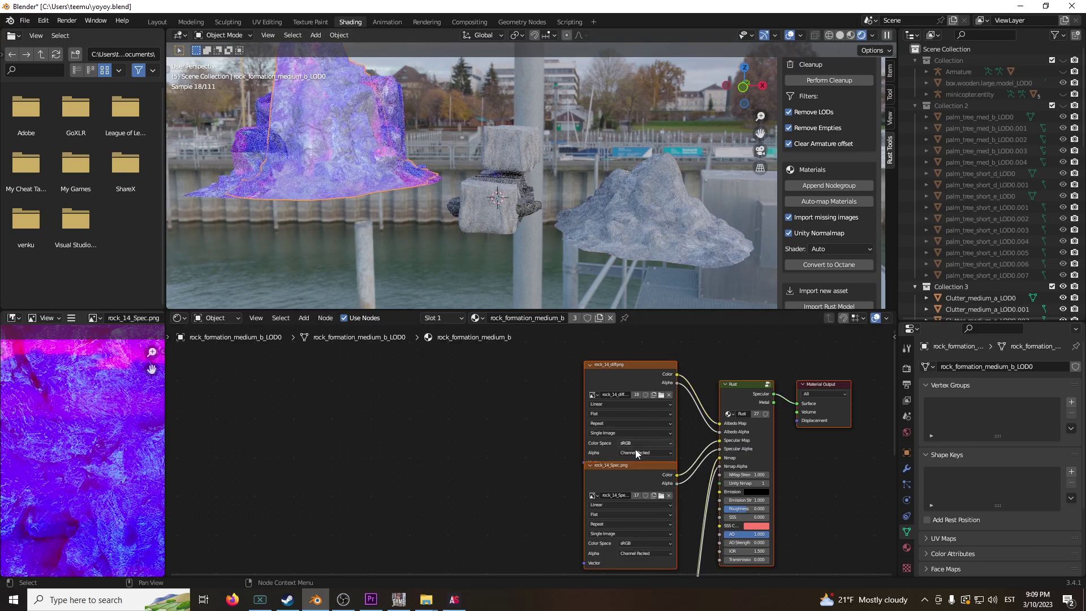
right_click(610, 476)
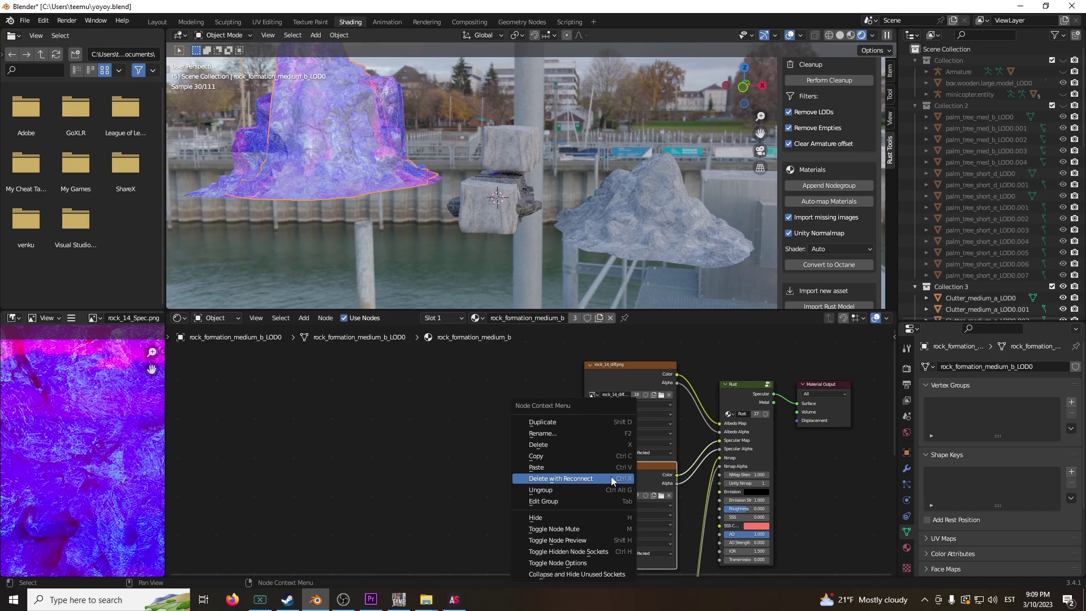
click(536, 444)
- On rock_formation_medium_c, undo the accidental deletion of all its material nodes
click(412, 144)
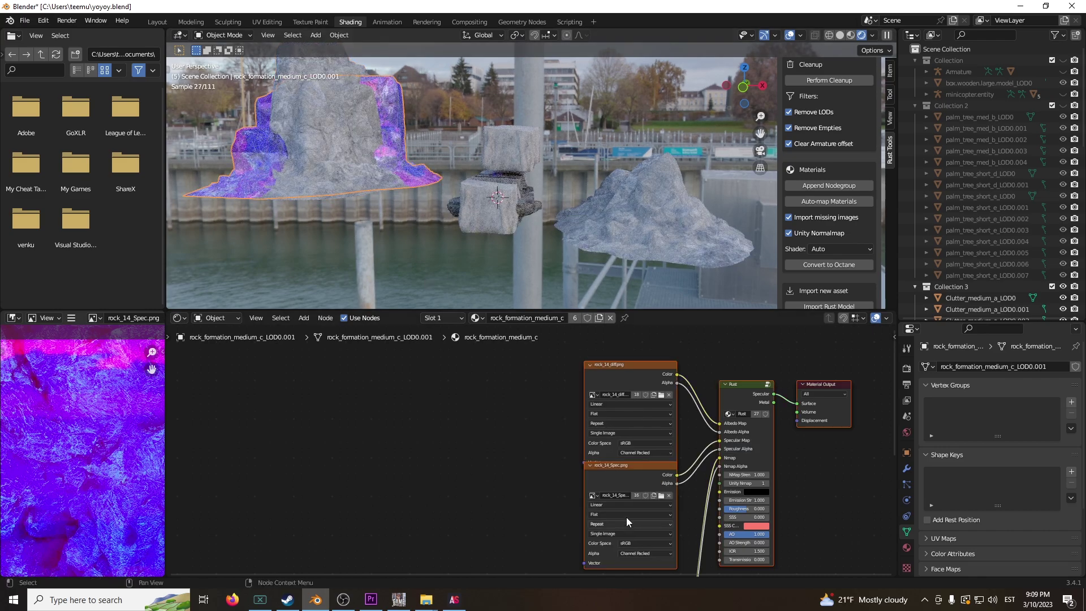
right_click(593, 470)
click(565, 390)
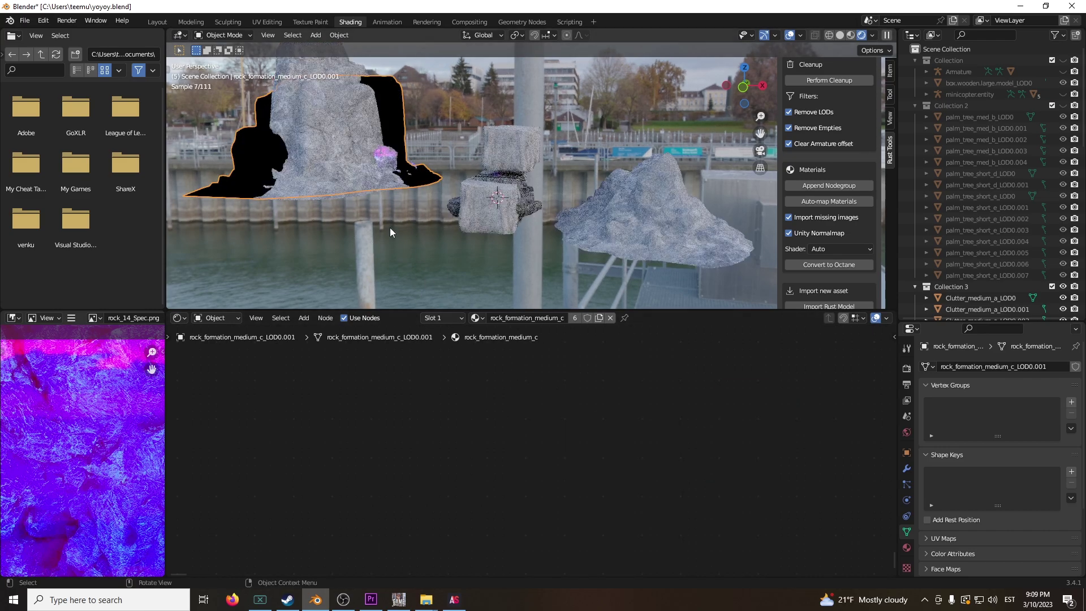
key(ctrl+z)
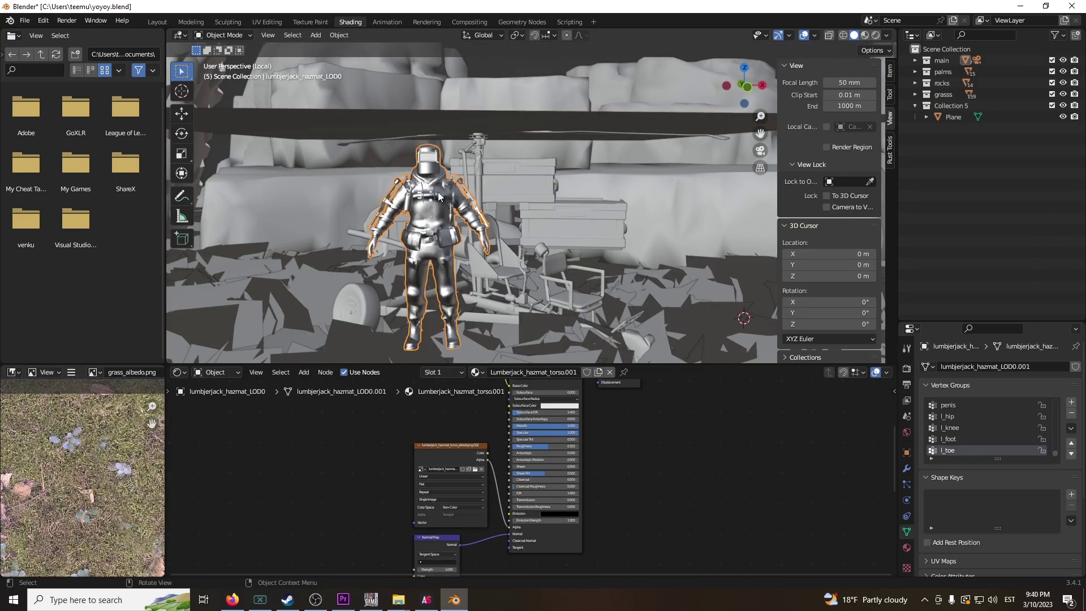
- Delete the old hazmat character from the scene
right_click(438, 192)
middle_drag(436, 201, 426, 205)
key(x)
click(427, 203)
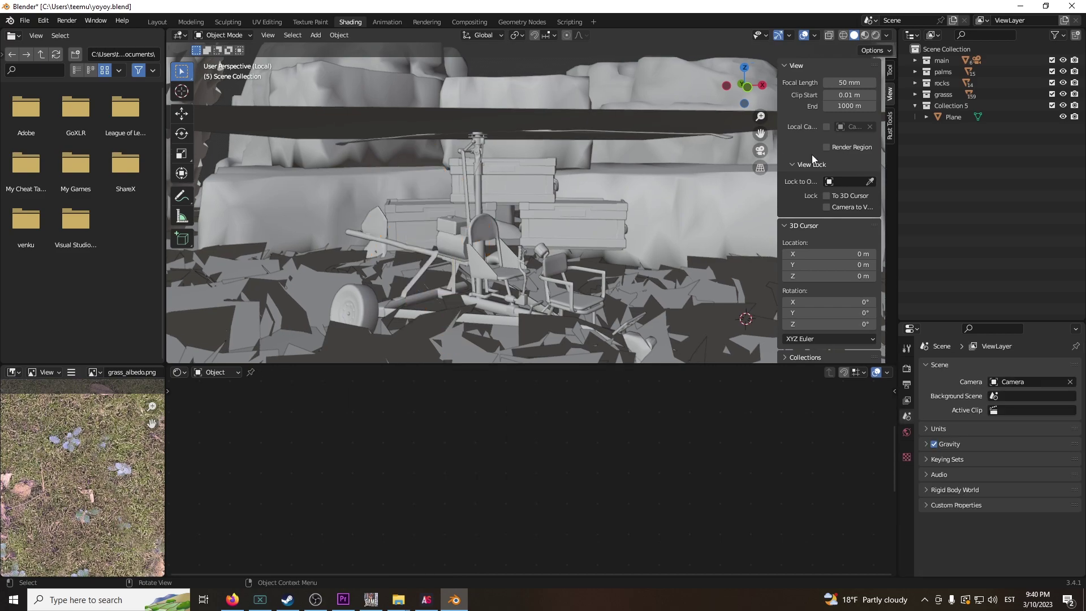
- Import the rigged hazmat character from the Desktop with Rust Tools' Import Rust Model
click(890, 124)
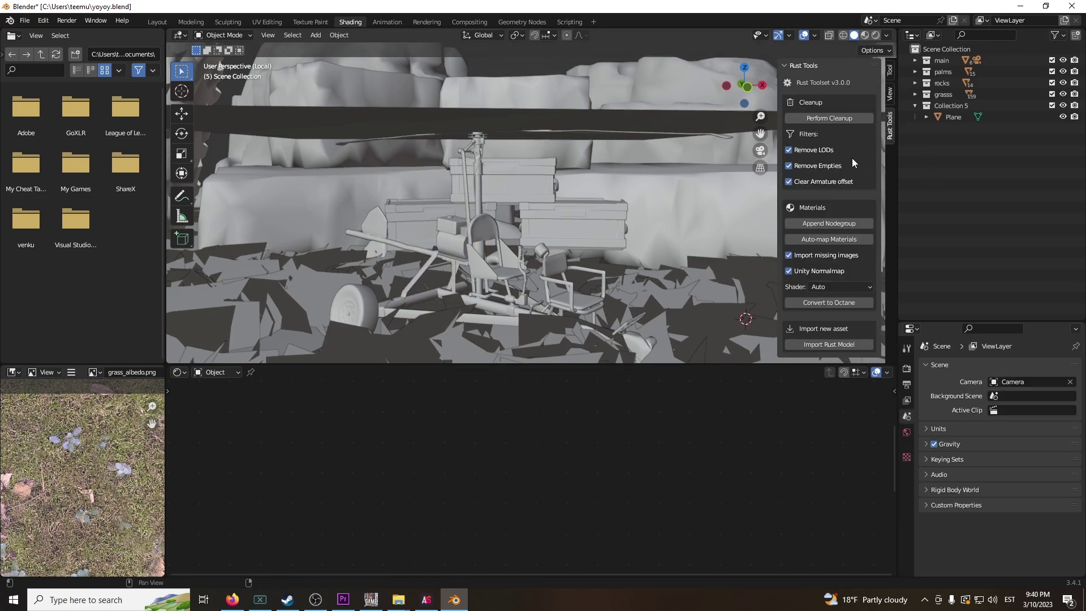
click(805, 345)
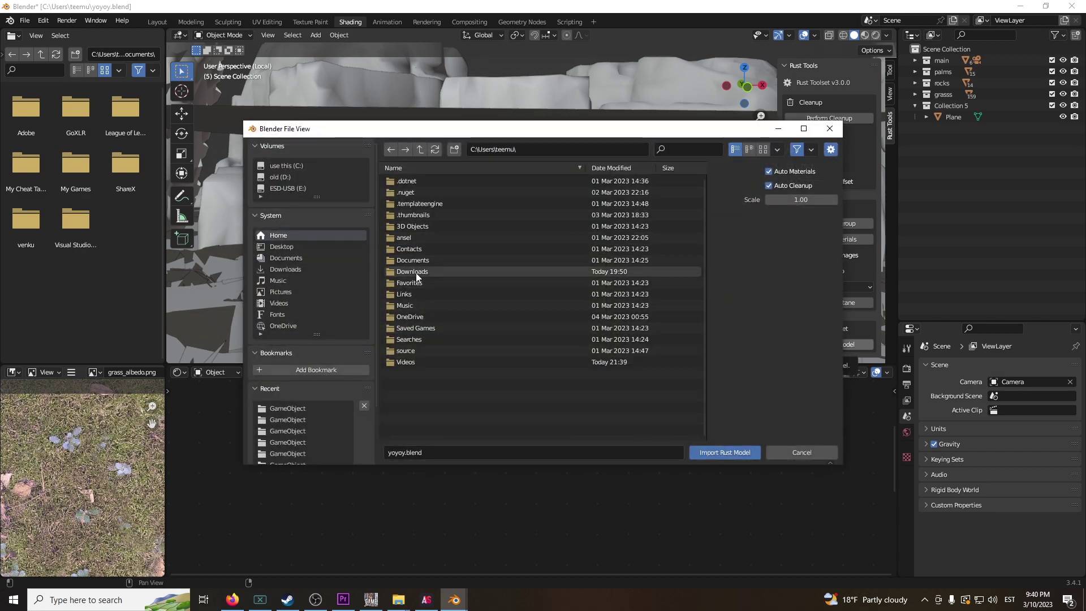
click(294, 179)
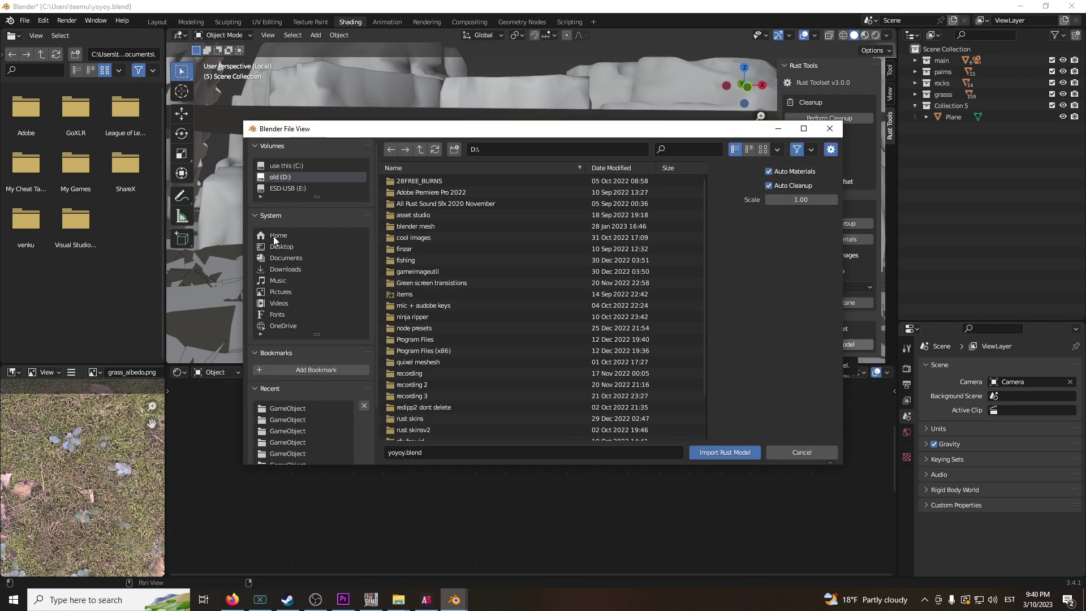
click(275, 247)
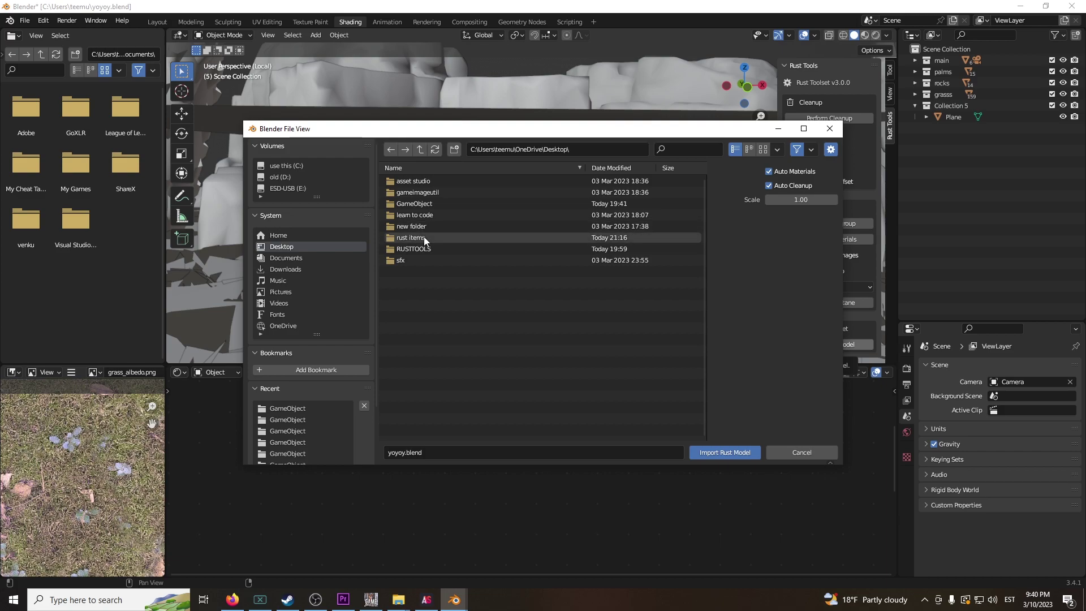
key(Escape)
scroll(614, 246, down, 3)
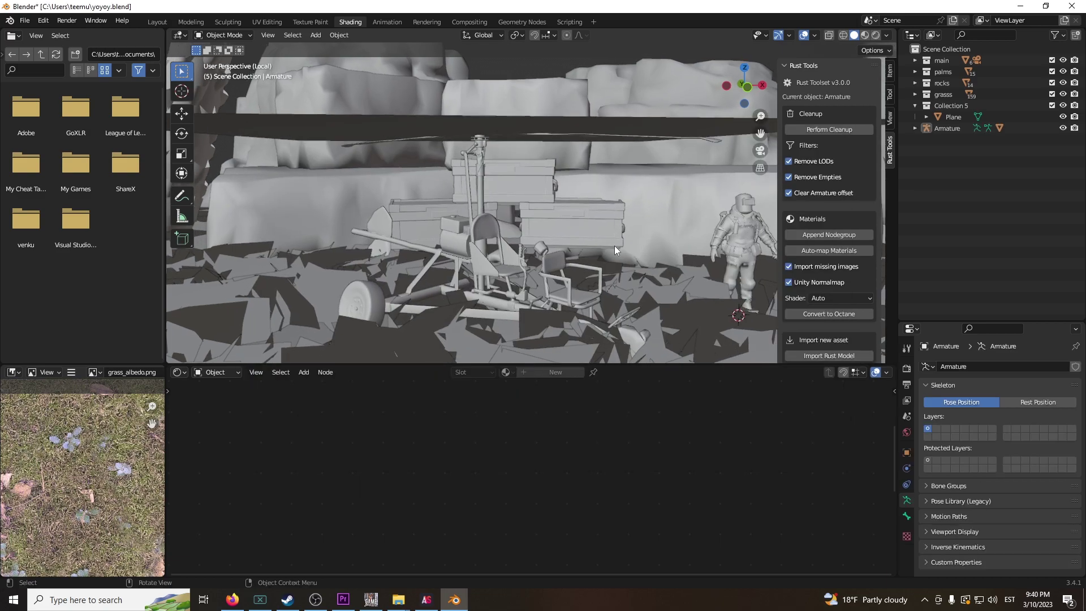
click(720, 231)
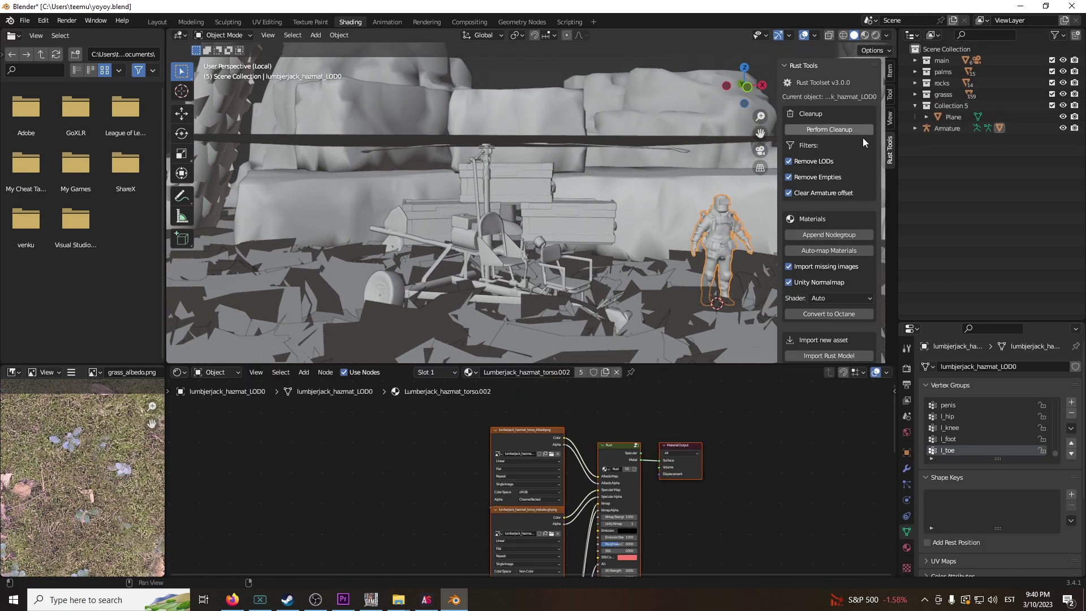
- Expand the Armature in the Outliner and select its skeleton data
middle_drag(772, 195, 696, 249)
click(914, 128)
click(958, 151)
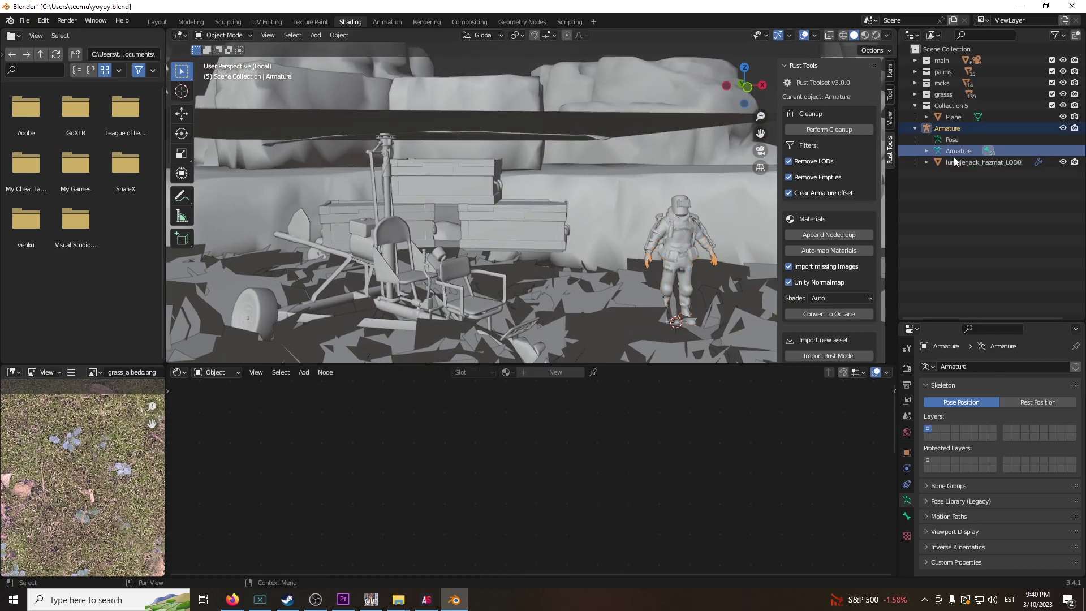
key(z)
scroll(660, 234, down, 1)
middle_drag(660, 234, 501, 223)
- Switch the hazmat armature into Pose Mode
click(217, 36)
click(219, 74)
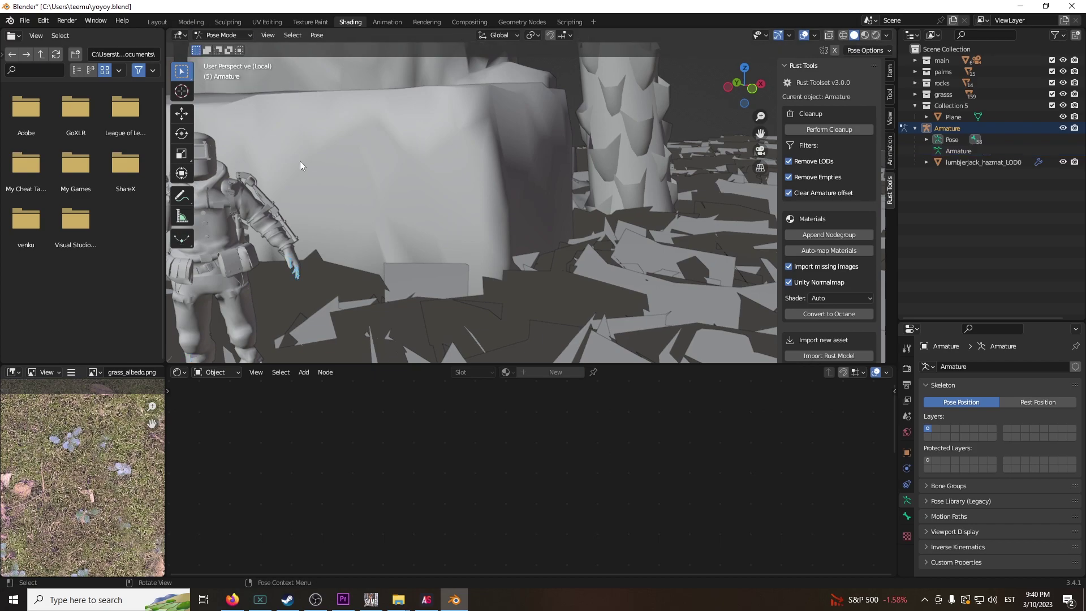
middle_drag(326, 243, 291, 239)
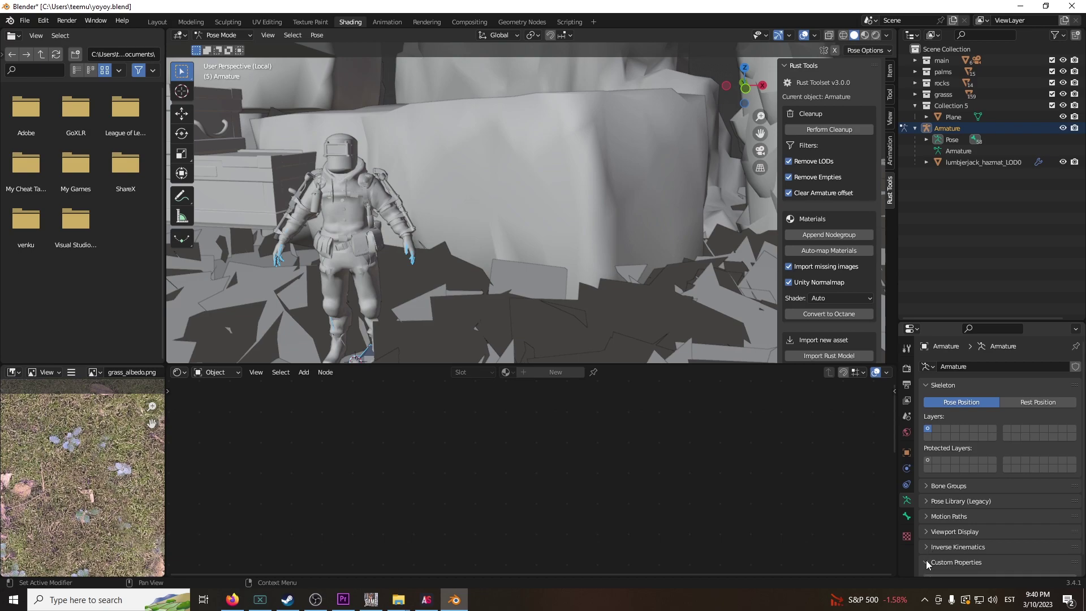
- In the Armature properties' Viewport Display section, enable In Front
click(906, 515)
click(908, 498)
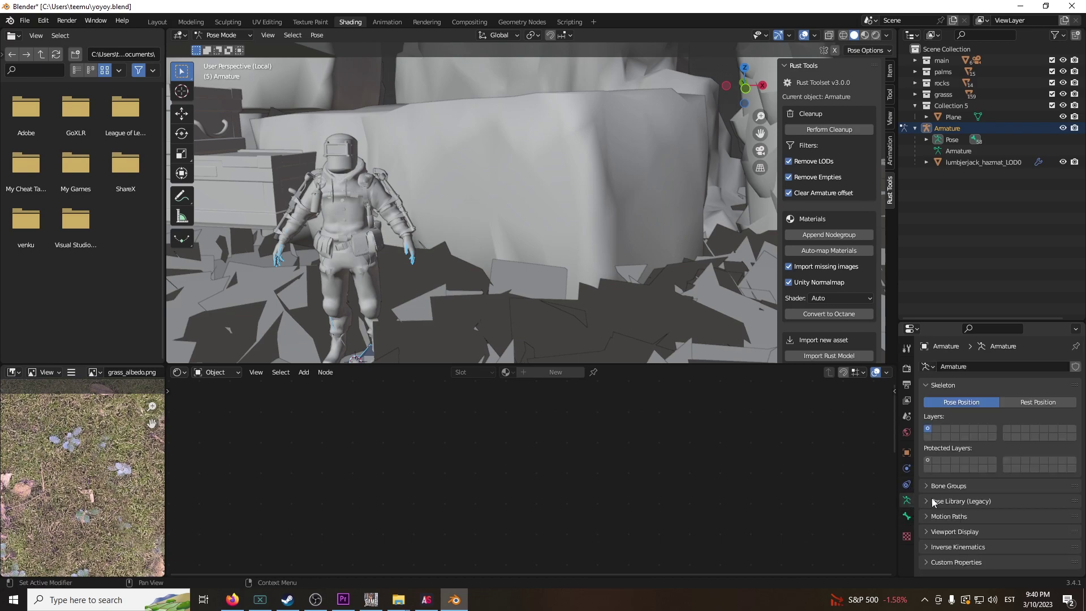
click(923, 486)
scroll(925, 495, down, 3)
click(926, 509)
scroll(926, 511, down, 3)
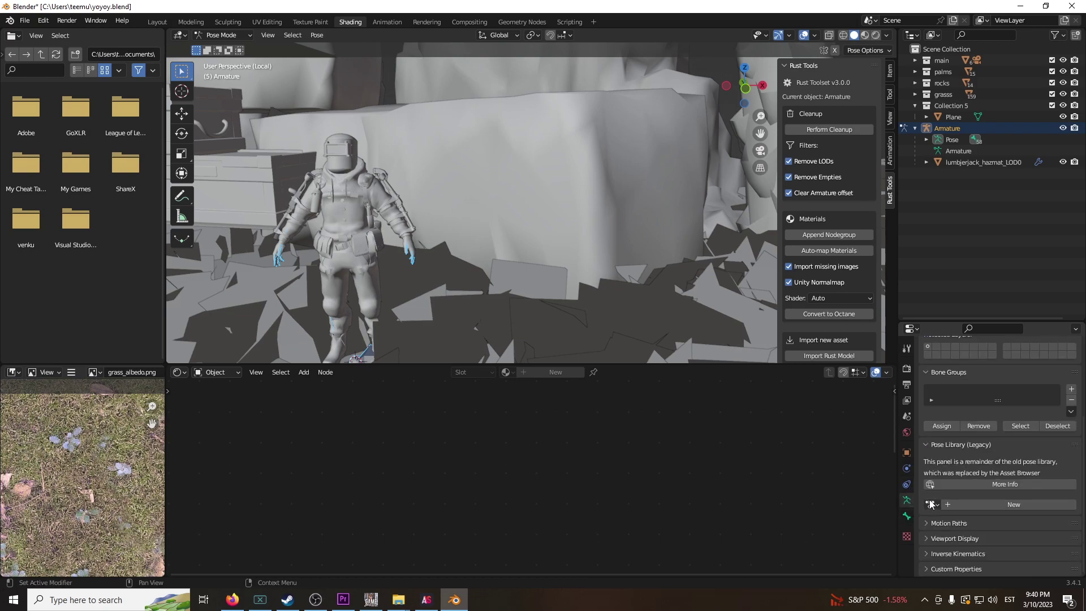
click(927, 517)
scroll(927, 521, down, 5)
click(928, 537)
scroll(951, 497, down, 4)
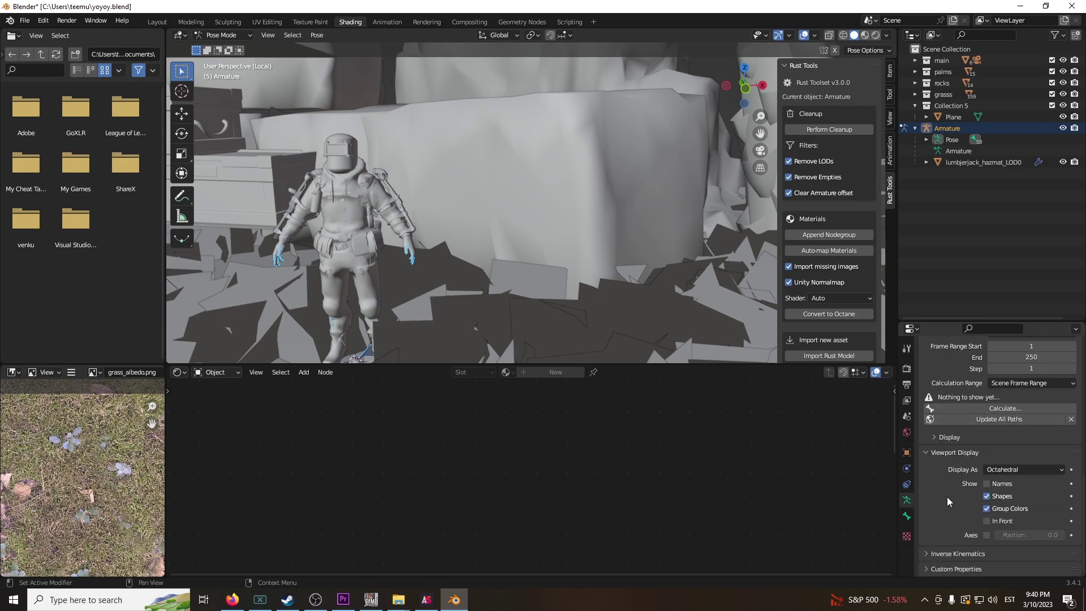
click(988, 520)
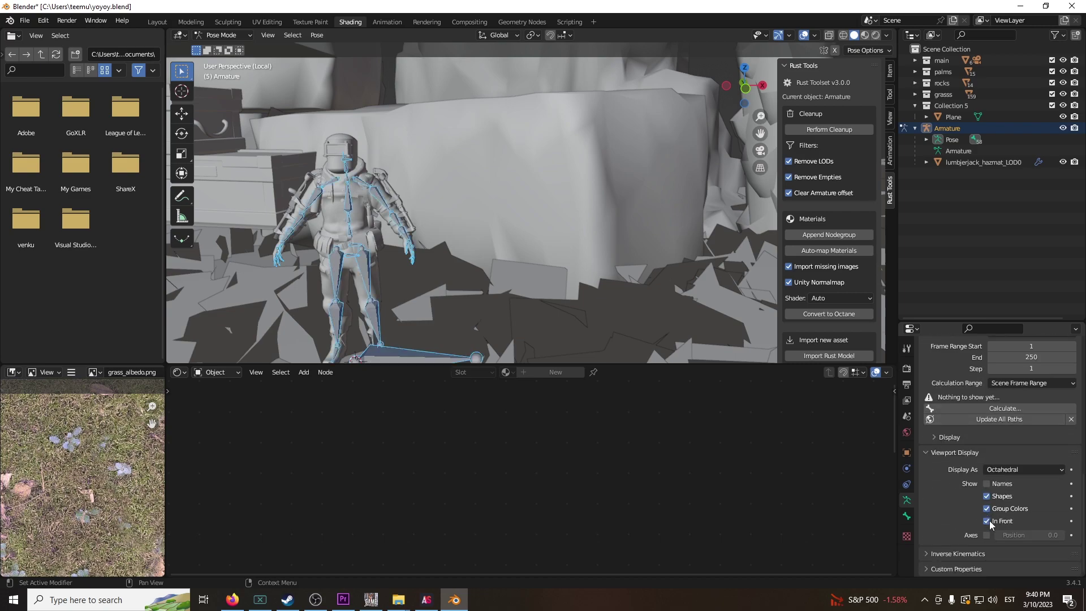
- Select all bones and move the rig onto the minicopter, raising it toward the seat
click(367, 273)
scroll(356, 273, down, 2)
scroll(372, 255, up, 1)
key(a)
scroll(388, 252, down, 1)
shift+middle_drag(484, 232, 682, 221)
scroll(679, 221, down, 2)
key(g)
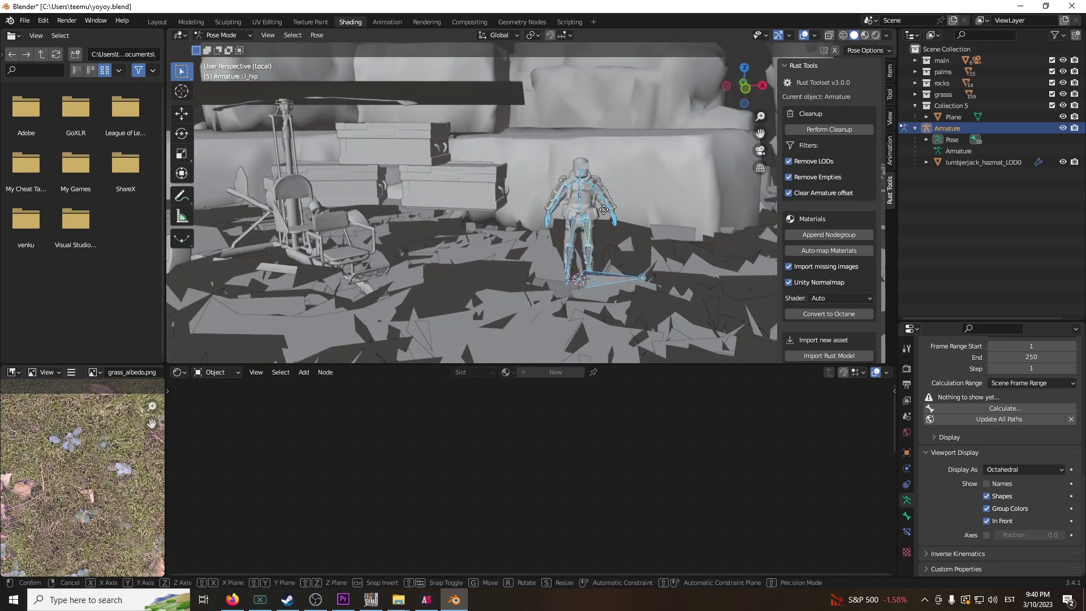
click(388, 176)
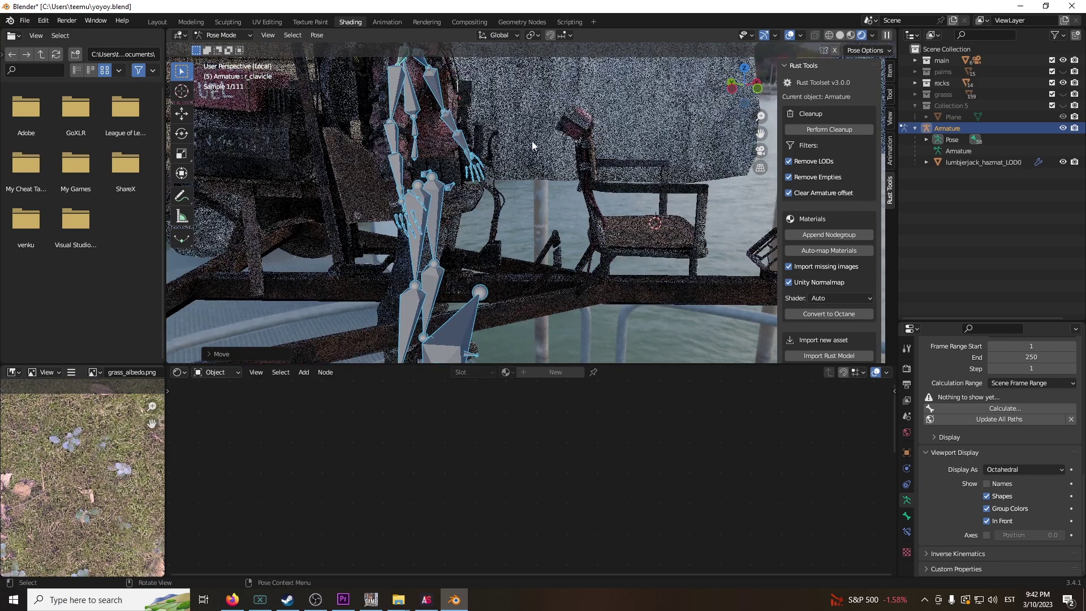
key(g)
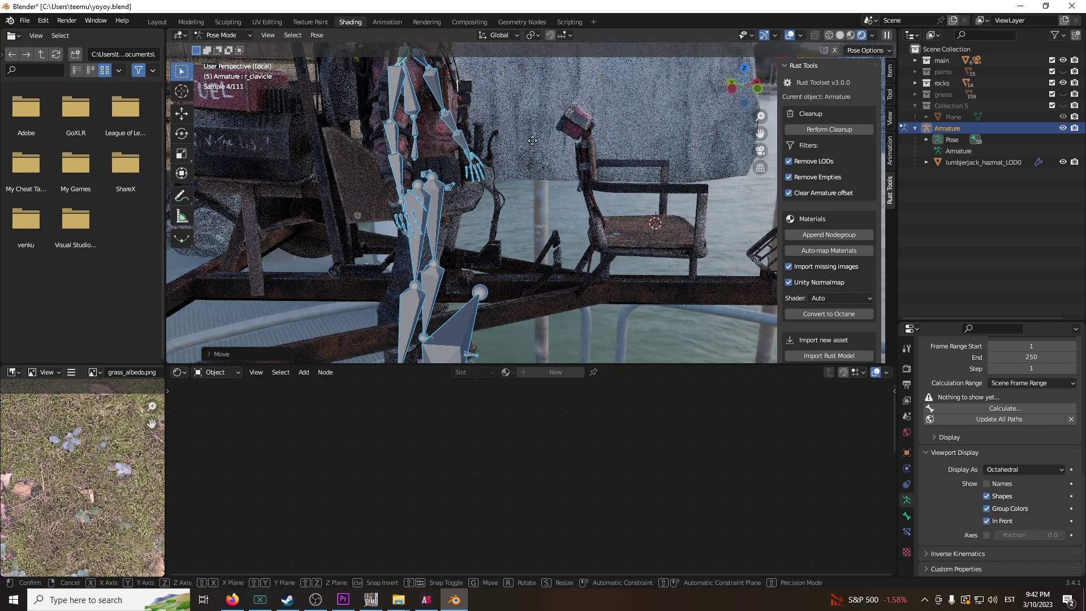
click(541, 101)
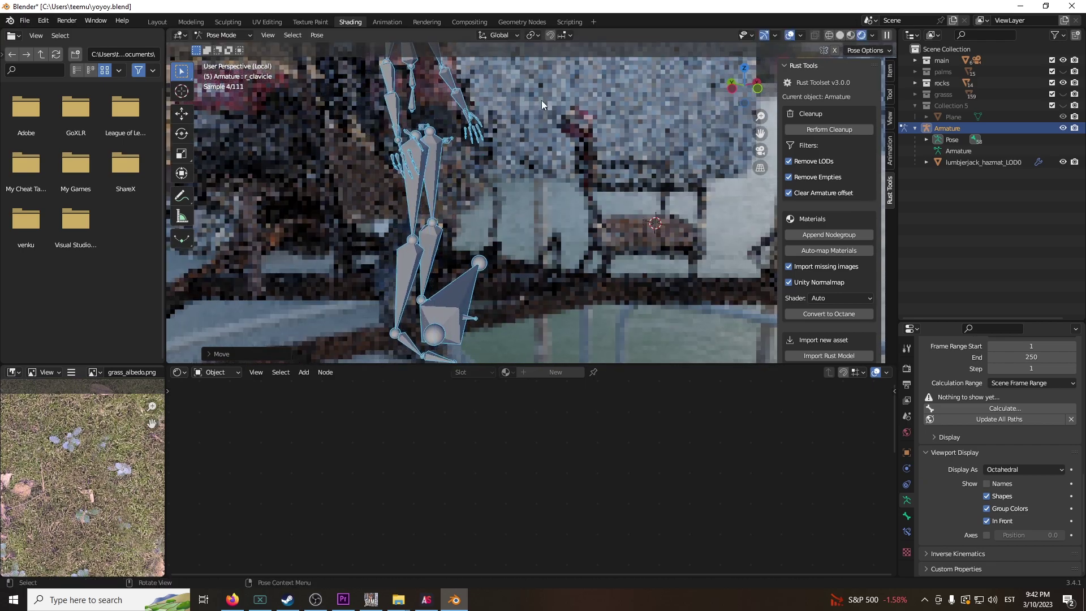
- In Solid shading, bend the right leg by rotating r_hip and r_knee, then select r_foot
key(z)
click(616, 104)
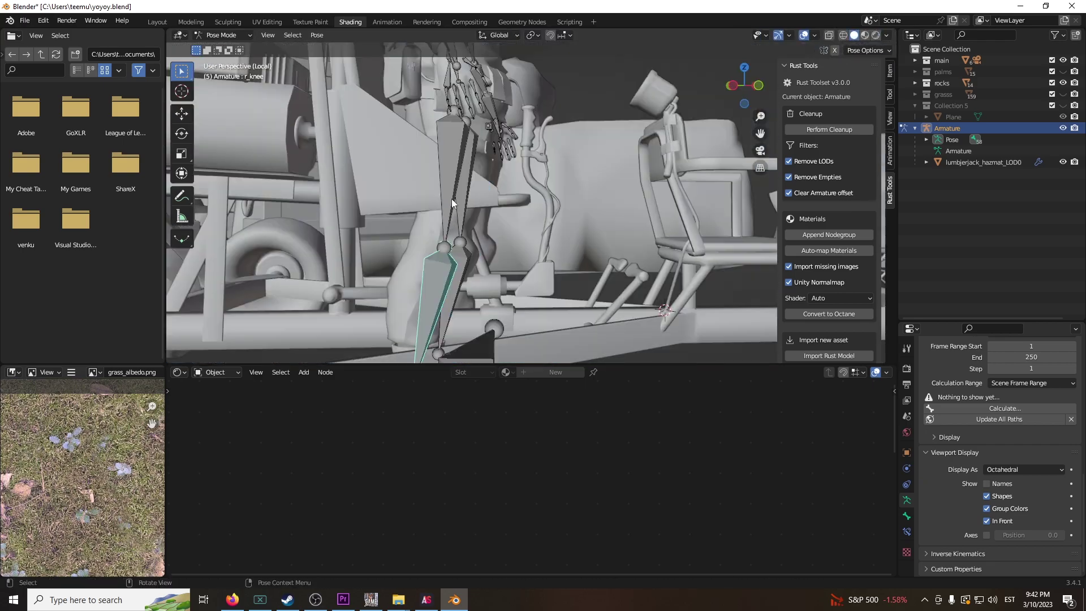
click(452, 198)
key(r)
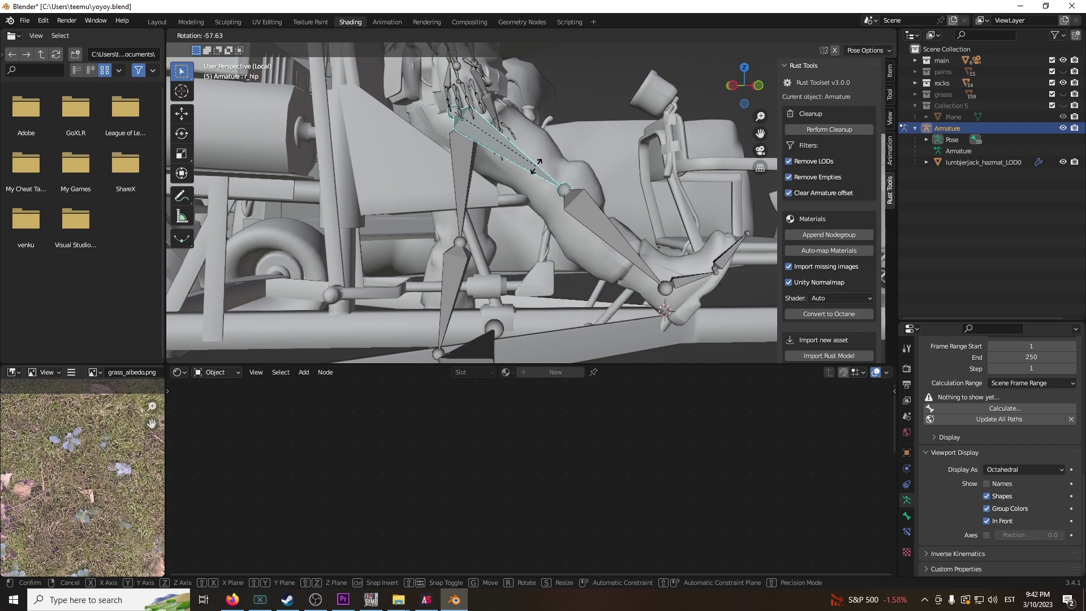
click(544, 152)
click(641, 208)
key(r)
click(607, 269)
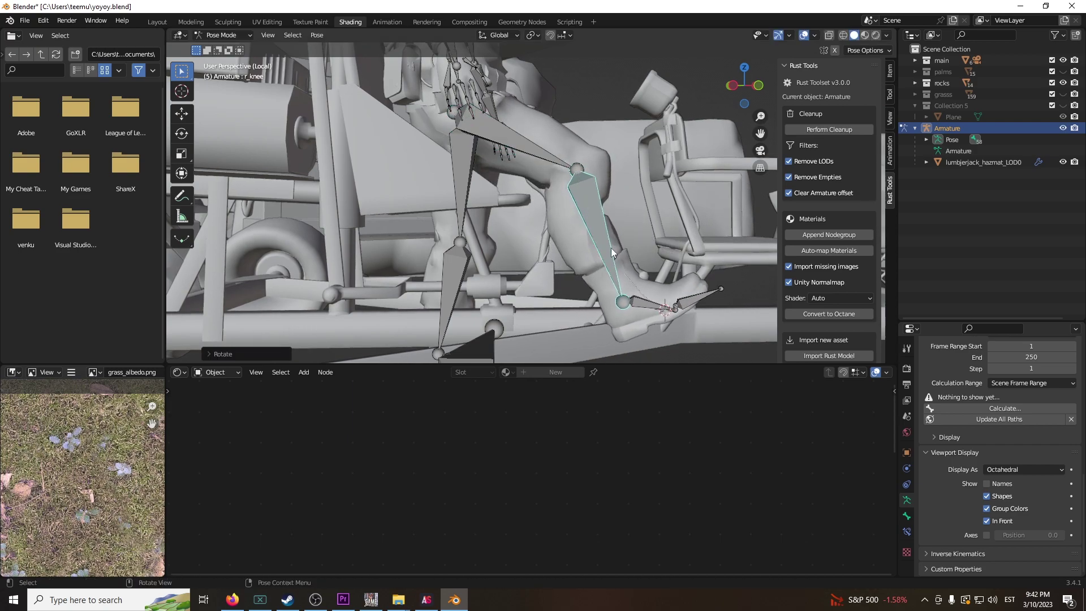
click(551, 151)
key(r)
click(559, 187)
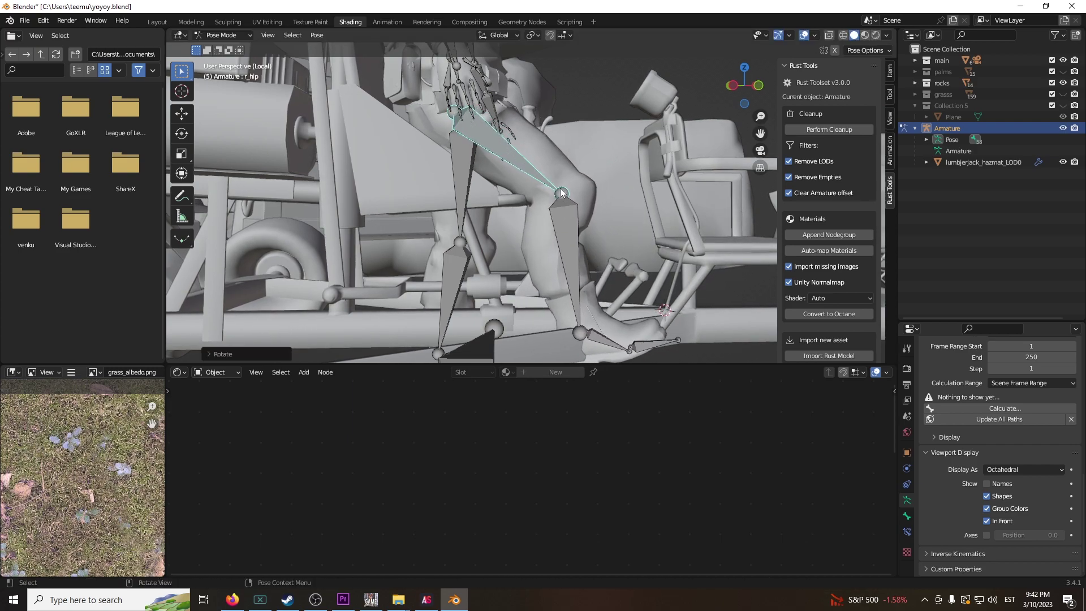
click(603, 341)
- Finish rotating the right foot and raise the left thigh, redoing a first attempt
key(r)
click(622, 354)
middle_drag(623, 354, 650, 164)
click(610, 170)
key(r)
key(x)
key(z)
key(r)
click(656, 164)
key(ctrl+z)
mouse_move(657, 164)
middle_down()
mouse_move(670, 164)
mouse_move(651, 163)
middle_up()
key(r)
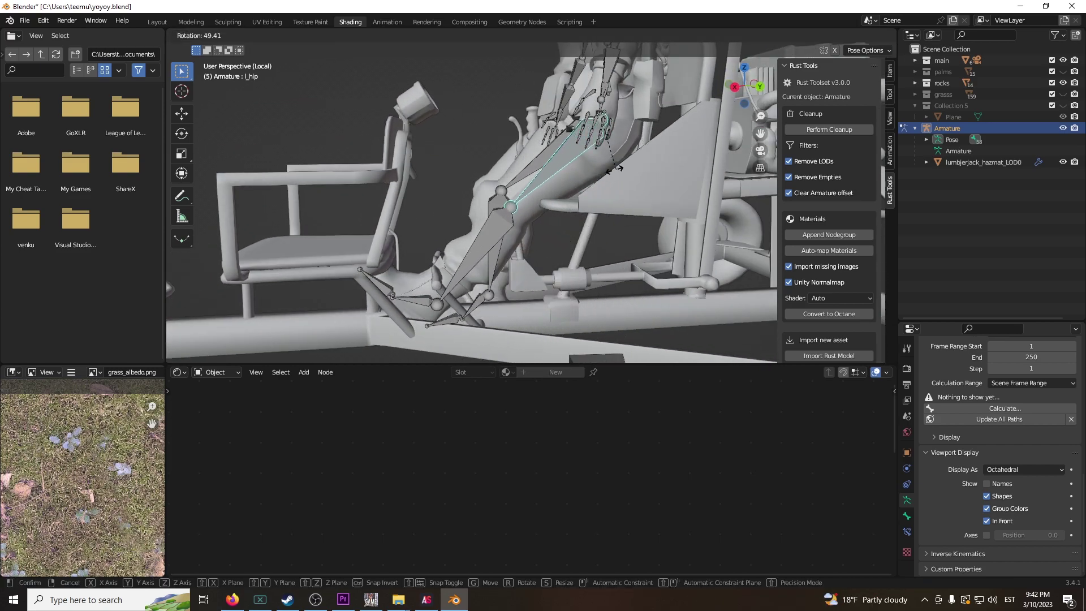
click(615, 166)
- Bend the left knee and rotate the left thigh around the Z axis
click(489, 233)
key(r)
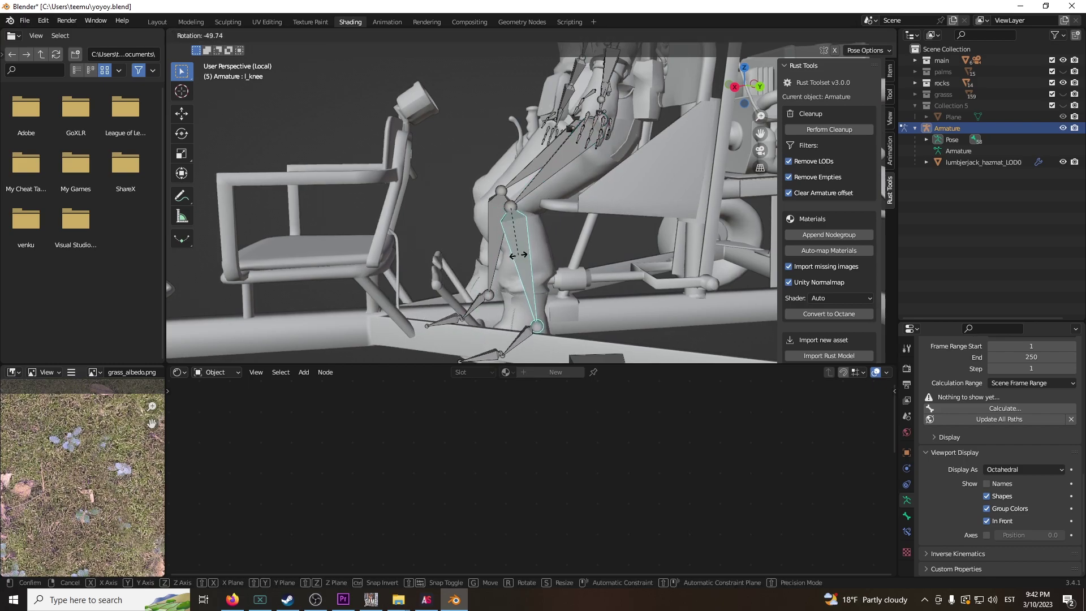
click(497, 259)
middle_drag(497, 260, 582, 207)
click(548, 165)
key(r)
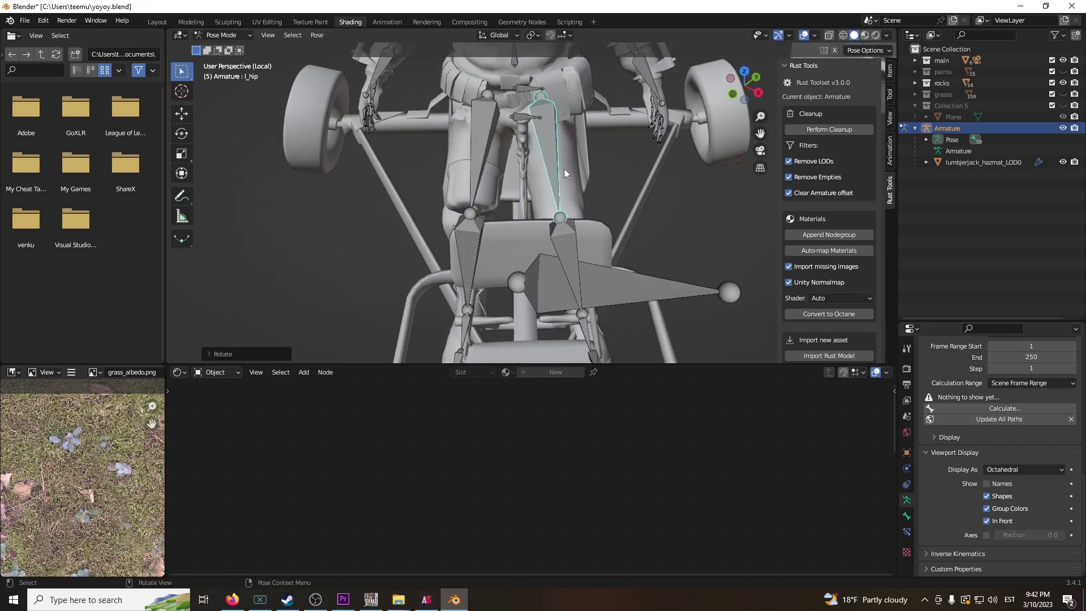
key(z)
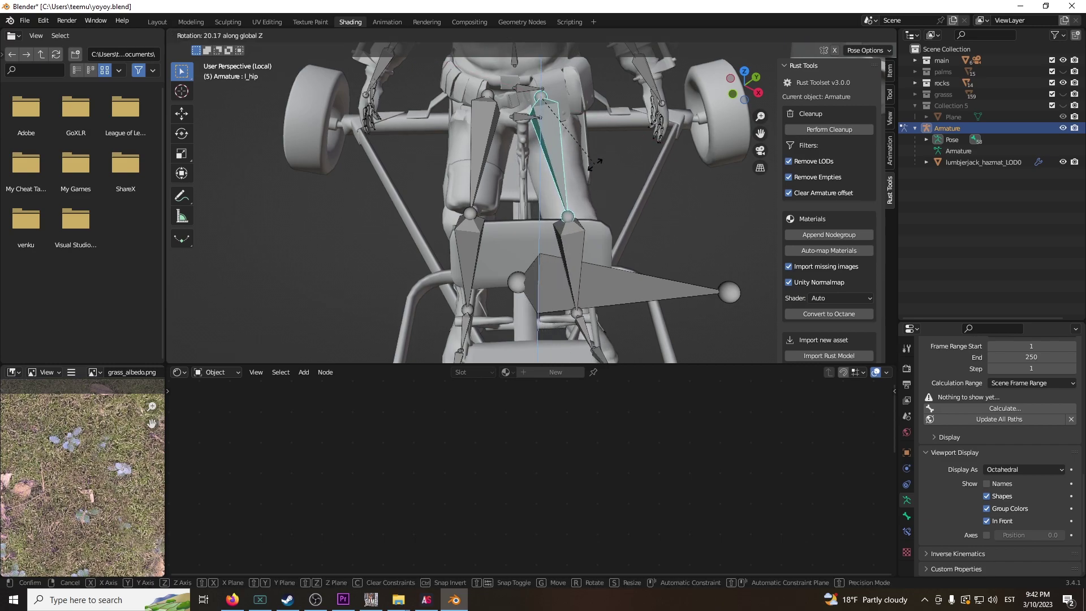
click(597, 163)
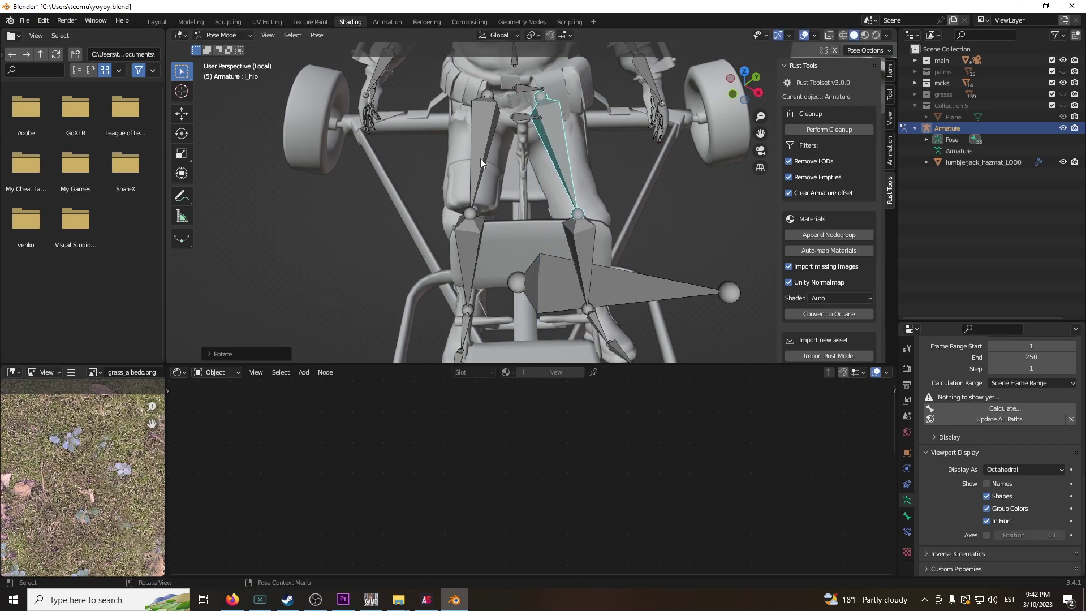
- Rotate the right thigh, then move the whole posed character into the seat
click(480, 158)
key(r)
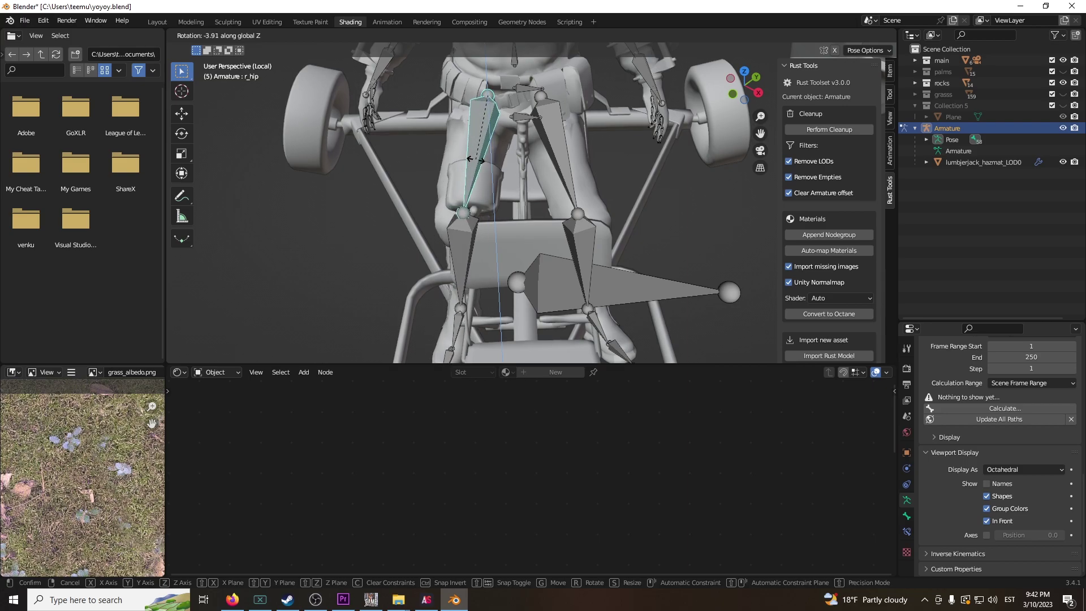
click(487, 158)
middle_drag(487, 158, 596, 131)
key(a)
key(g)
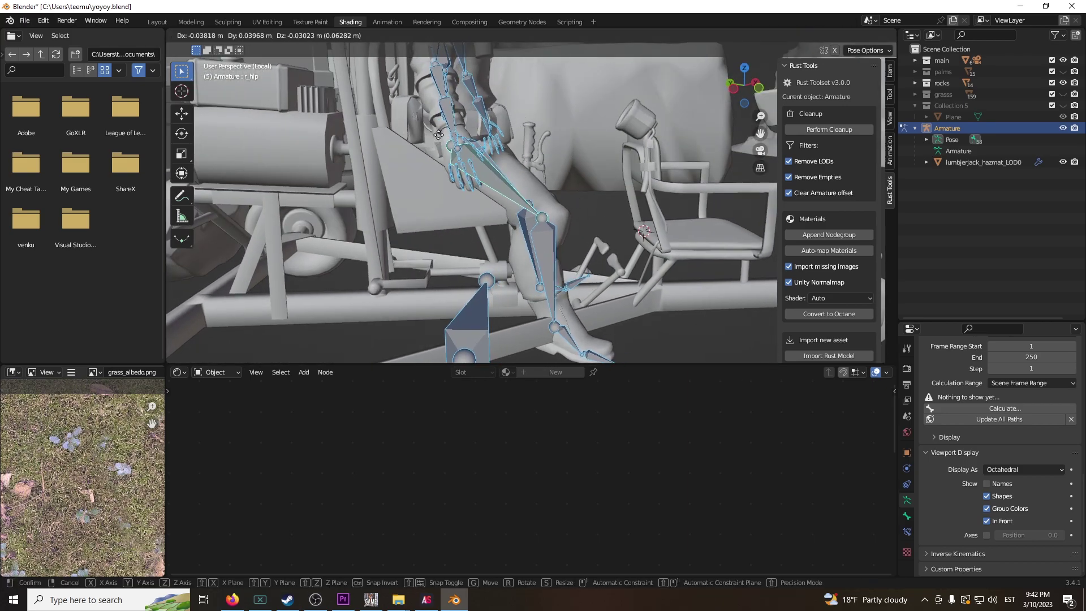
click(531, 137)
- Bend the right knee so the right foot rests on the minicopter frame
middle_drag(532, 137, 568, 181)
click(508, 220)
click(558, 254)
key(r)
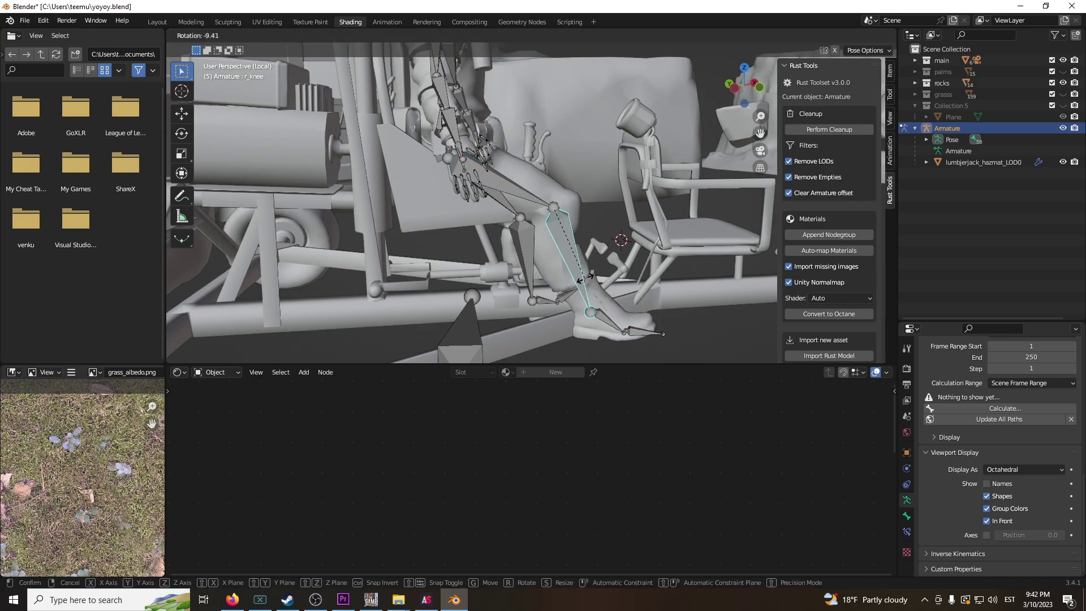
click(619, 260)
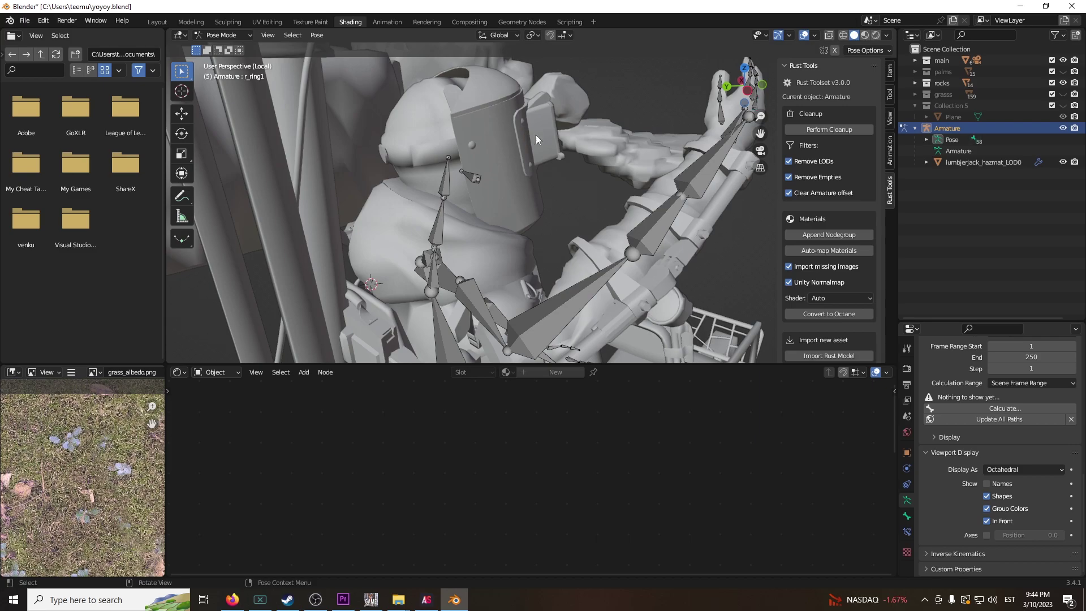
scroll(537, 136, down, 8)
middle_drag(573, 155, 596, 193)
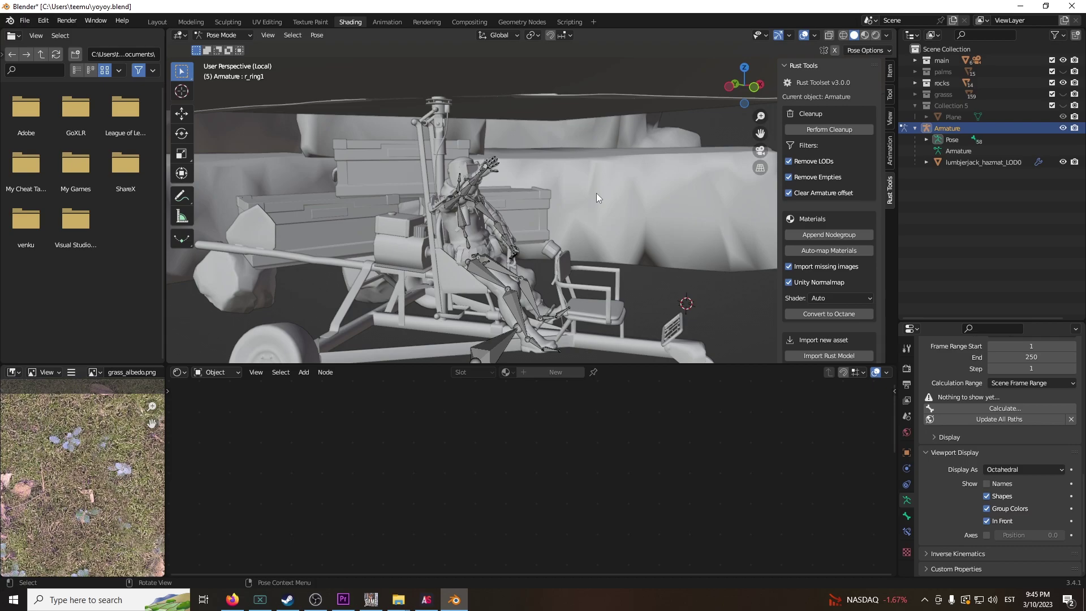
- Preview the seated character on the minicopter in Rendered shading
key(alt+Tab)
key(alt+Tab)
key(z)
click(567, 226)
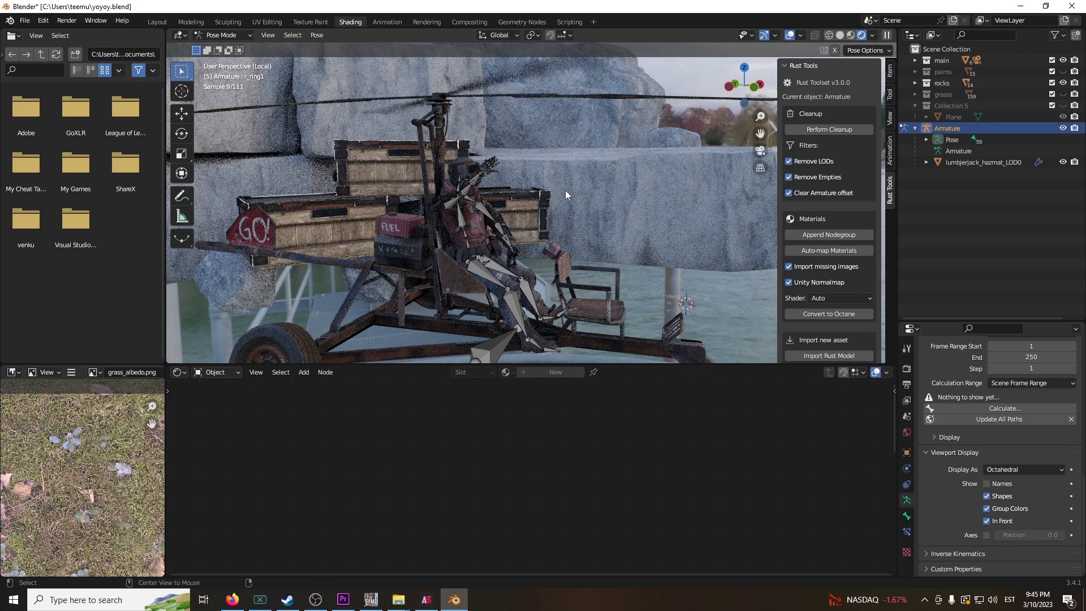
middle_drag(605, 220, 671, 212)
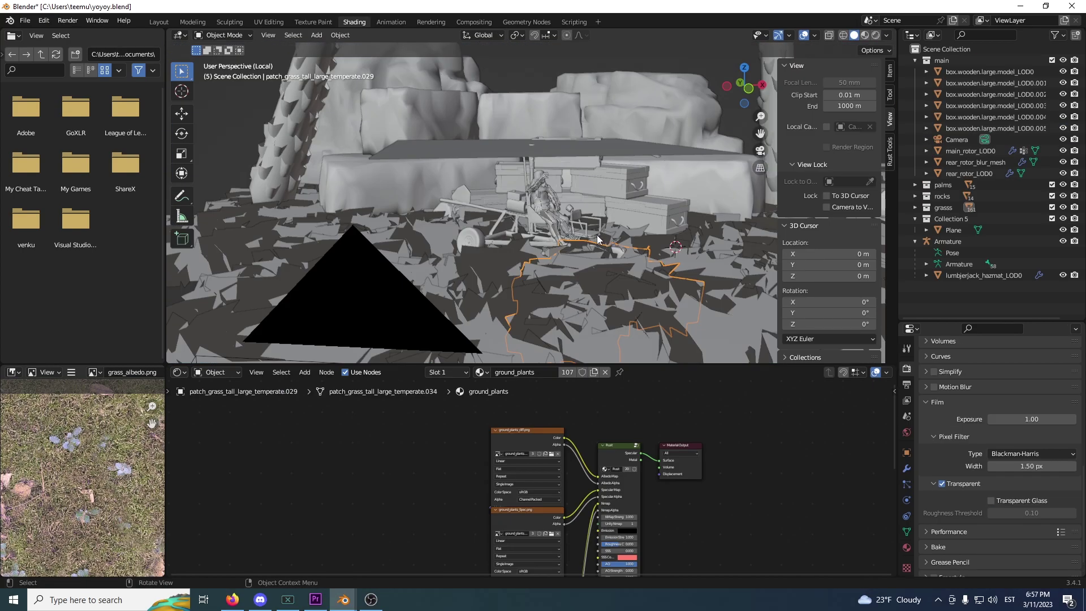
middle_drag(599, 239, 399, 210)
click(43, 20)
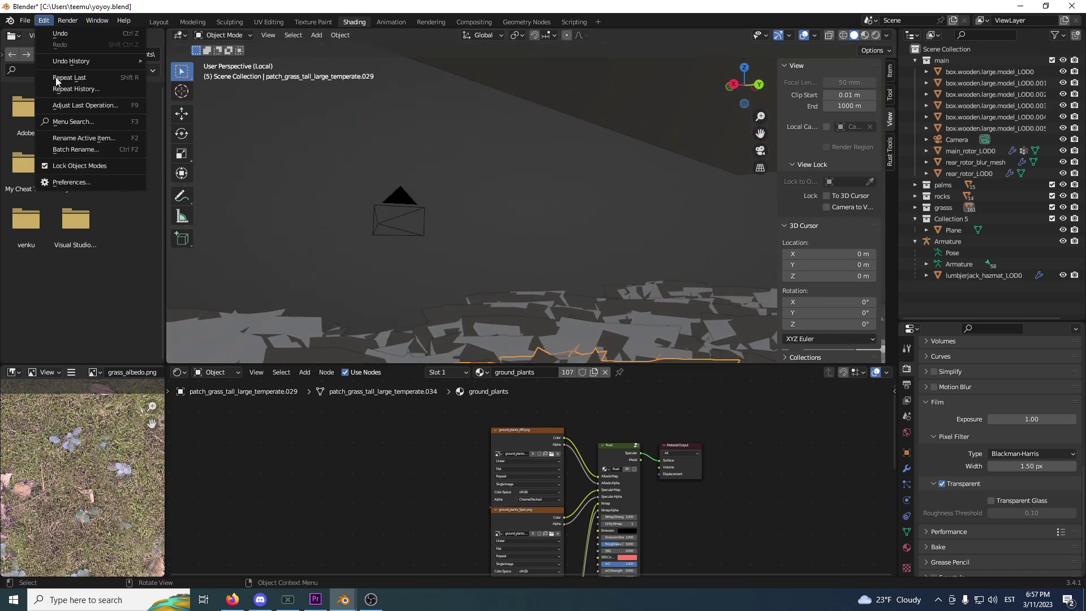
click(96, 184)
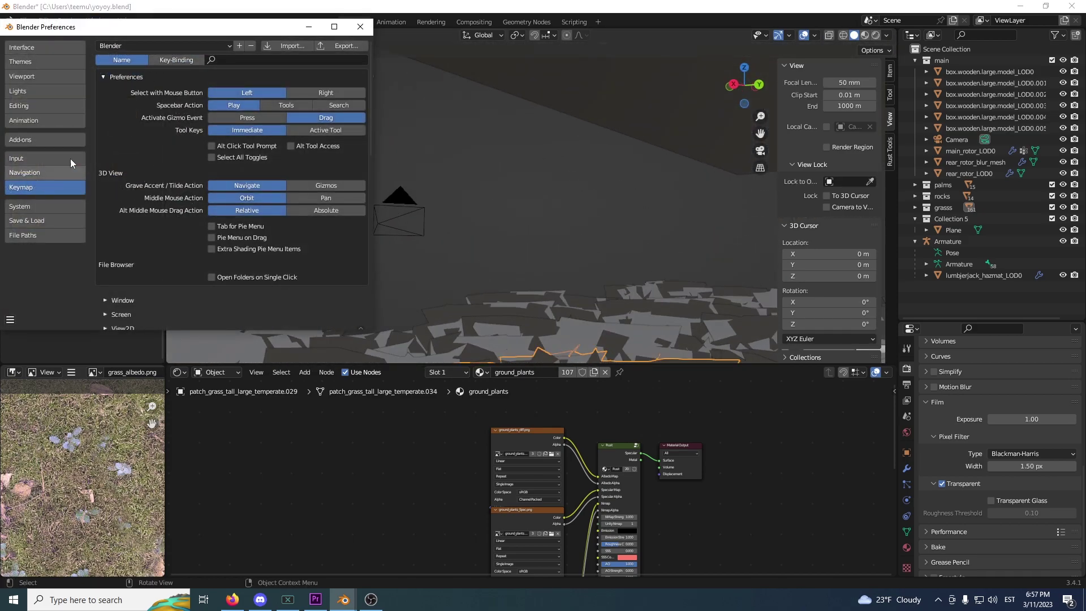
click(227, 59)
text(camera)
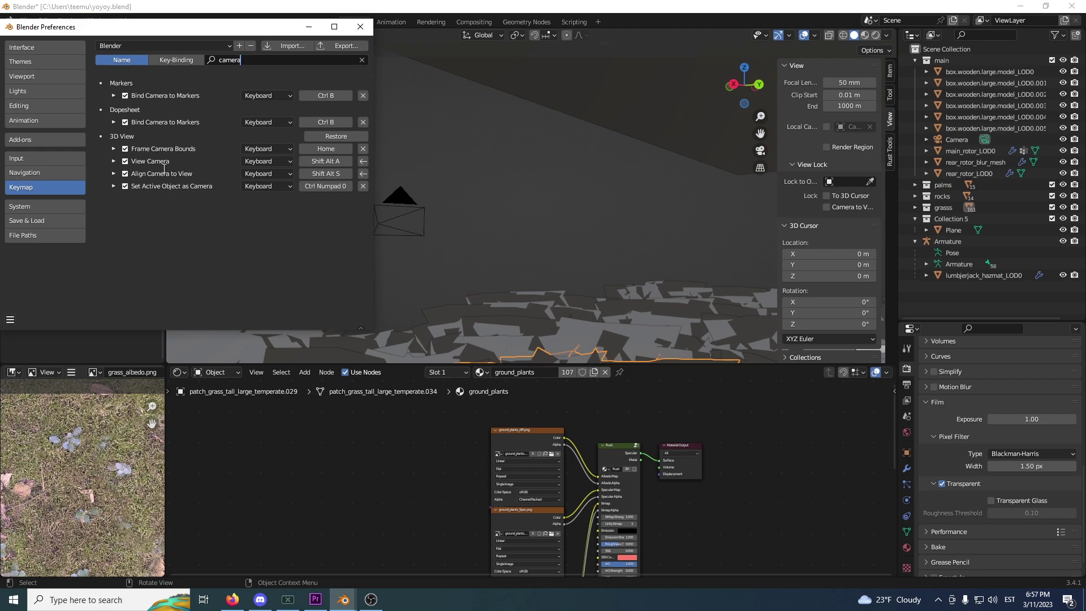
click(361, 26)
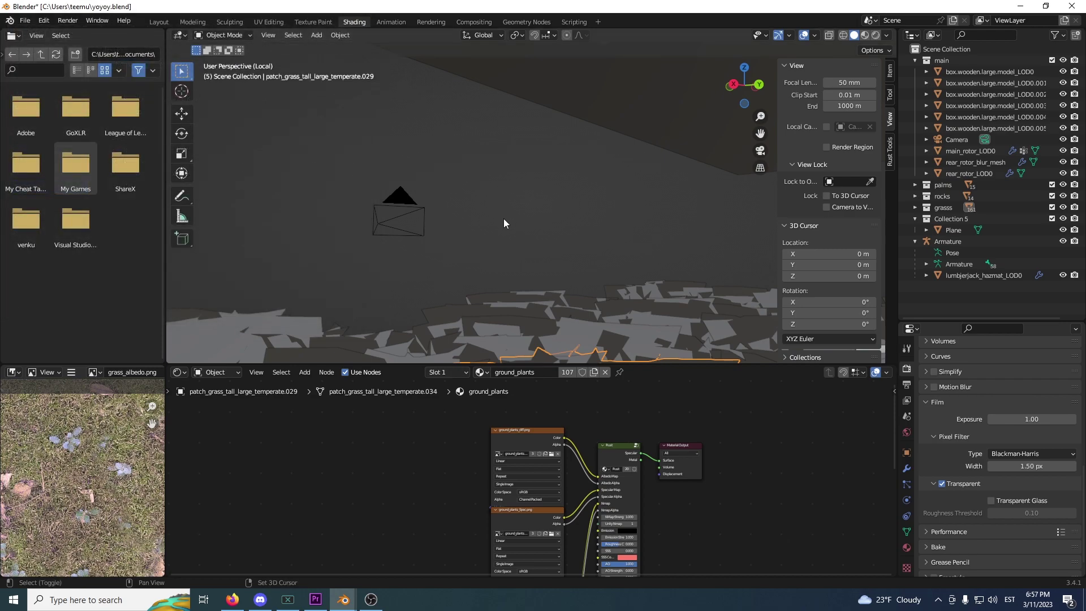
- Lock the camera to the view, frame the seated character with crates behind, then unlock it
key(KP_0)
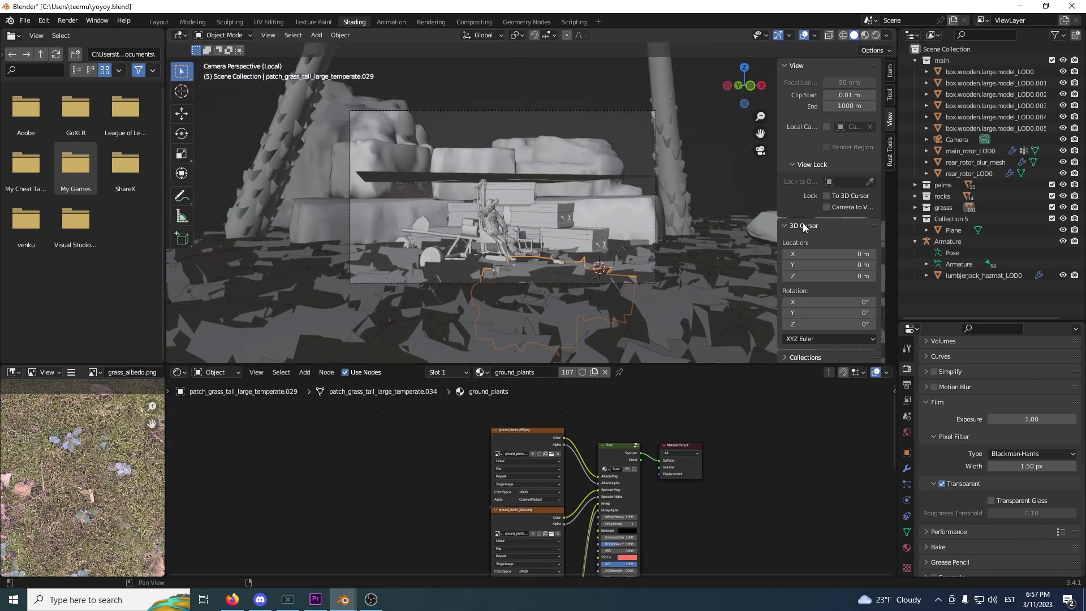
click(890, 95)
click(889, 119)
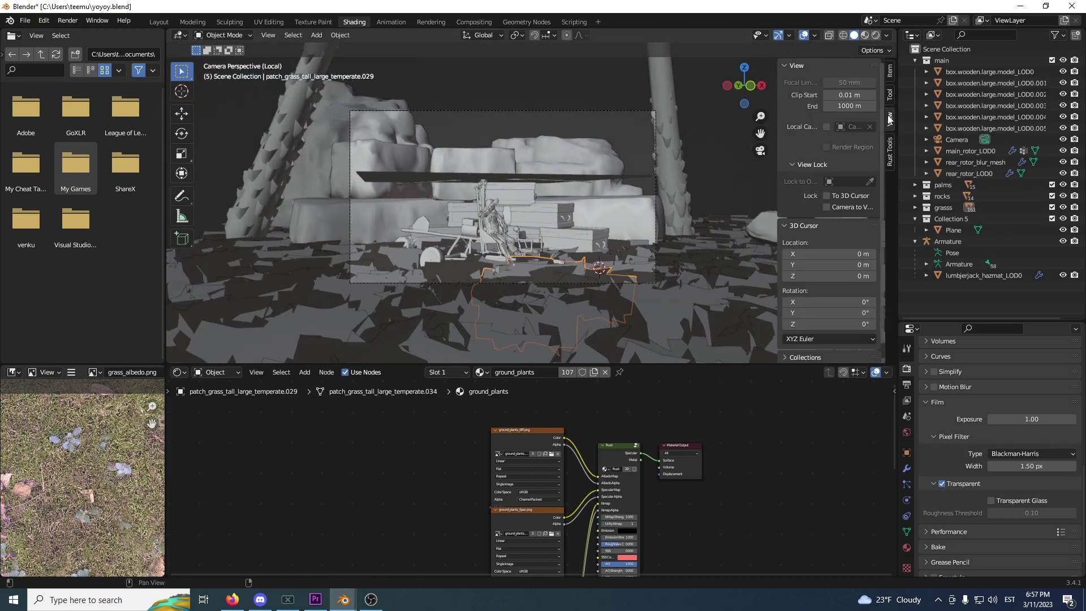
click(827, 207)
middle_drag(665, 229, 627, 169)
scroll(629, 223, up, 3)
middle_drag(629, 223, 534, 235)
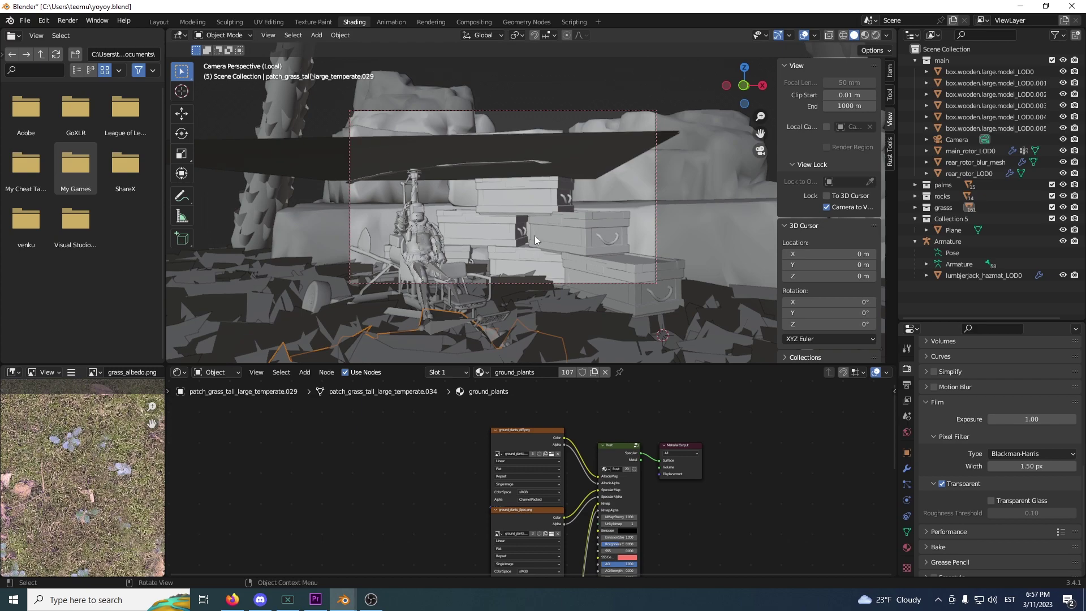
scroll(535, 236, up, 1)
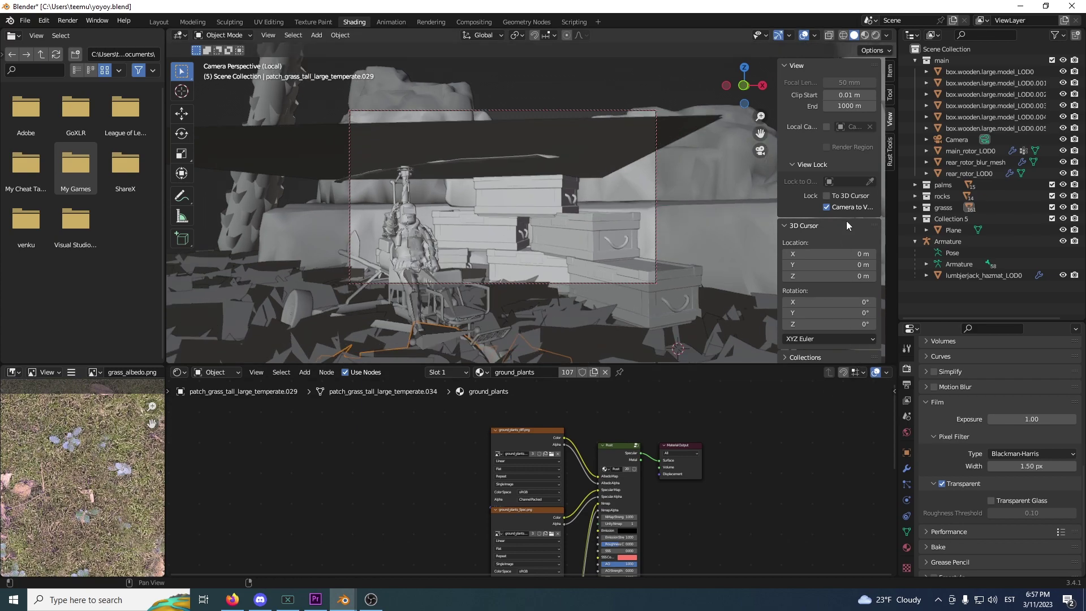
click(827, 207)
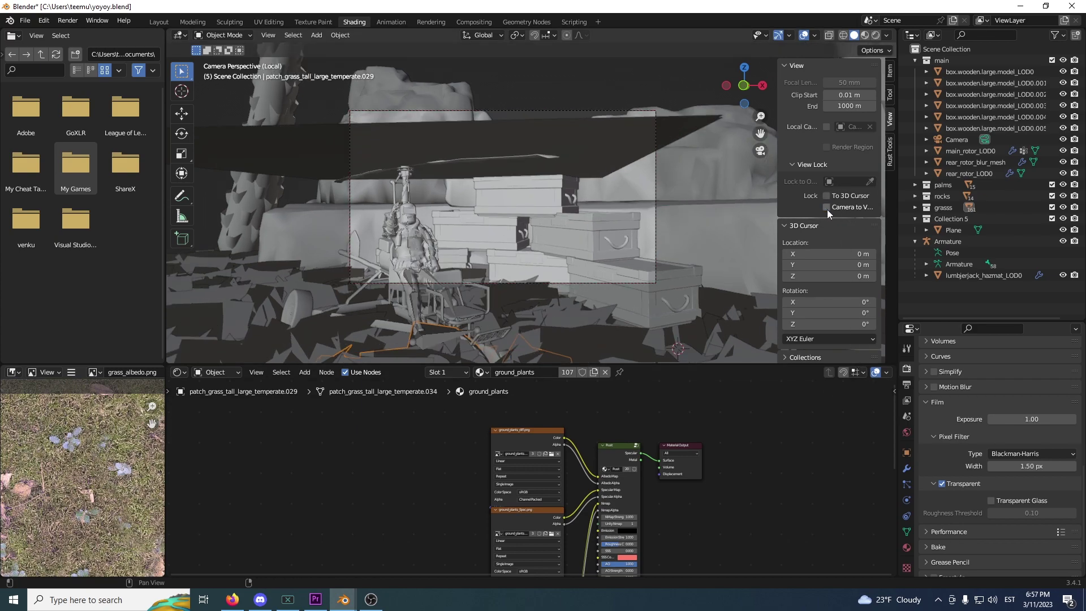
- Review the render settings, then the Output tab's PNG, RGBA, 16-bit format
click(906, 385)
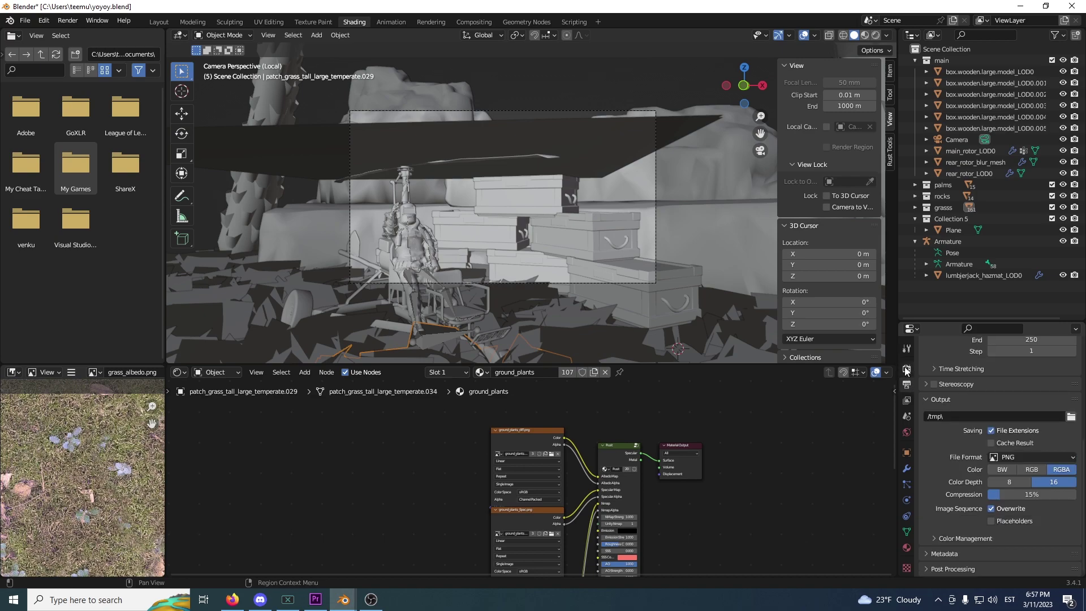
click(907, 370)
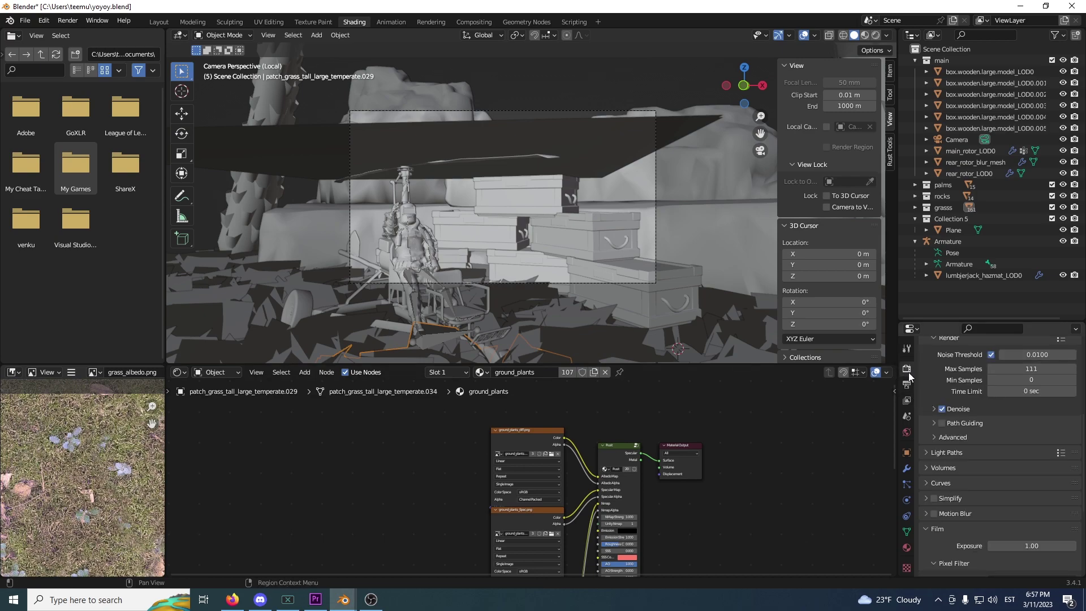
scroll(939, 428, down, 6)
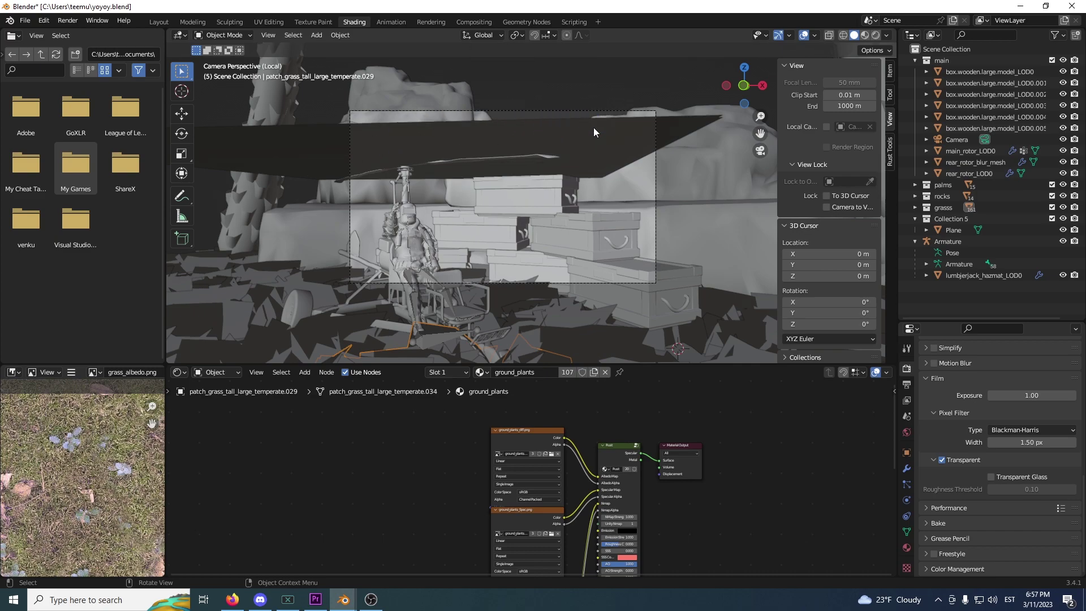
click(907, 384)
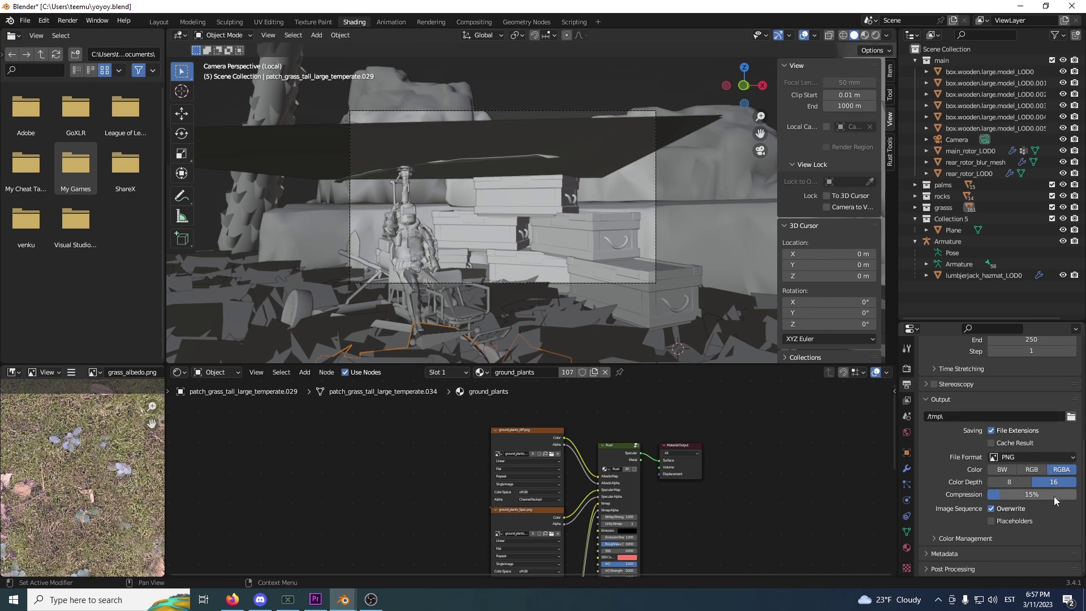
- Render the final image of the hazmat character seated in the minicopter among crates, rocks and grass
click(68, 20)
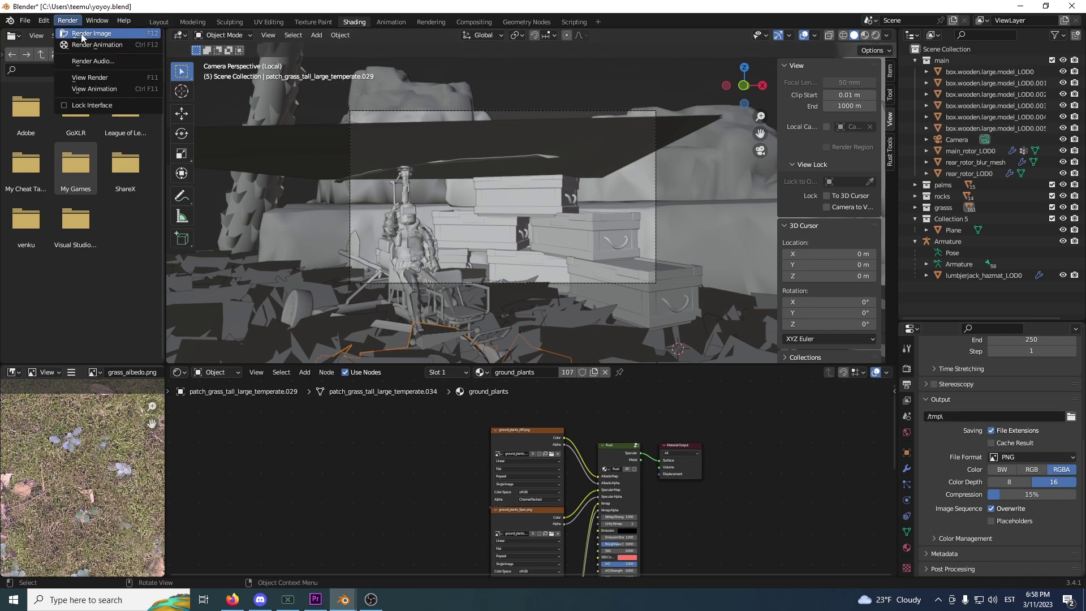